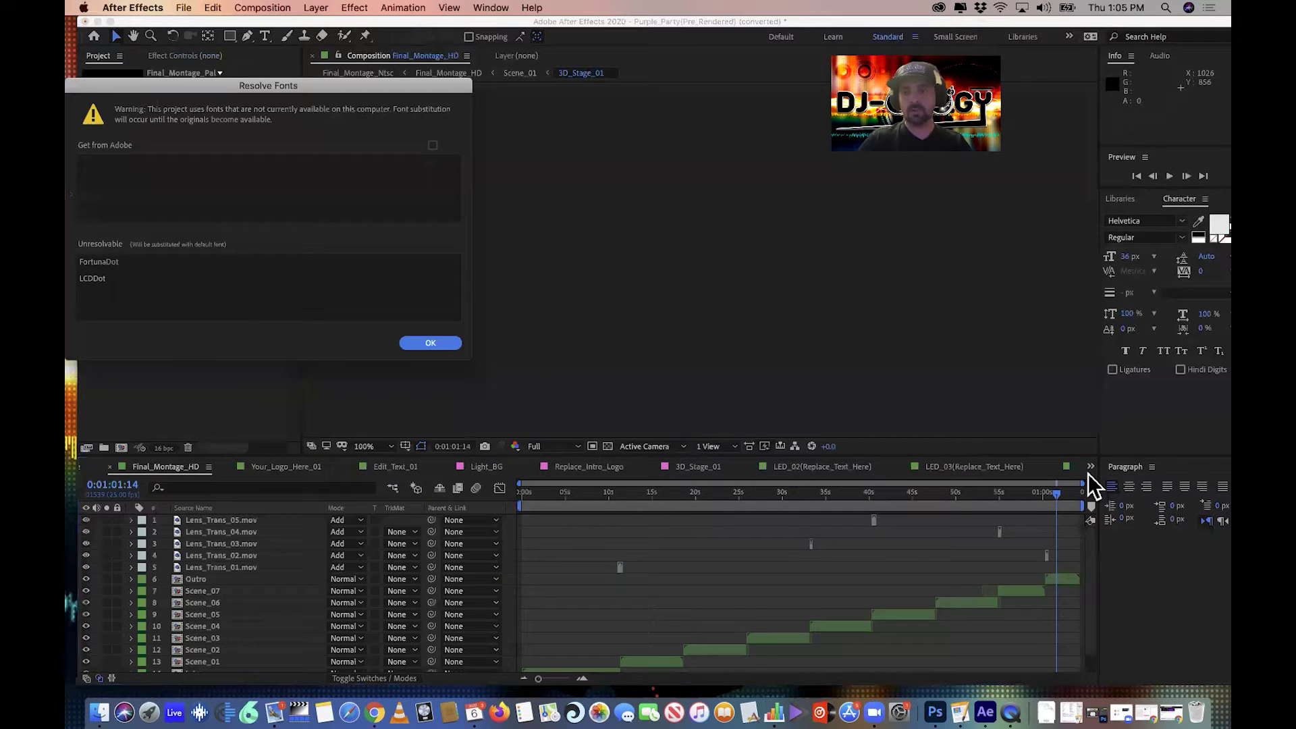
- Dismiss the Resolve Fonts warning and scroll through the full list of Purple Party compositions
click(406, 343)
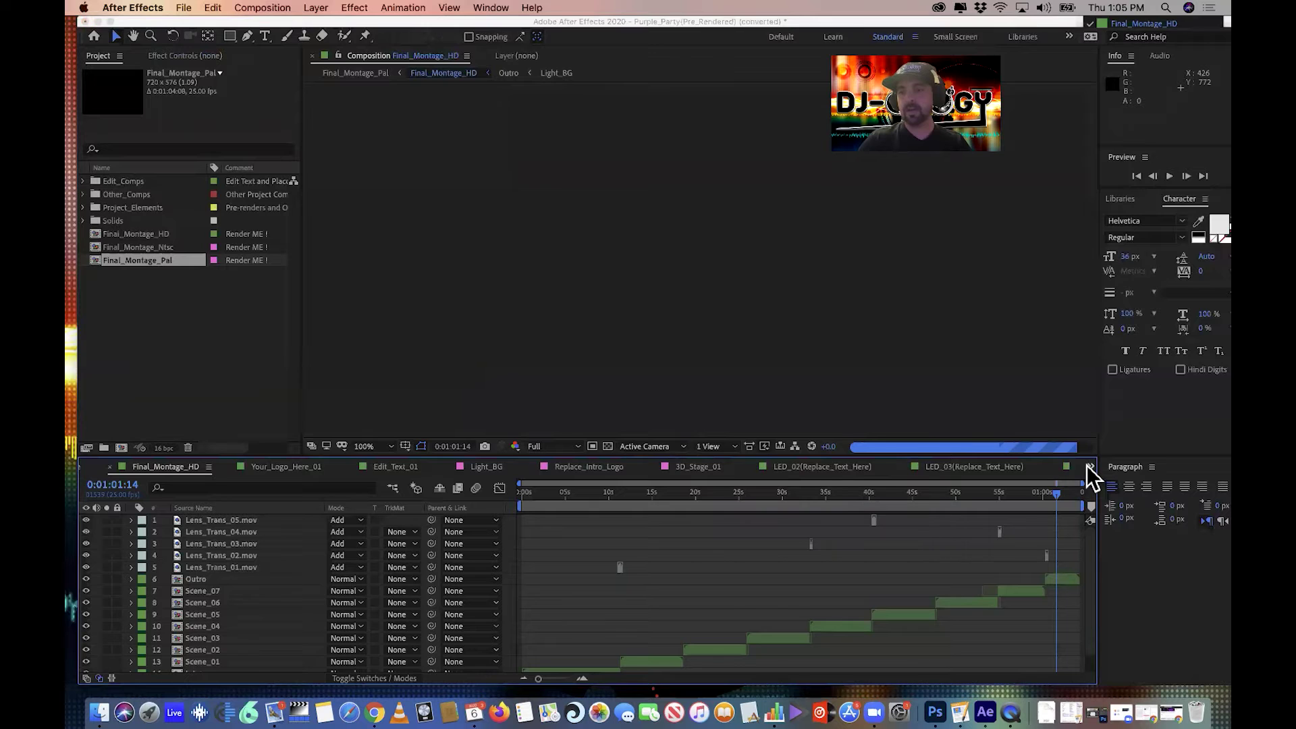
click(1090, 466)
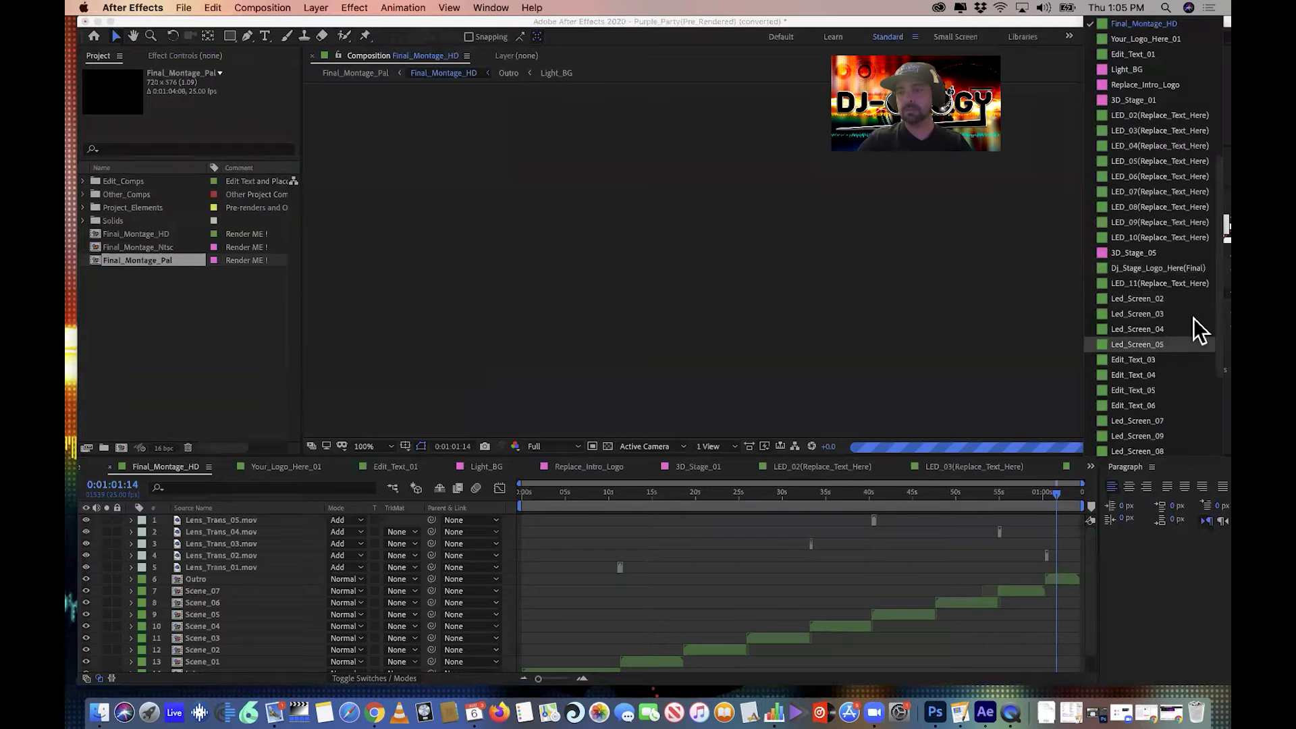
scroll(1186, 316, up, 5)
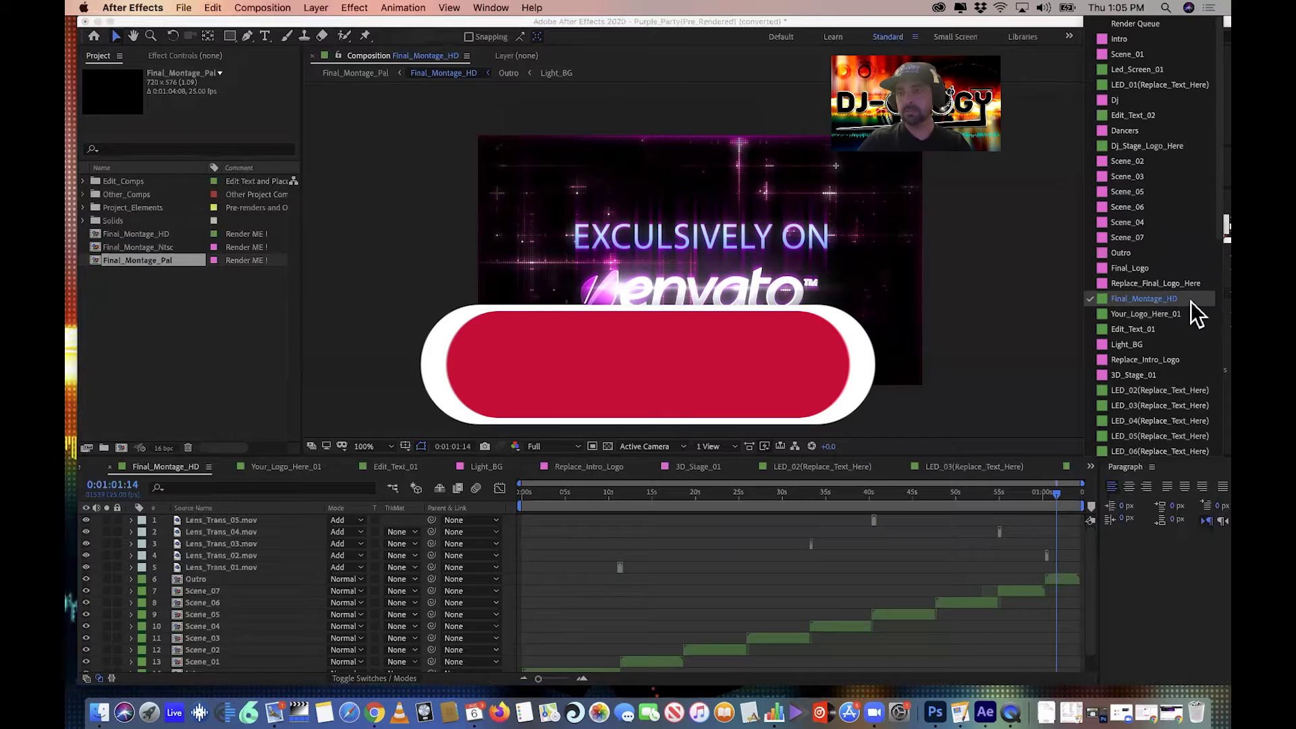
scroll(1189, 303, down, 5)
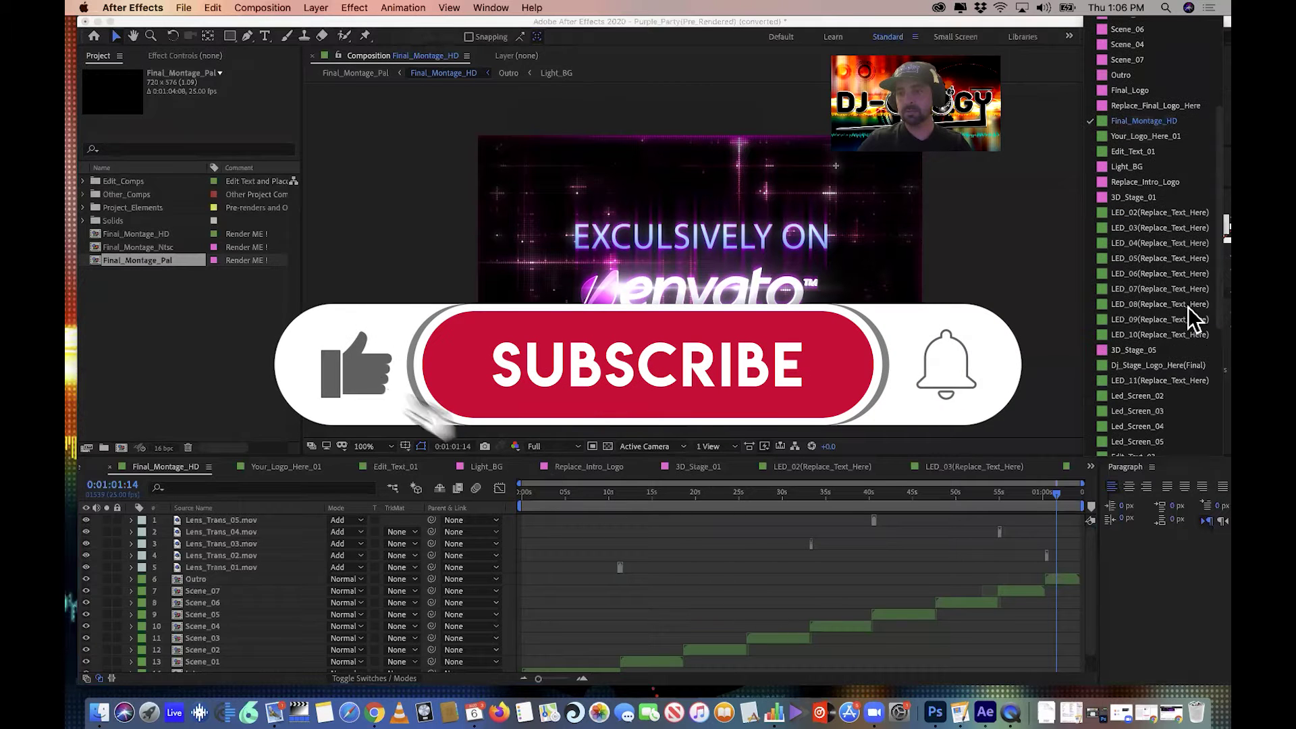
scroll(1175, 378, down, 6)
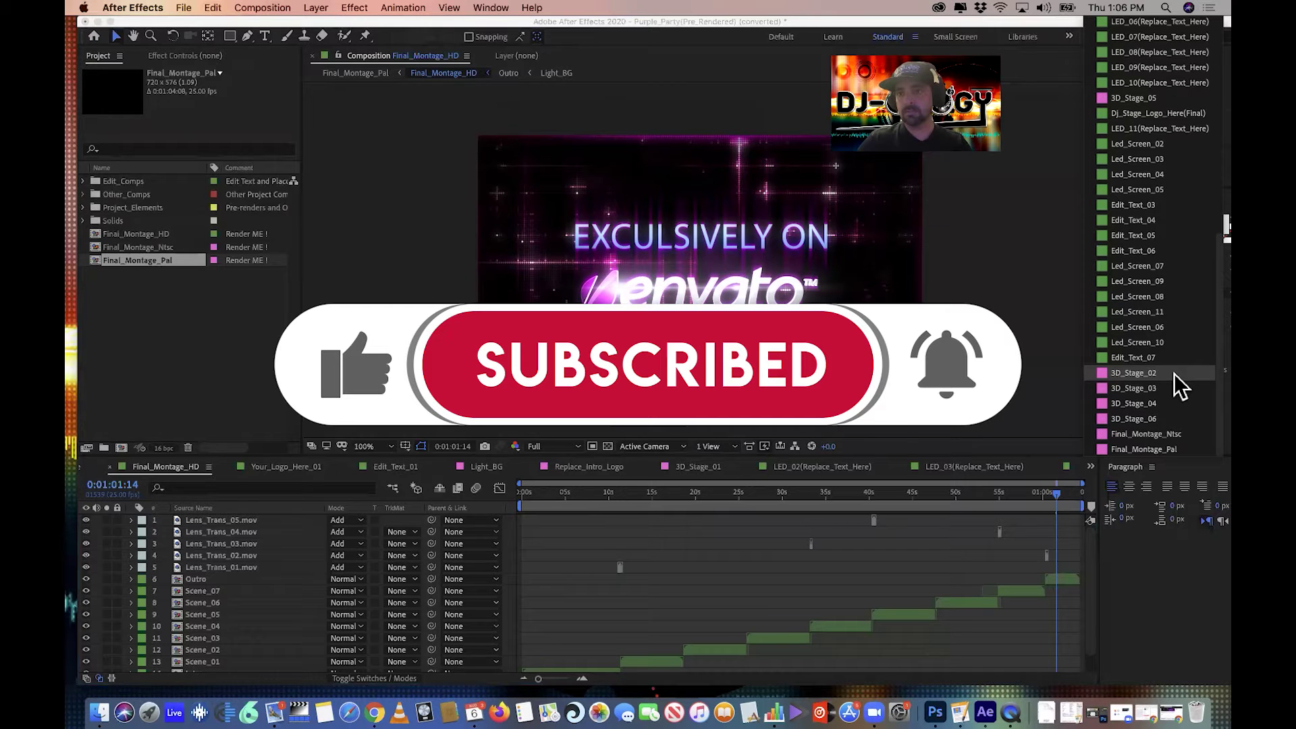
scroll(1174, 372, up, 10)
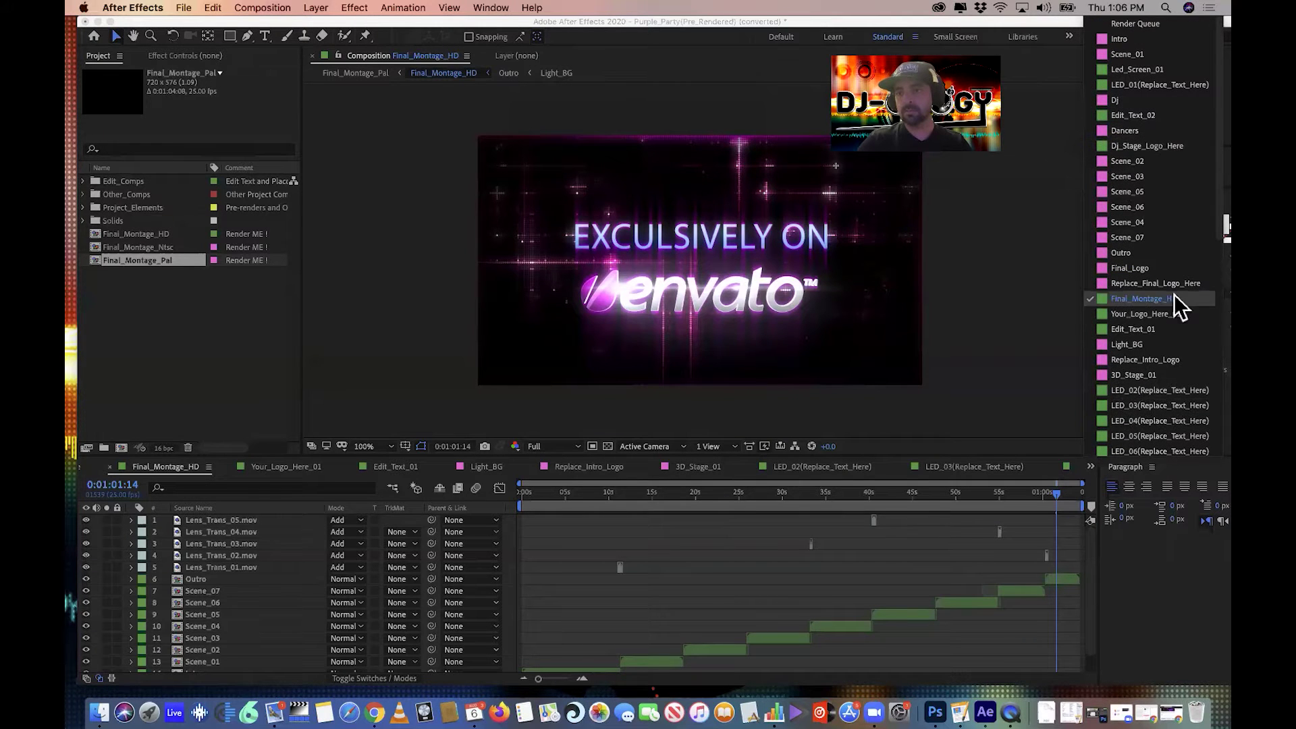
scroll(1179, 311, down, 3)
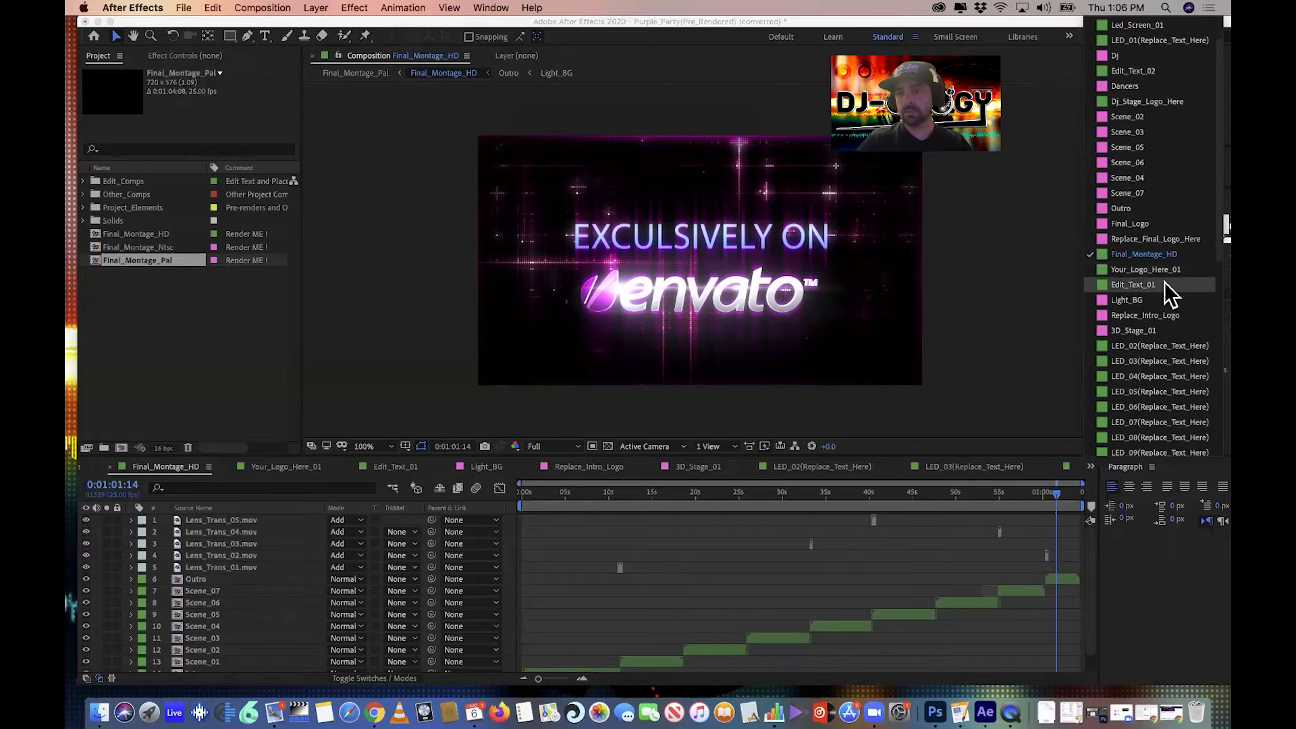
scroll(1166, 290, down, 3)
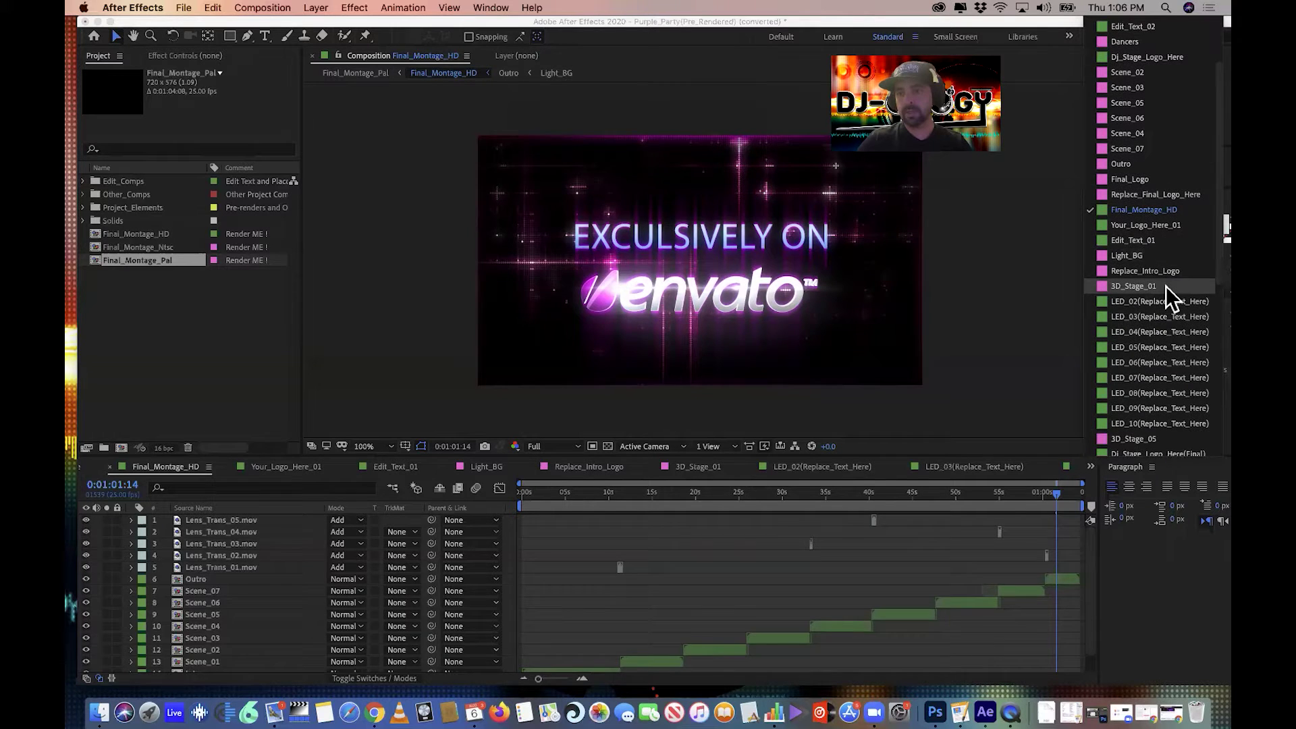
- Open the 3D_Stage_01 composition at 0:00:02:14 and select its stage layer
click(1165, 286)
click(717, 494)
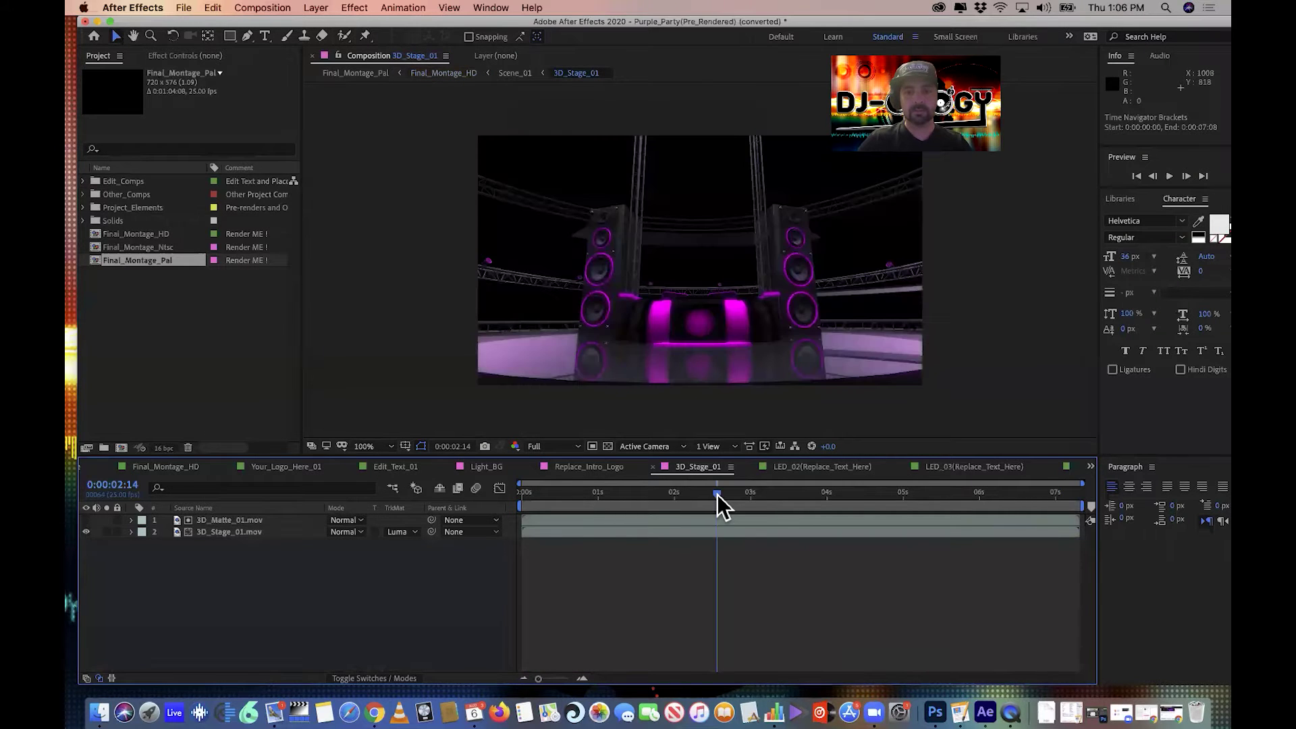
click(211, 533)
- Apply Hue/Saturation to the stage layer with Master Hue at -108° so the lights turn light blue
click(531, 7)
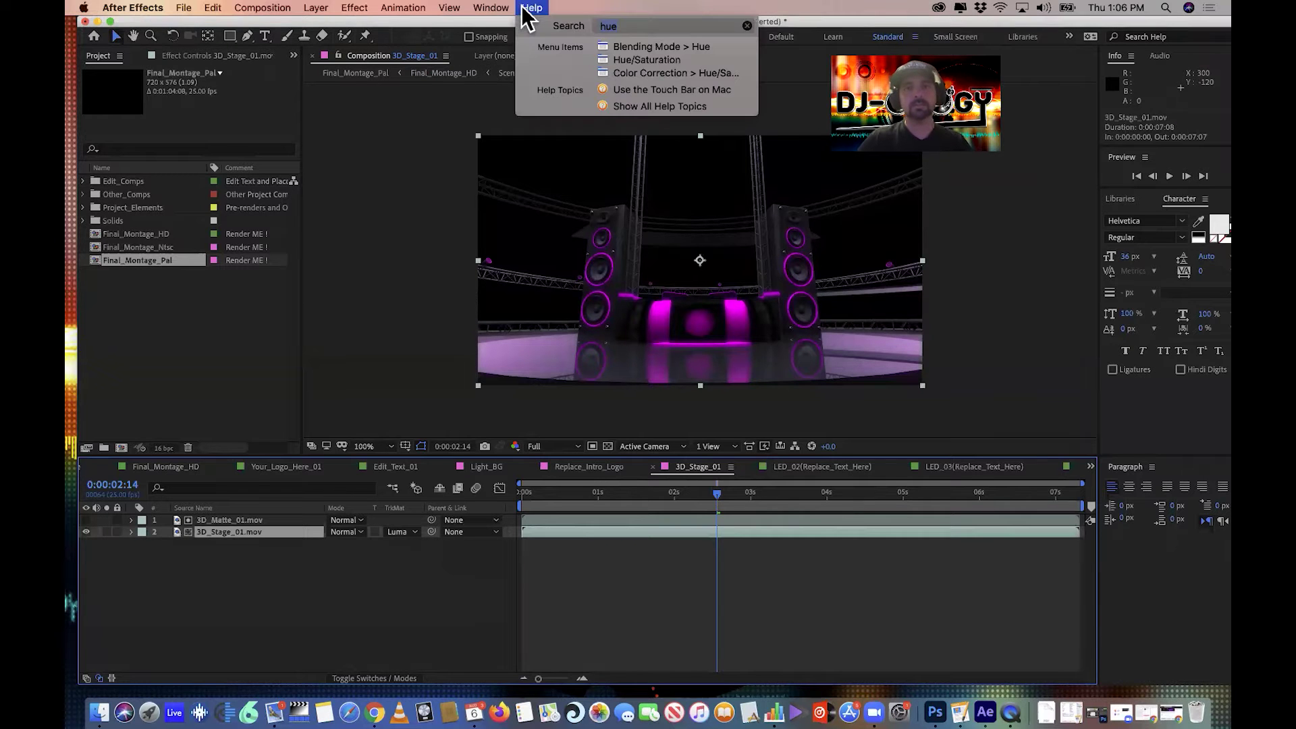
click(677, 73)
drag(198, 164, 223, 225)
drag(158, 15, 153, 30)
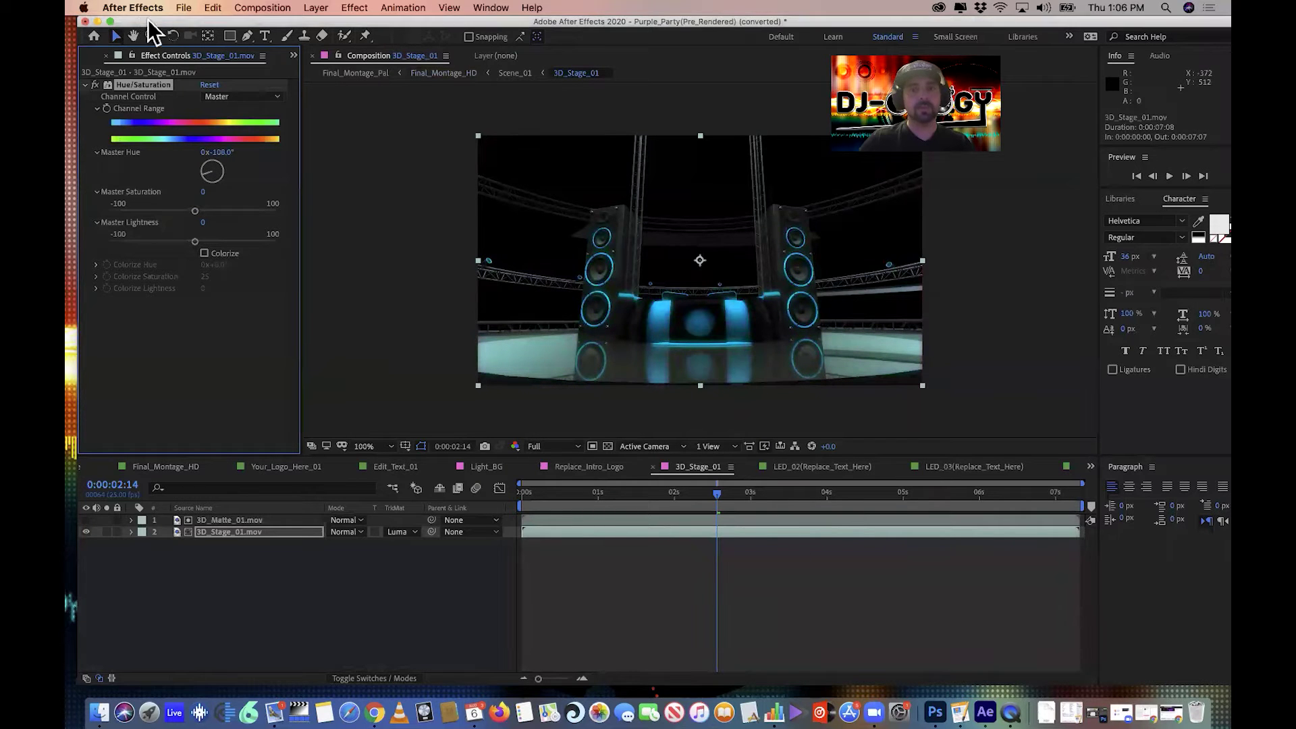
click(182, 8)
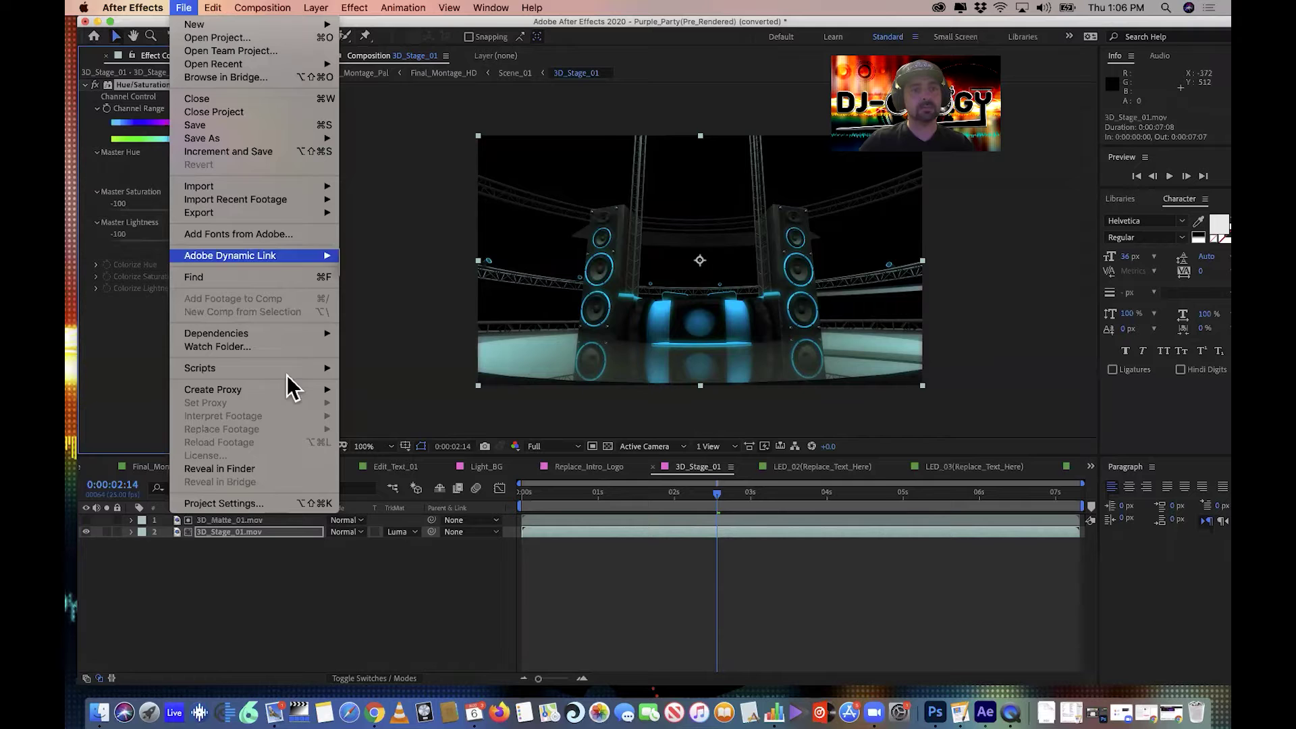
mouse_move(270, 386)
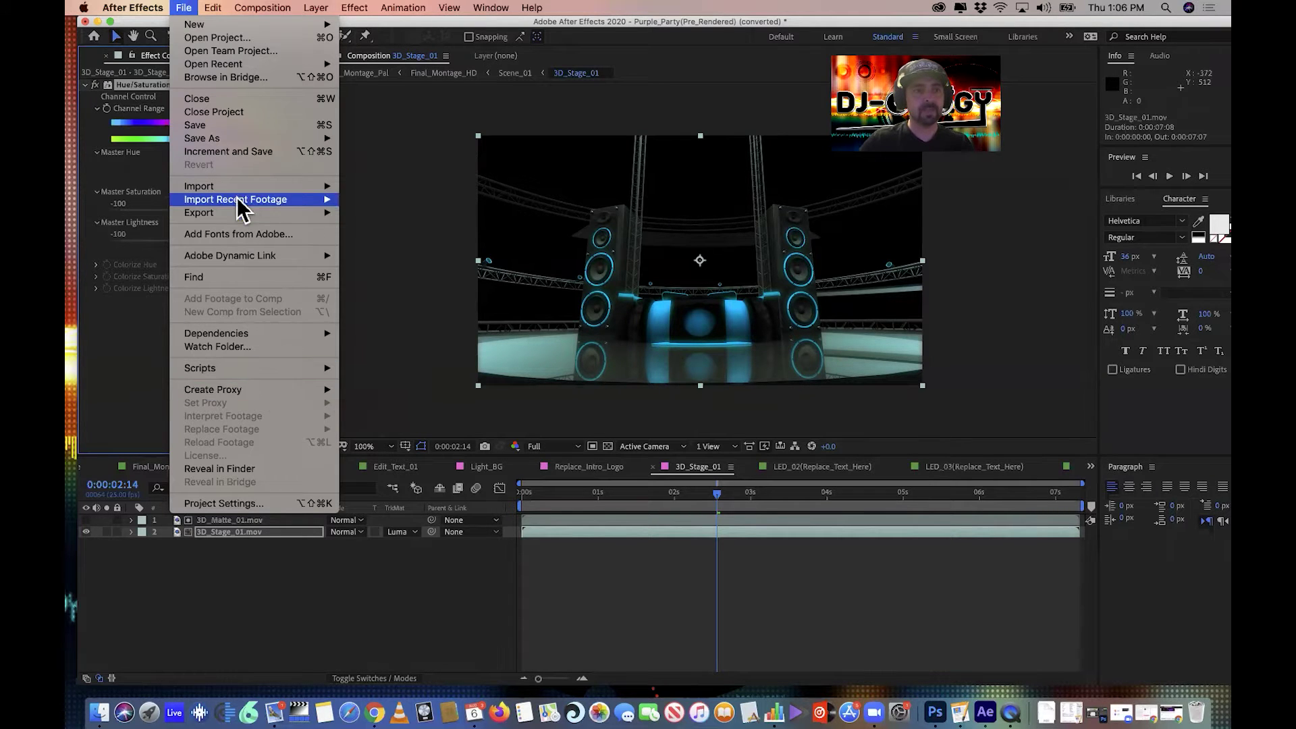
- Add 3D_Stage_01 to the render queue with output channels set to RGB + Alpha
mouse_move(254, 211)
click(464, 223)
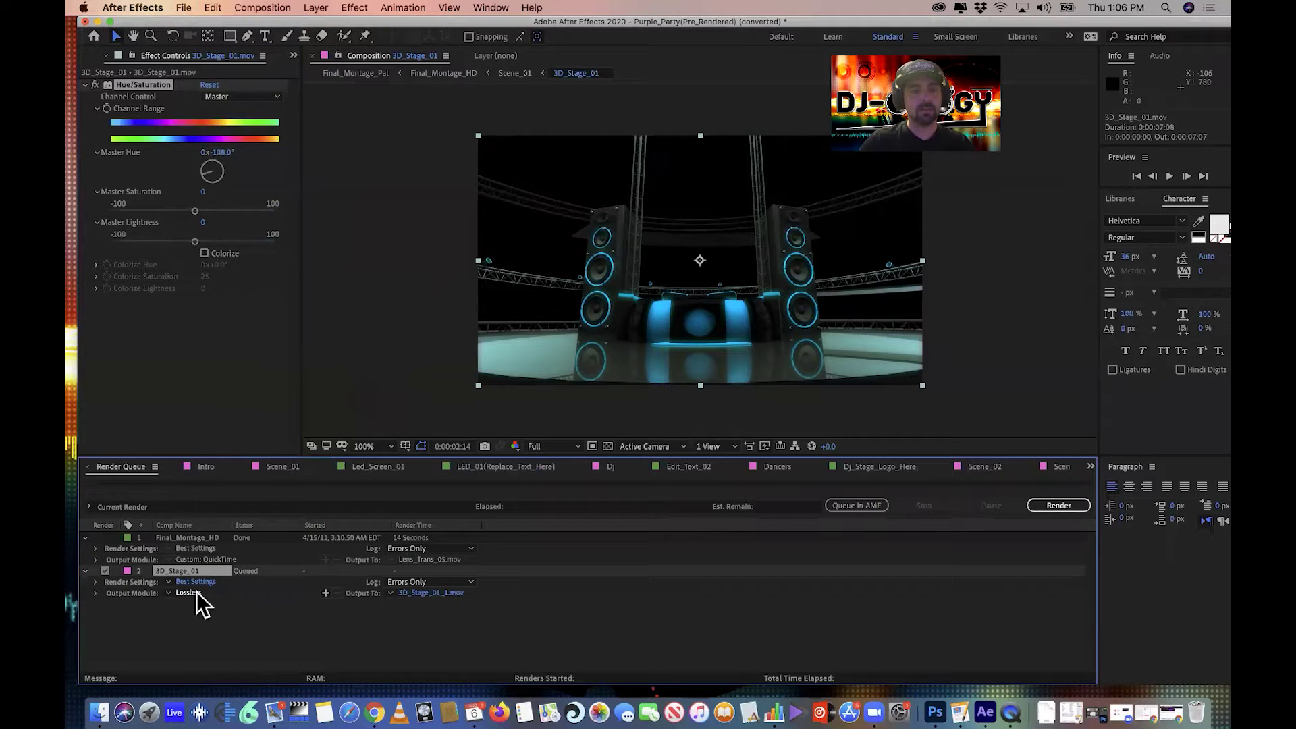
click(195, 592)
click(260, 220)
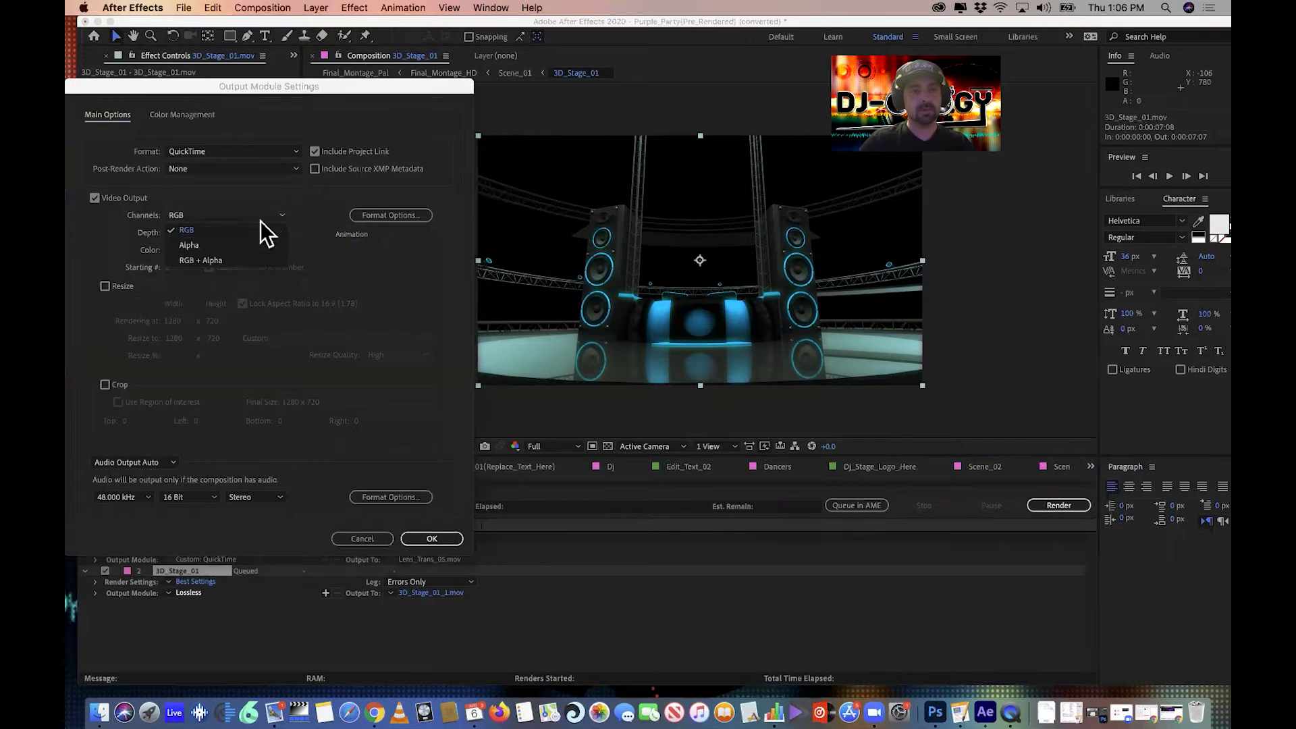
click(245, 261)
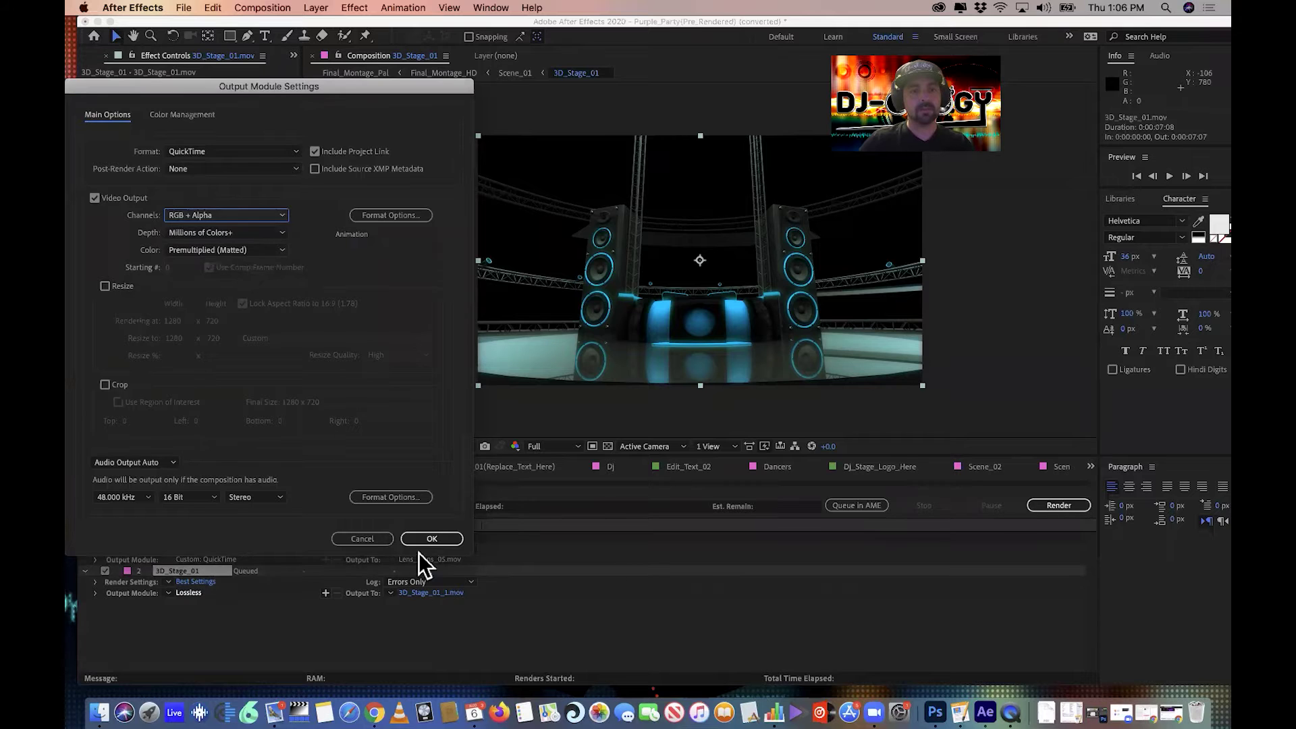
click(432, 538)
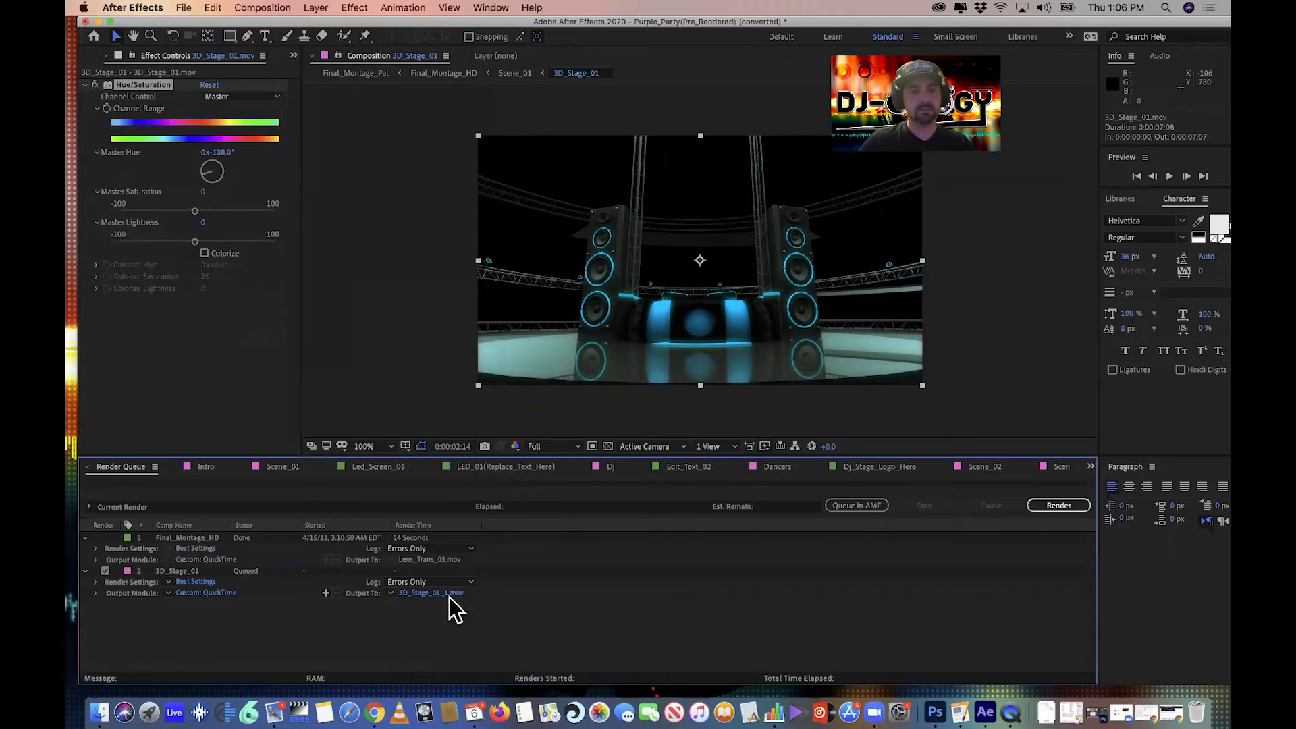
- Keep QuickTime as the format and name the output file light blue stage.mov
click(205, 580)
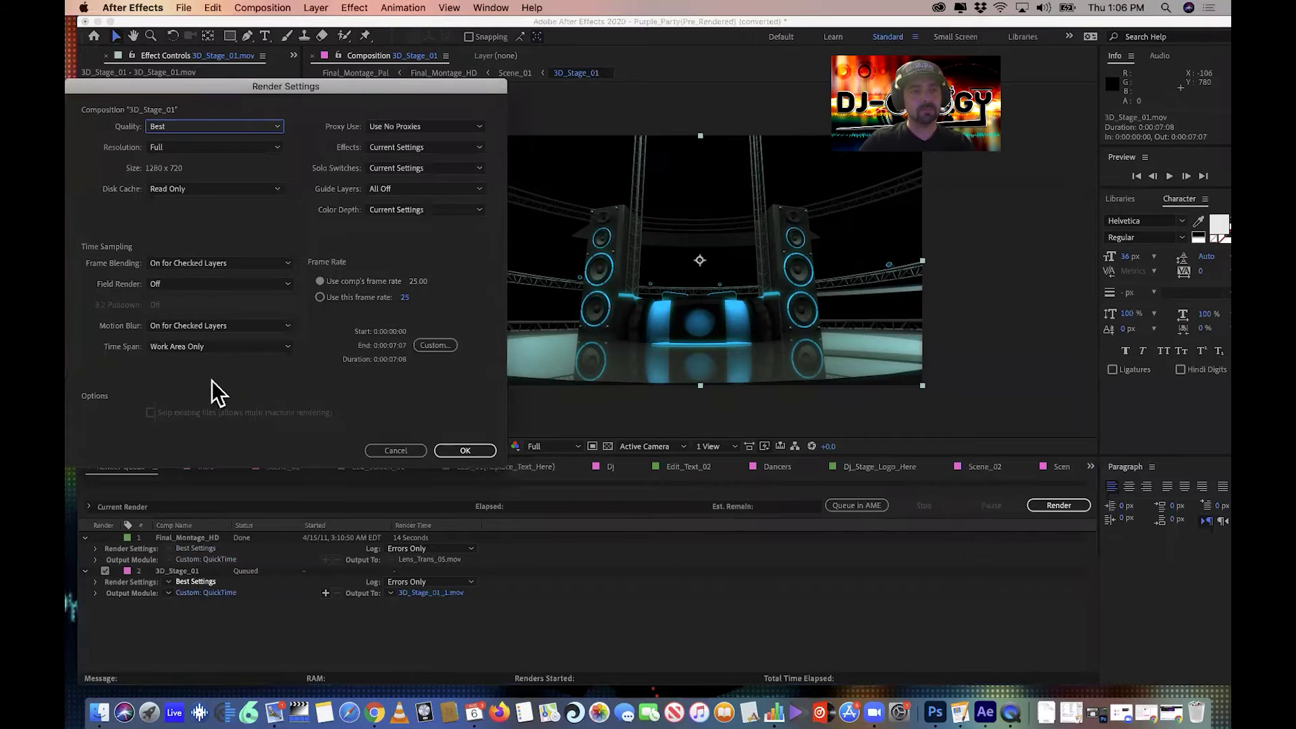
click(409, 451)
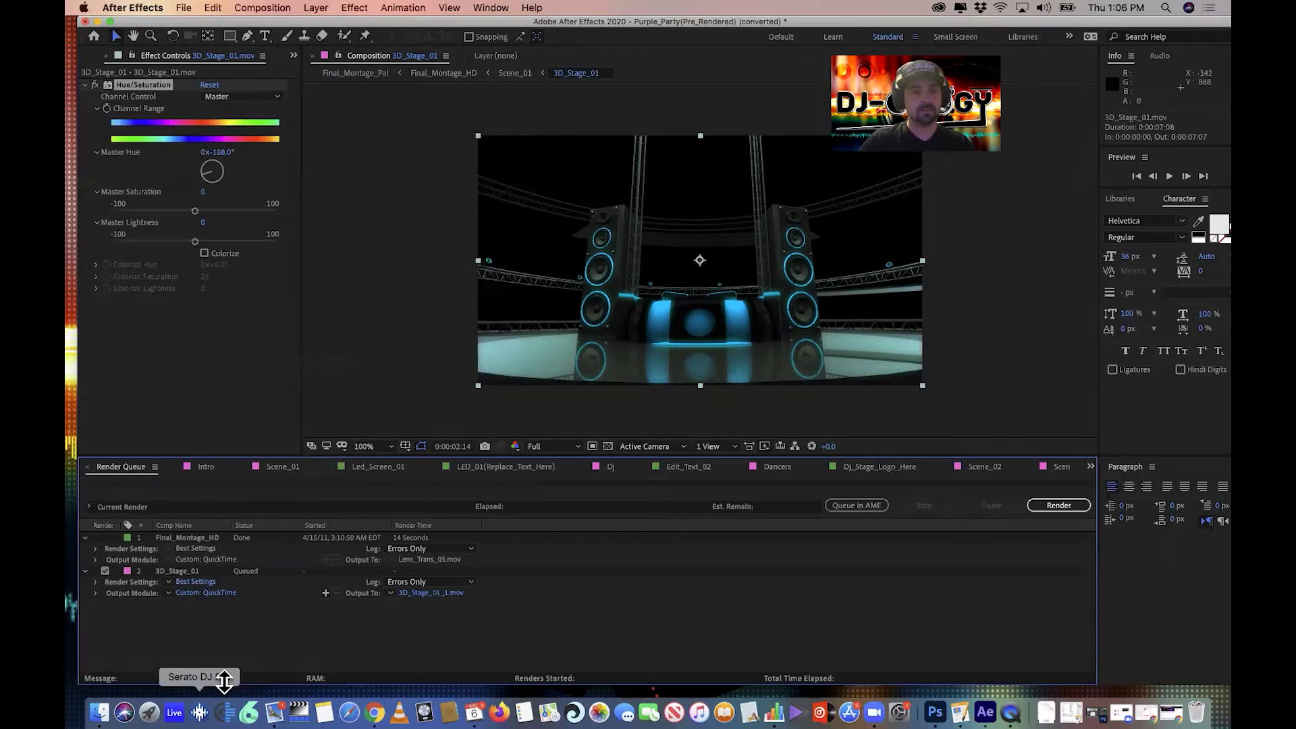
click(223, 592)
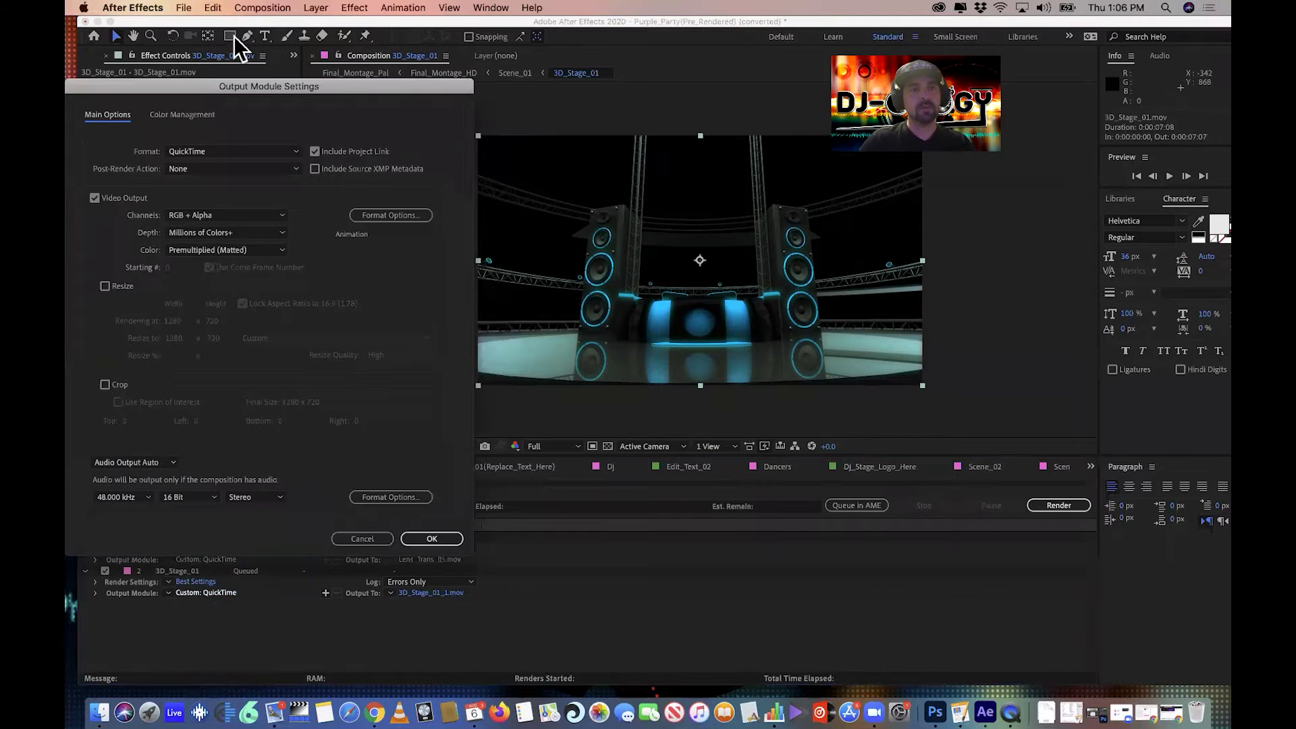
click(224, 150)
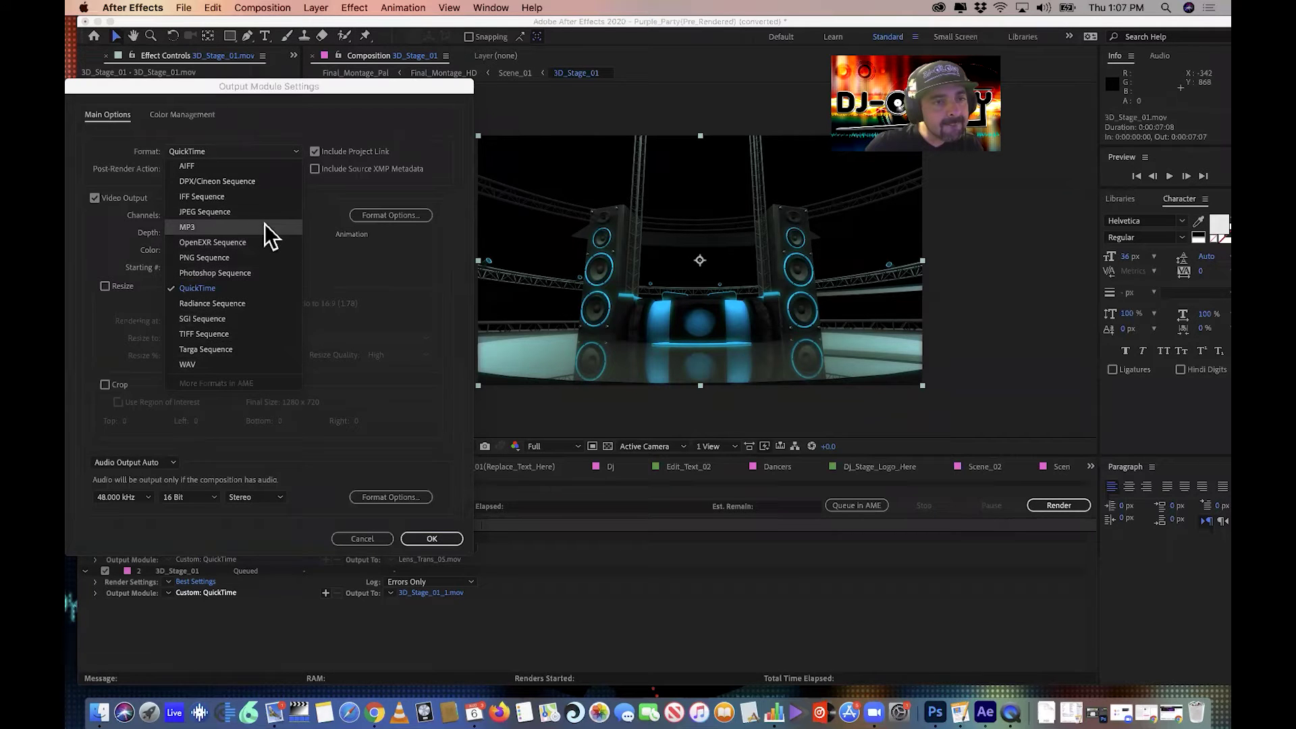
click(417, 283)
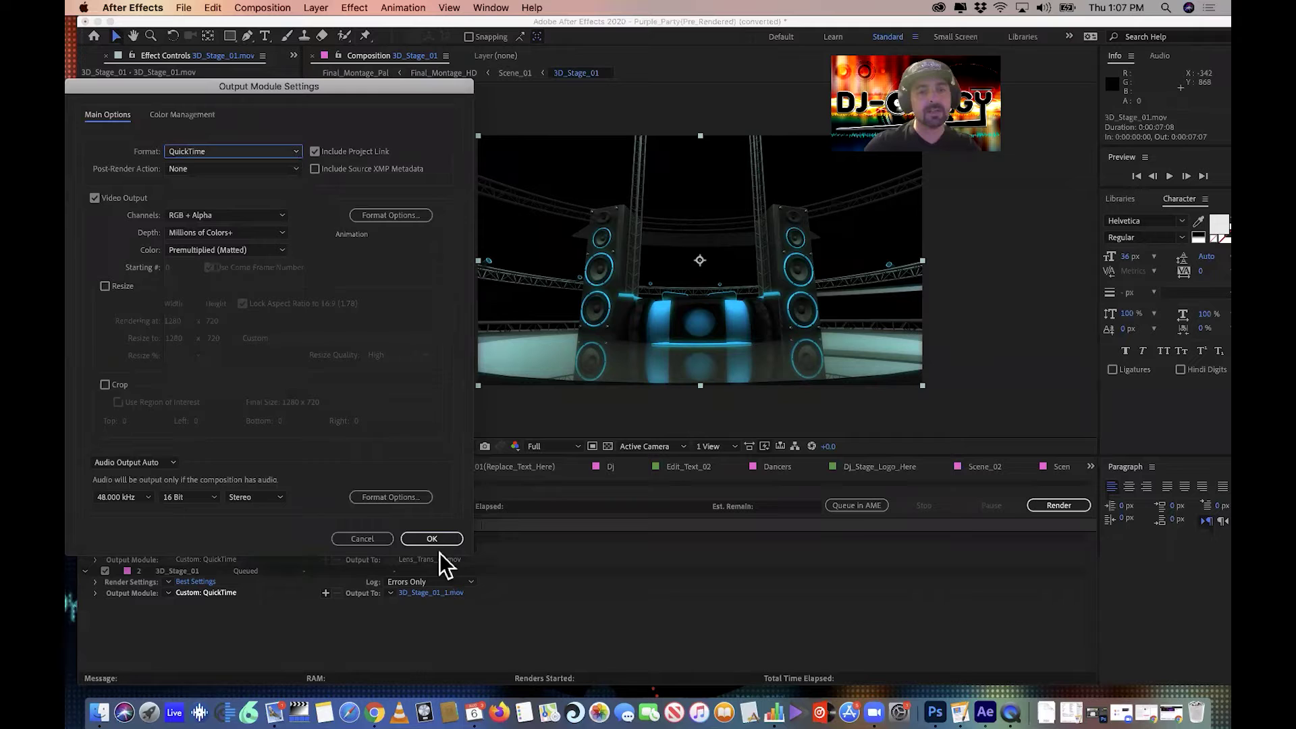
click(437, 539)
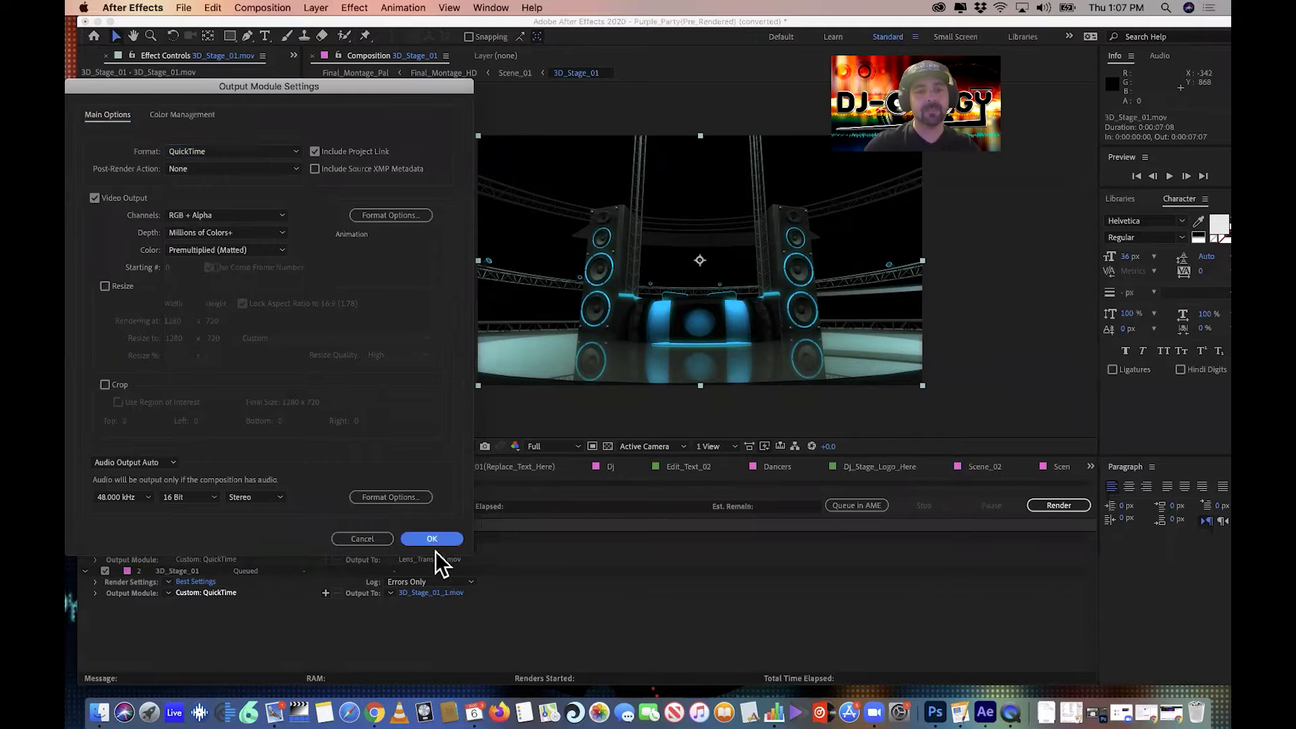
click(430, 589)
text(light blue stage.mov)
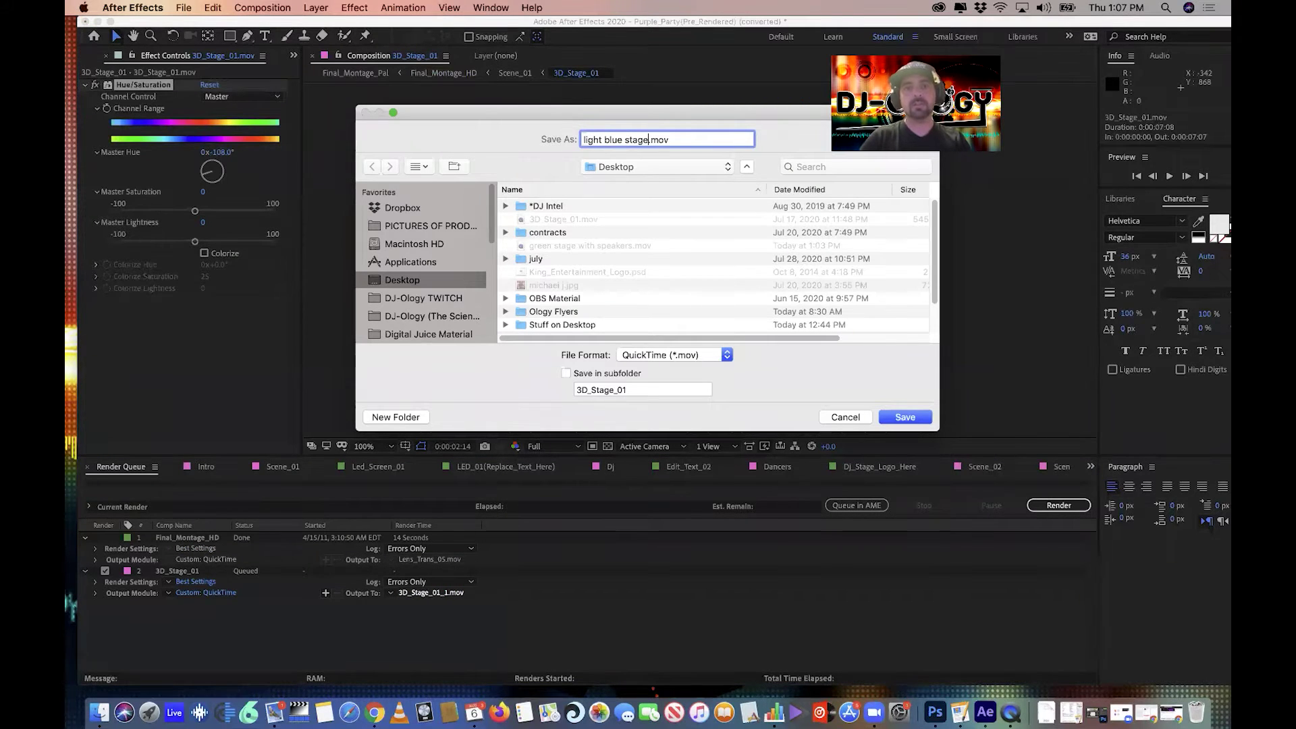
key(Return)
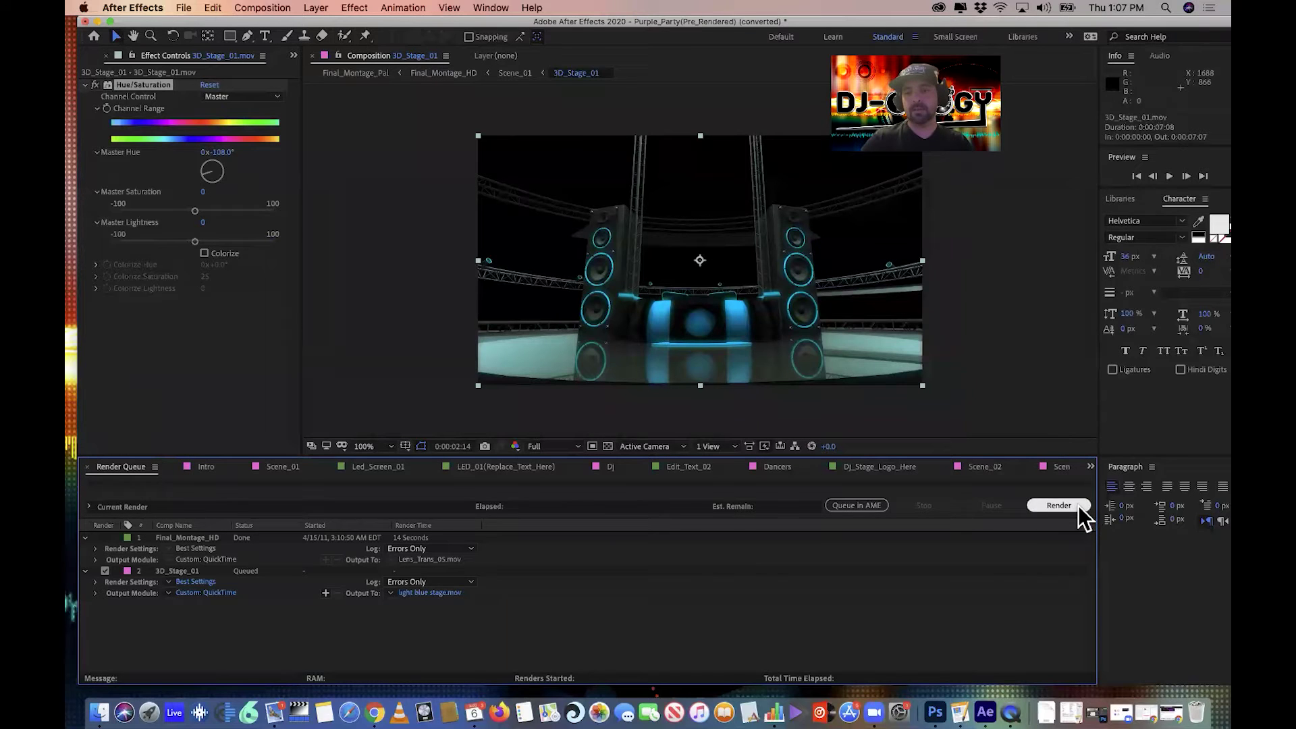
- Render the queued 3D_Stage_01 composition until it shows Done
click(1046, 507)
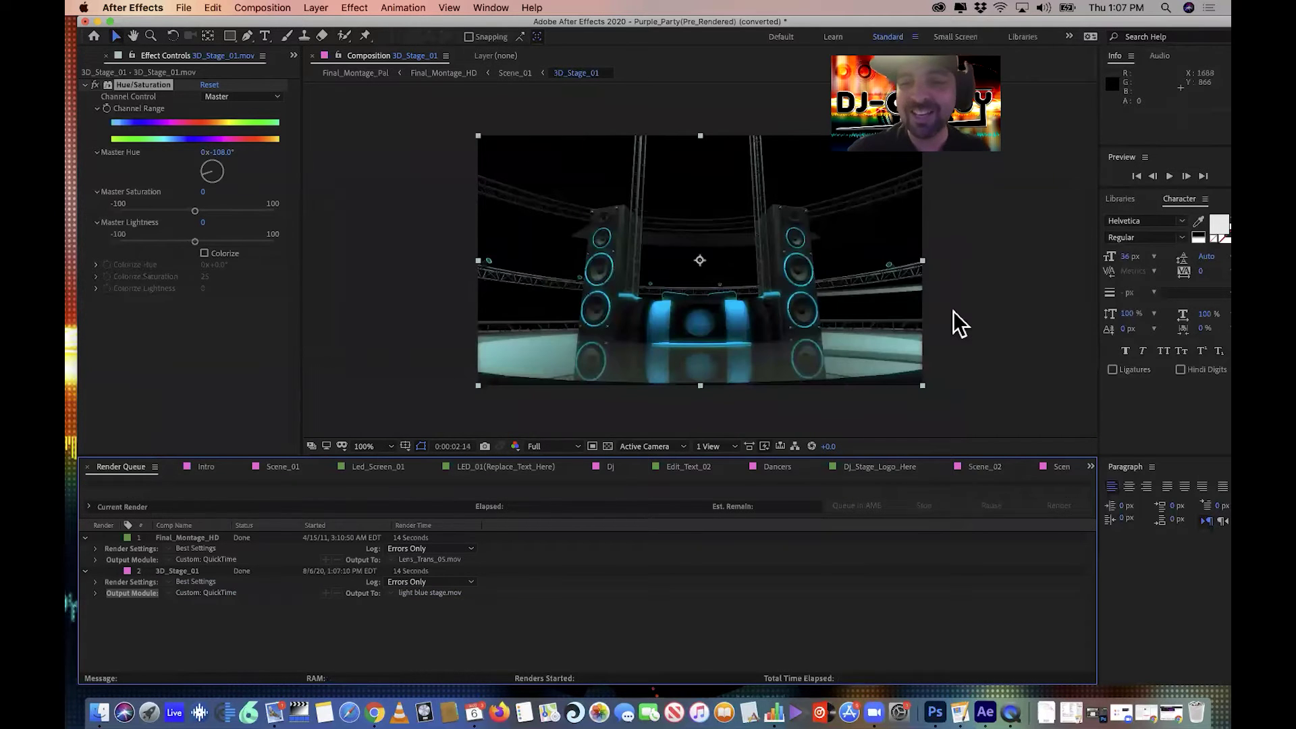
- Minimize After Effects and launch Premiere Pro by searching 'adobe p' in Spotlight
click(97, 21)
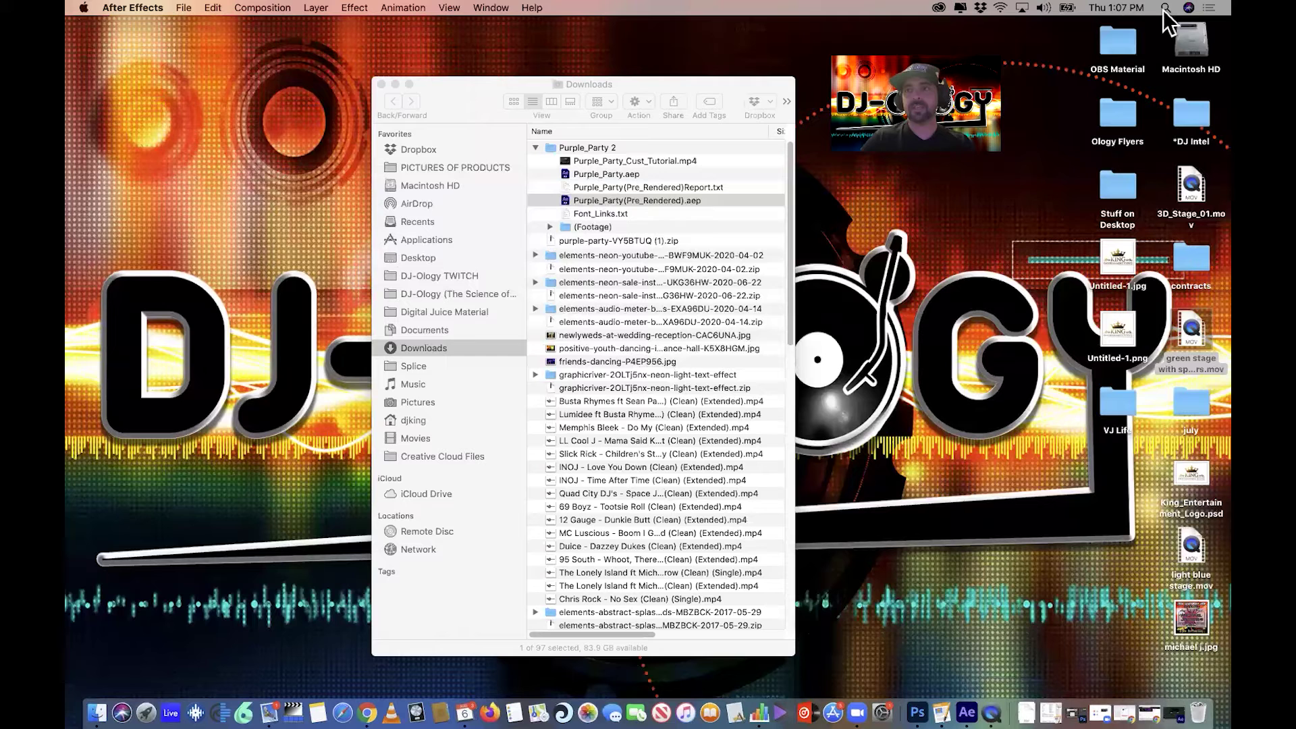
click(1166, 7)
click(1168, 7)
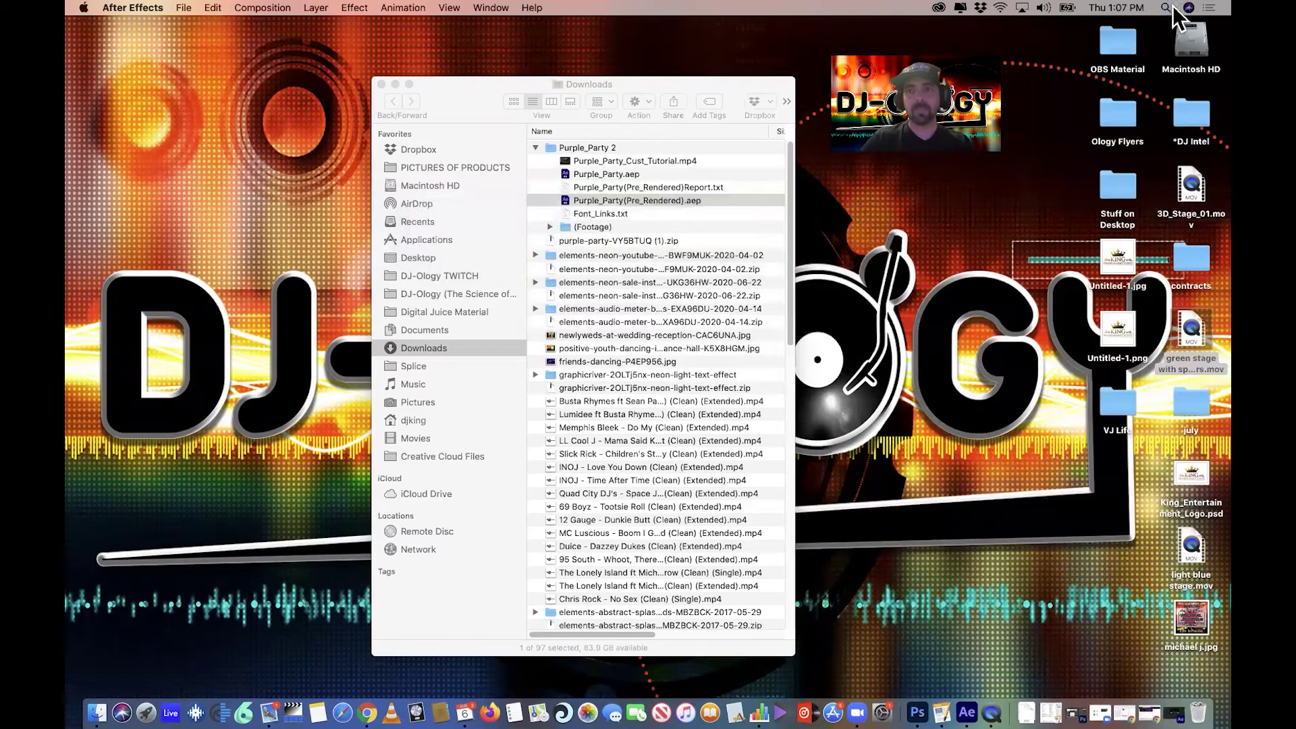
click(1167, 7)
text(ad)
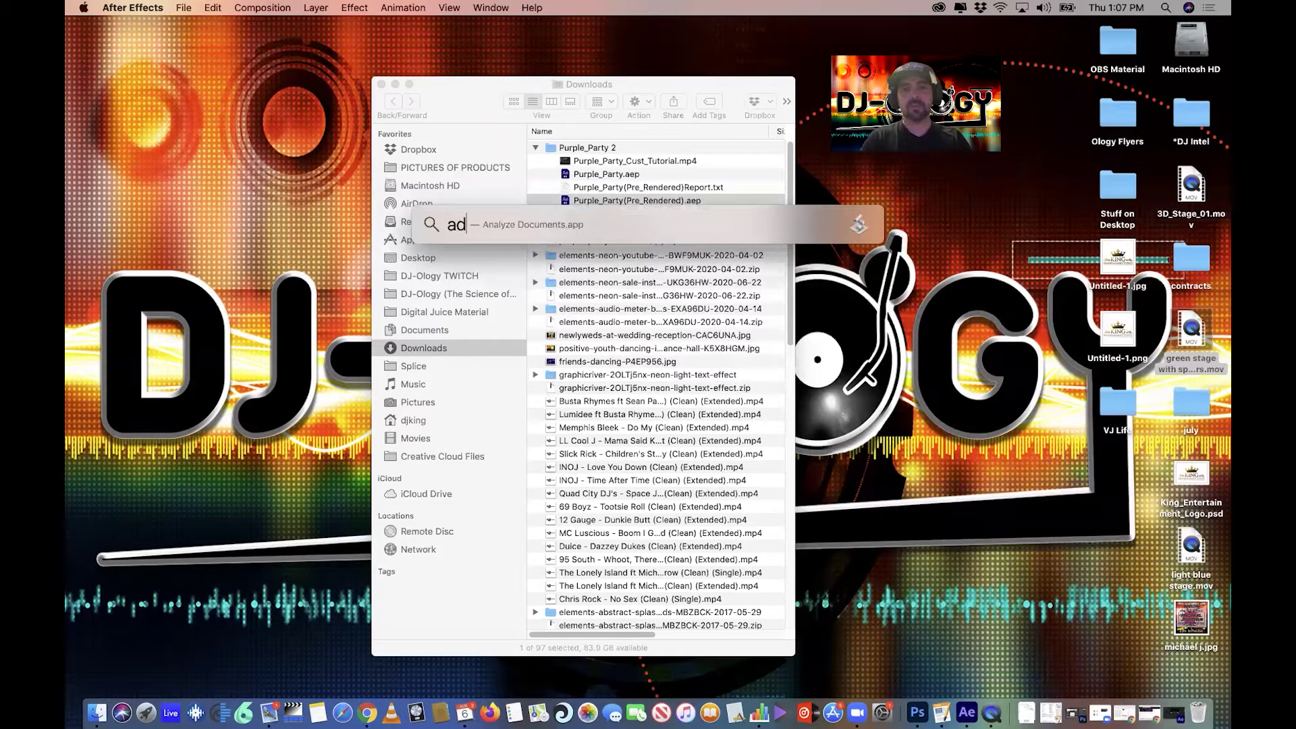
text(obe p)
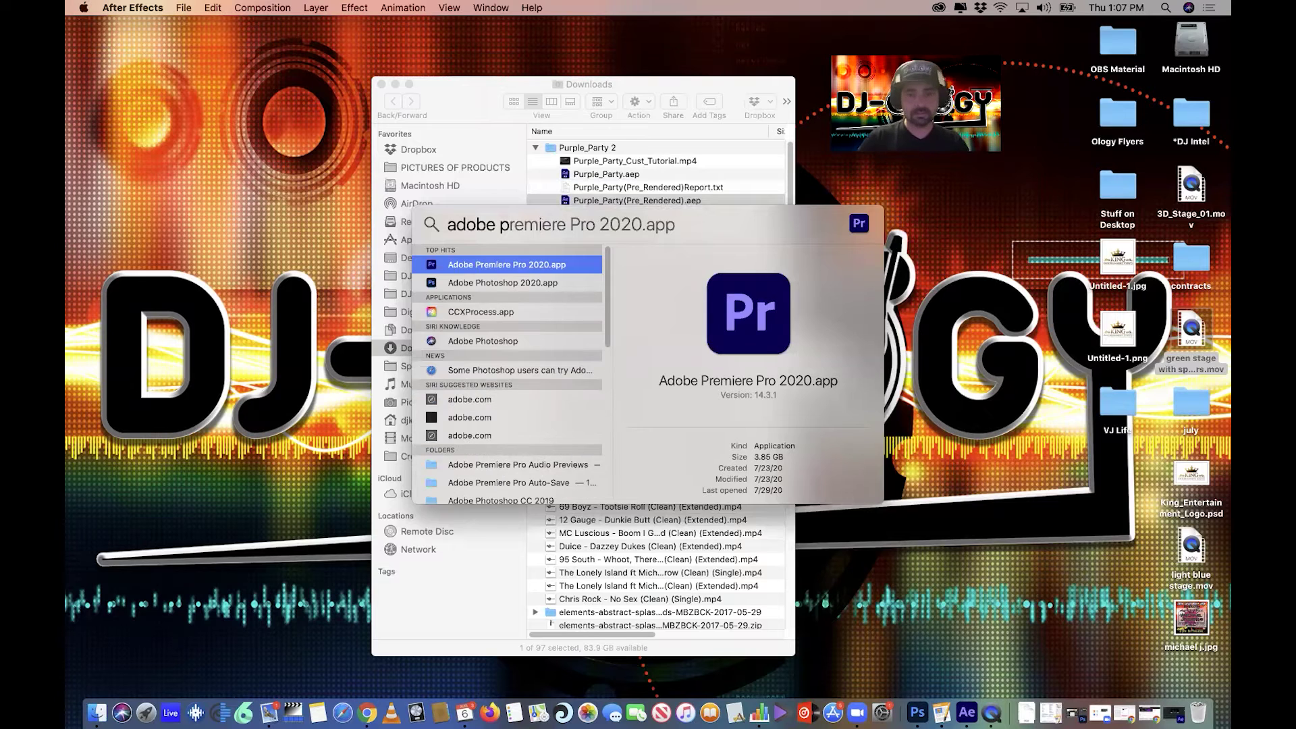
key(Escape)
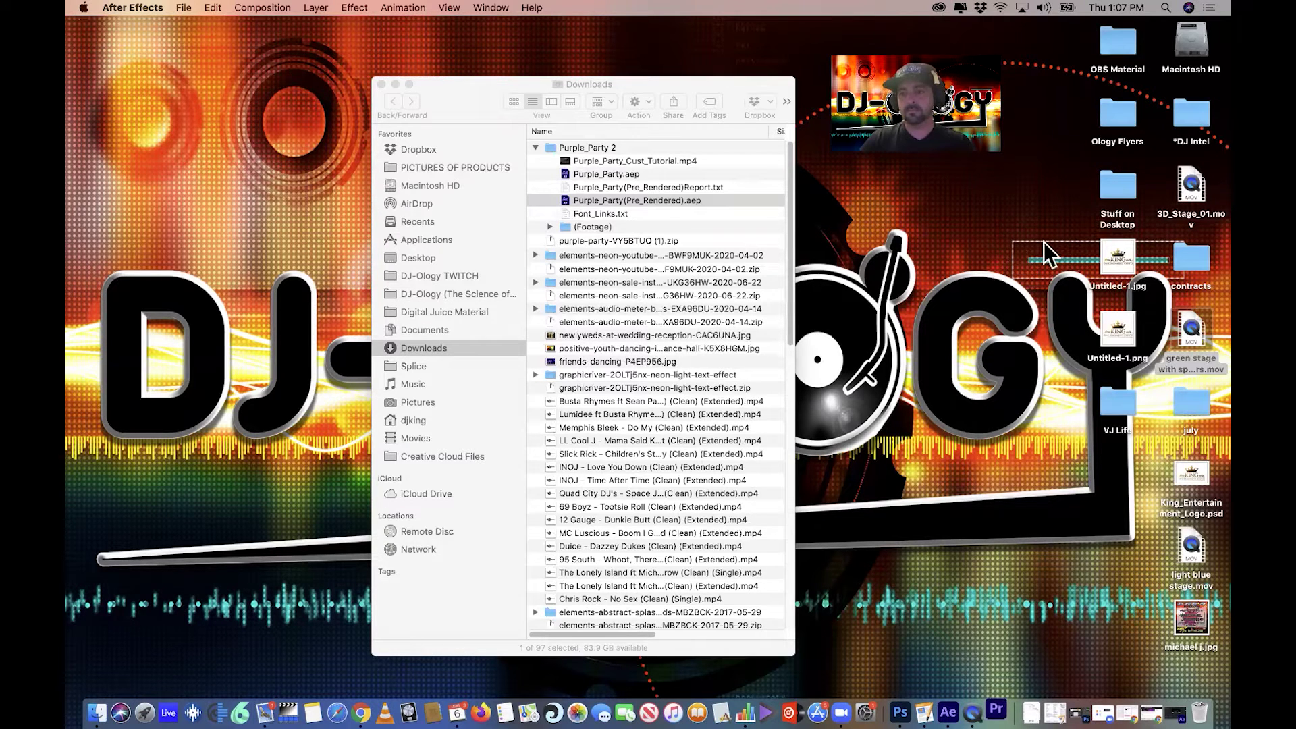
- Open light blue stage.mov in QuickTime Player and play through the preview
click(1202, 562)
right_click(1202, 562)
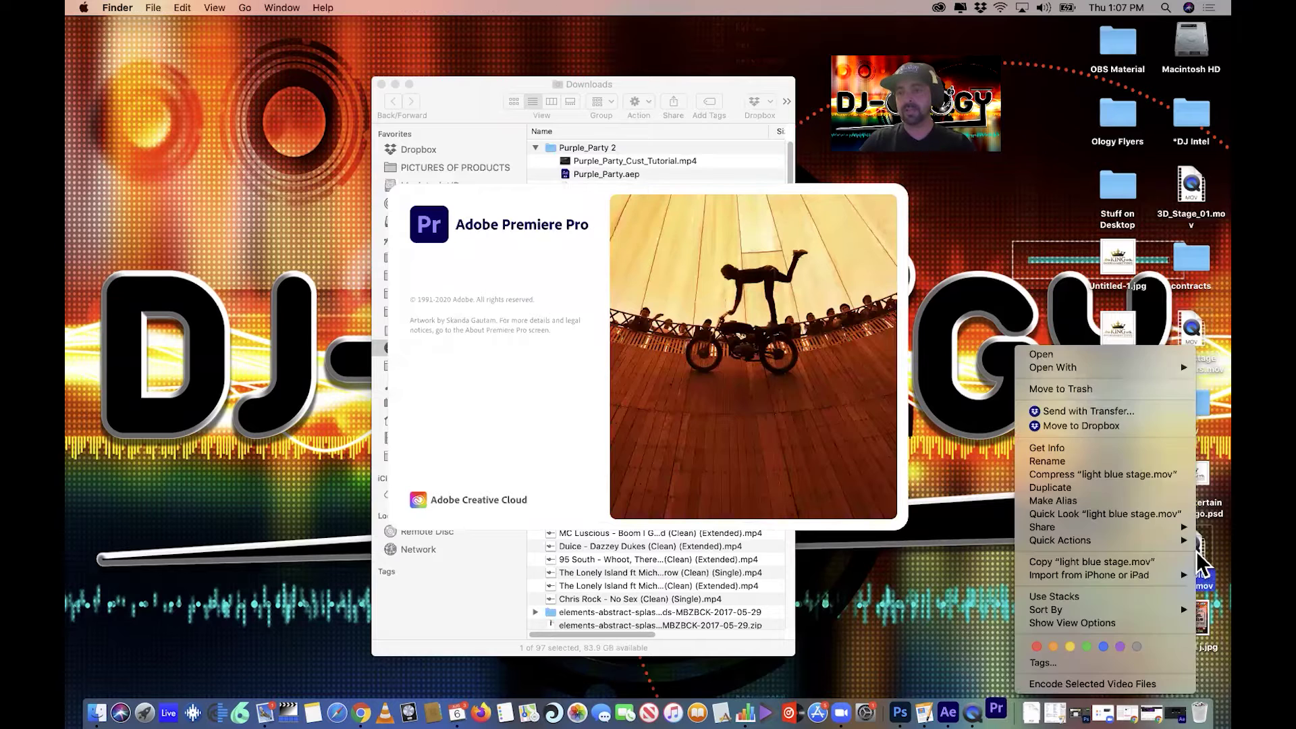
mouse_move(1079, 367)
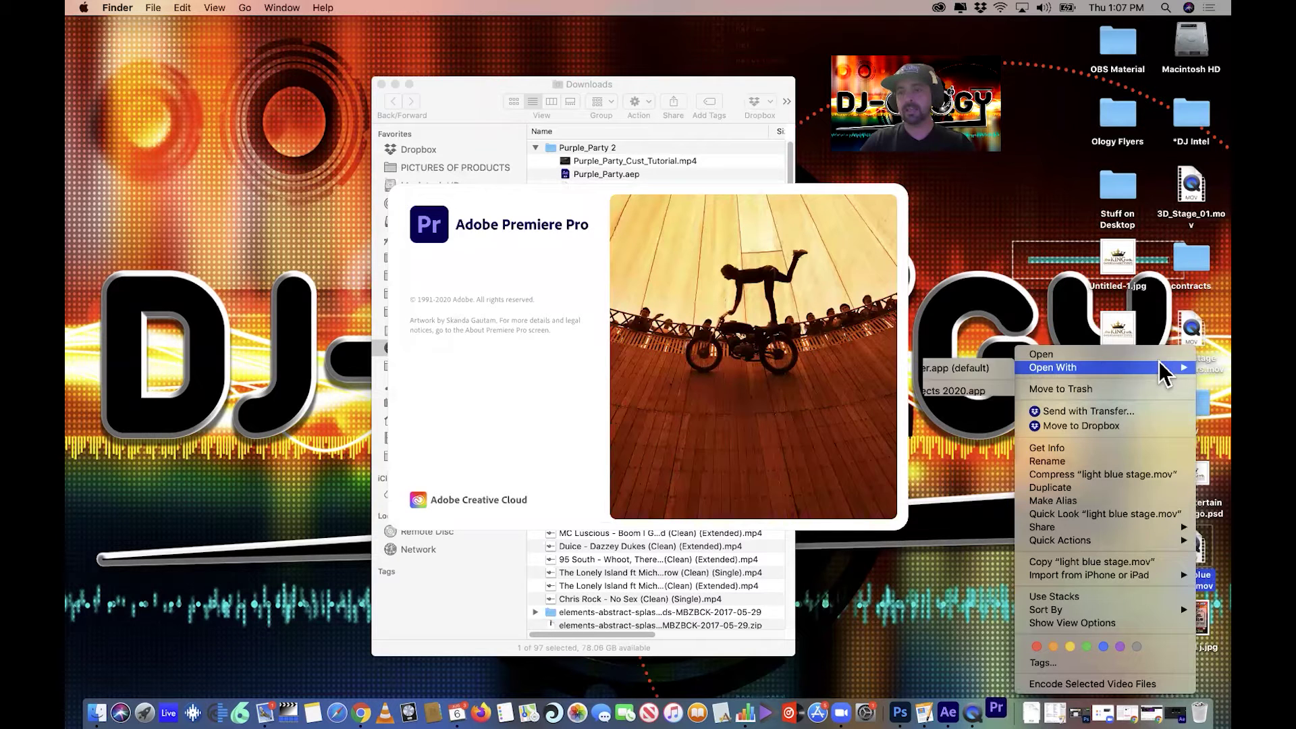
click(982, 365)
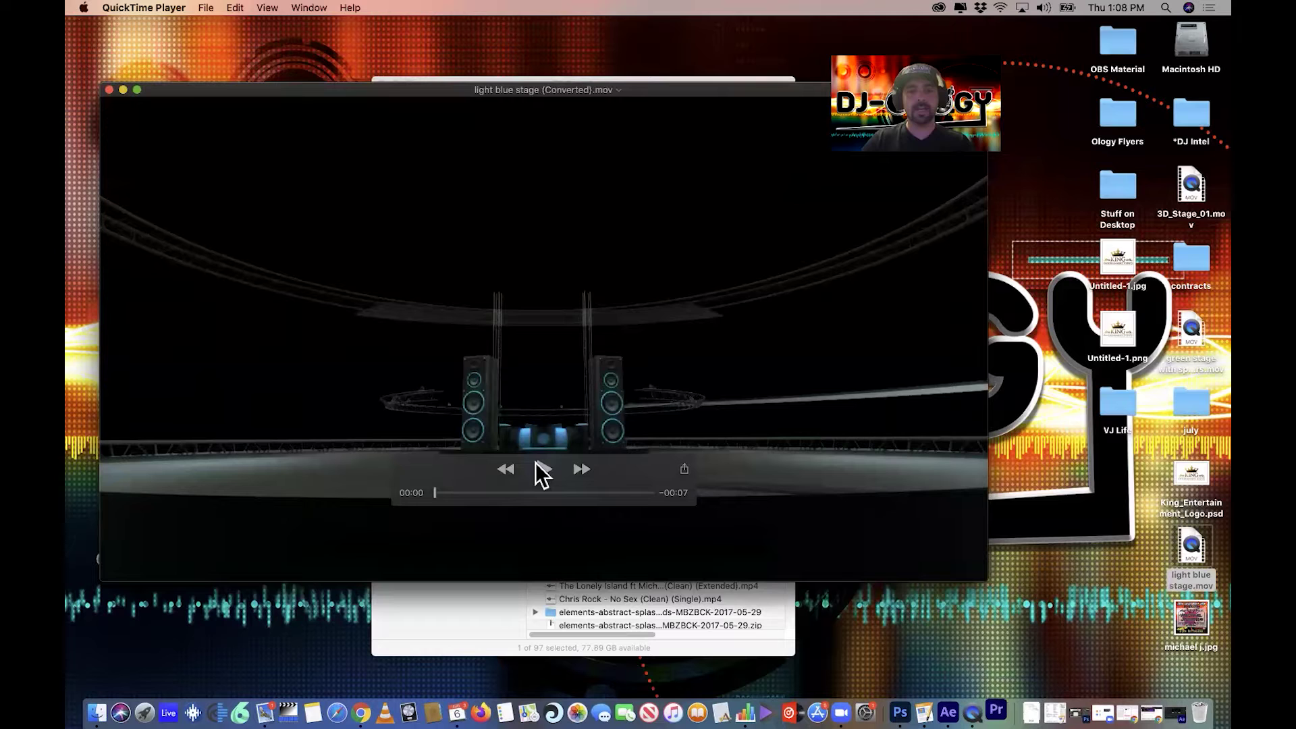
click(542, 471)
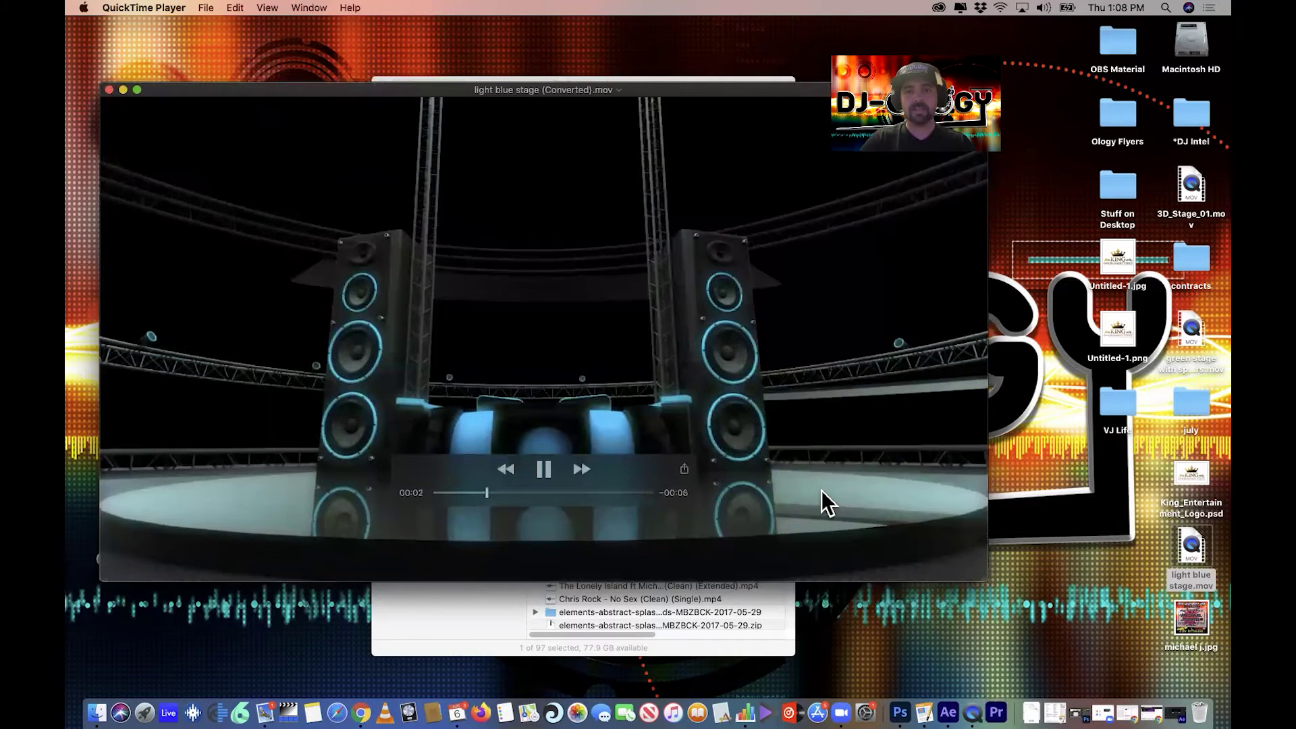
key(space)
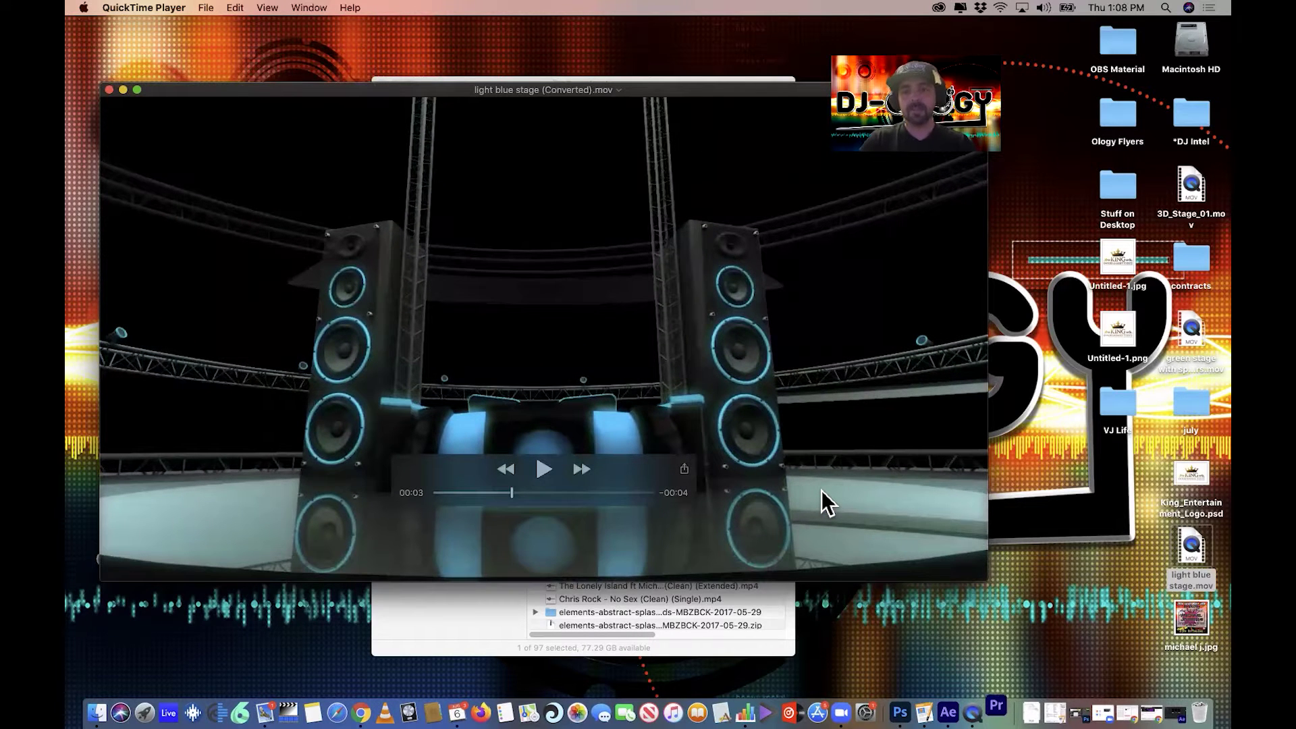
key(space)
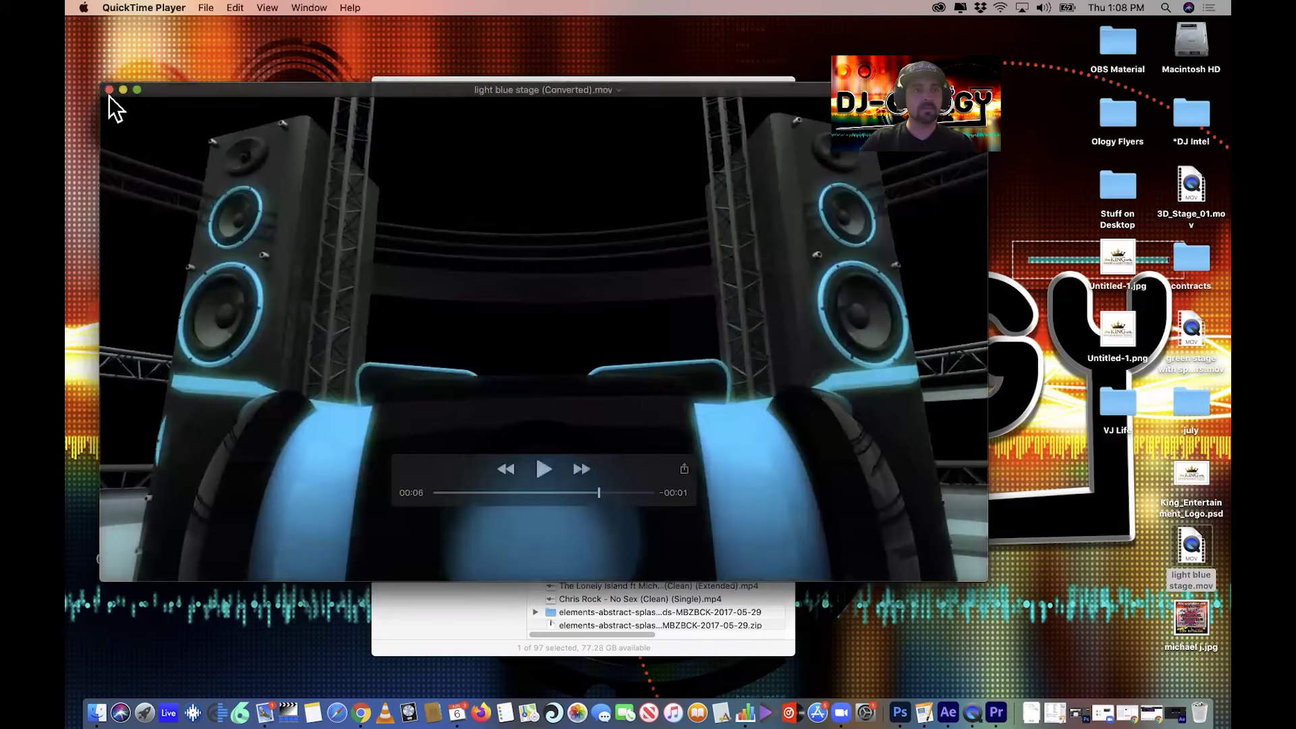
- Close the video discarding the converted copy, and clear the new Premiere project's default name
click(109, 89)
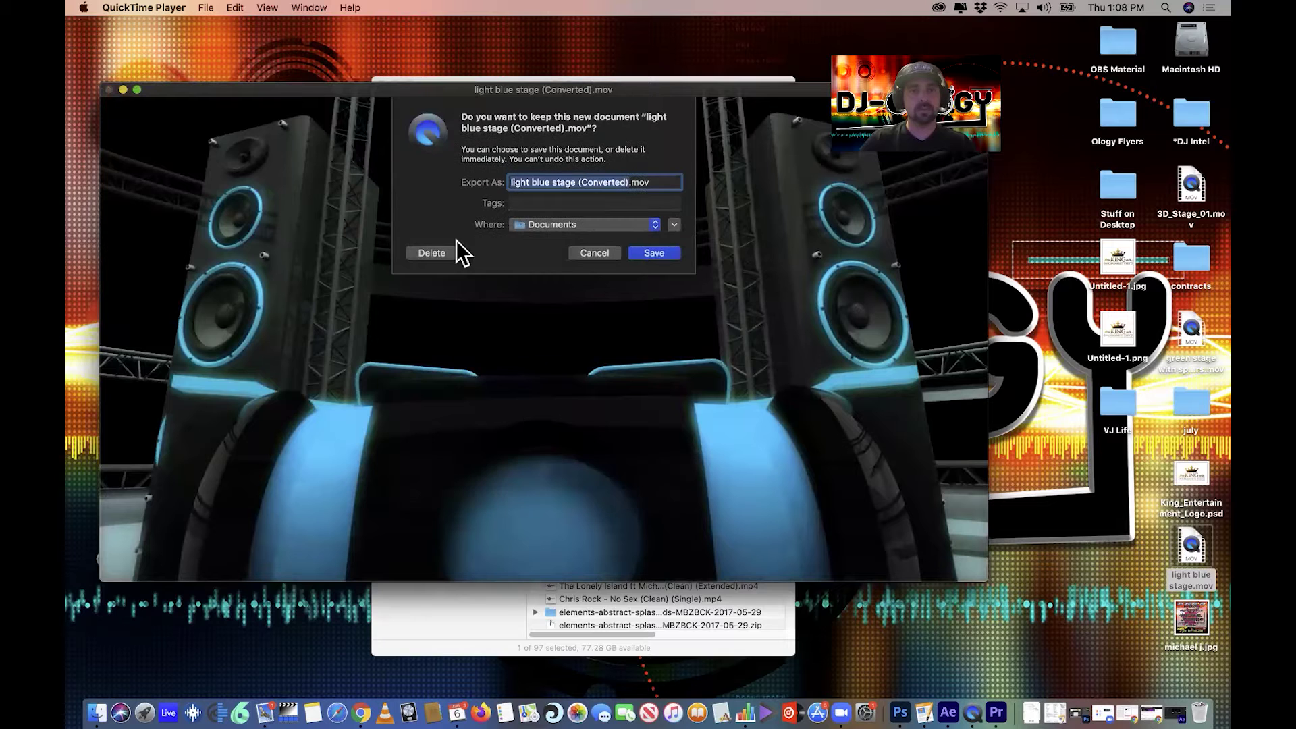
click(445, 253)
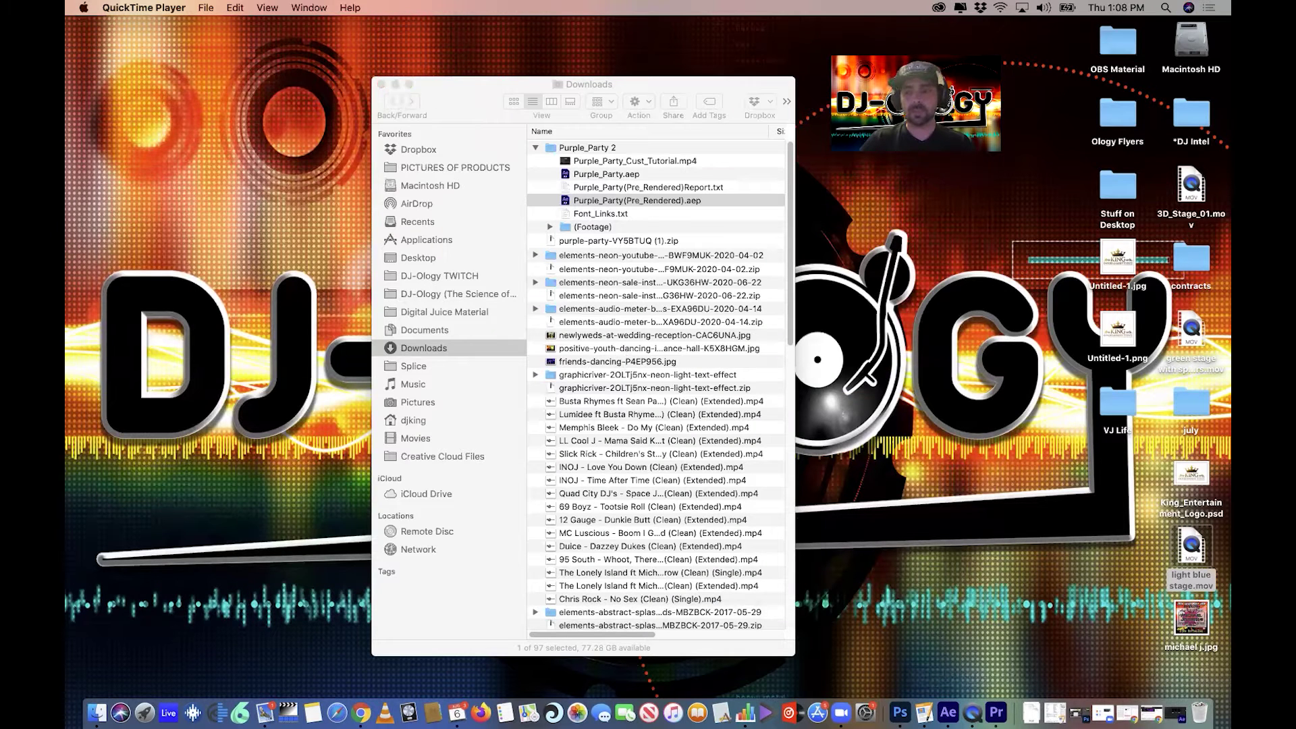
click(997, 712)
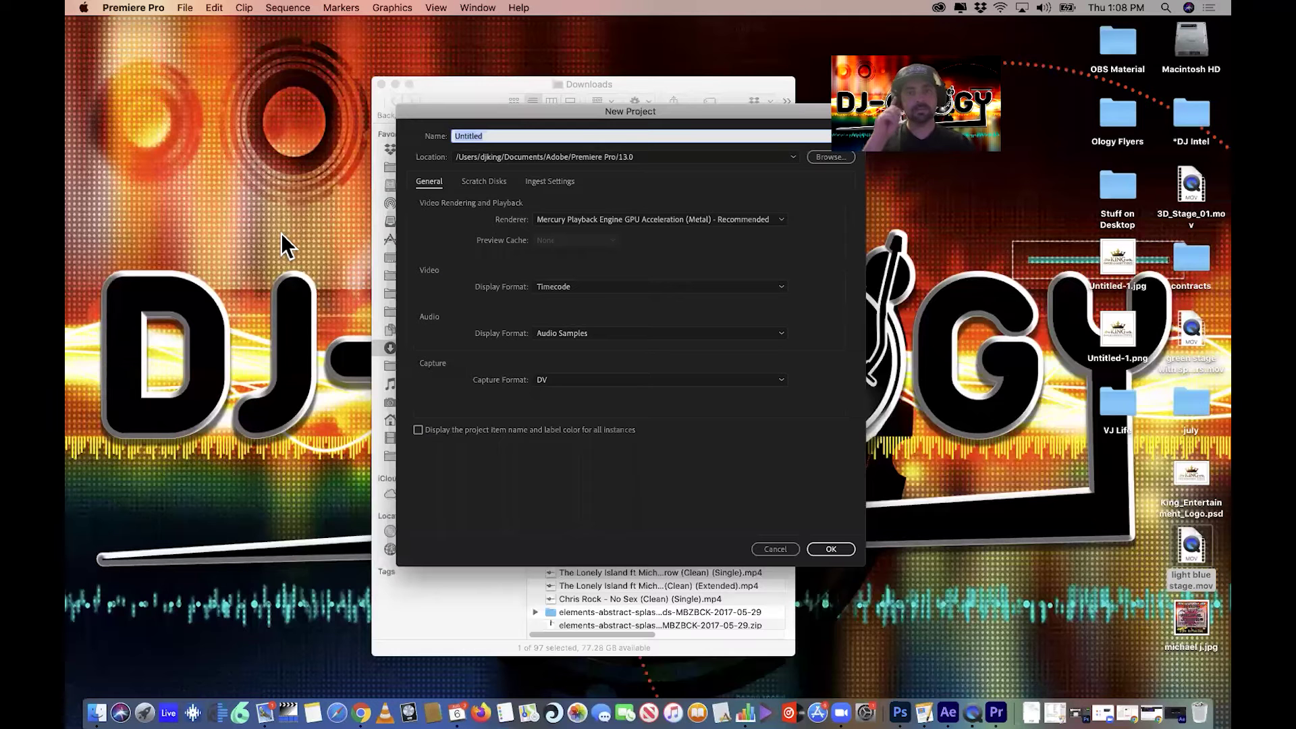
key(BackSpace)
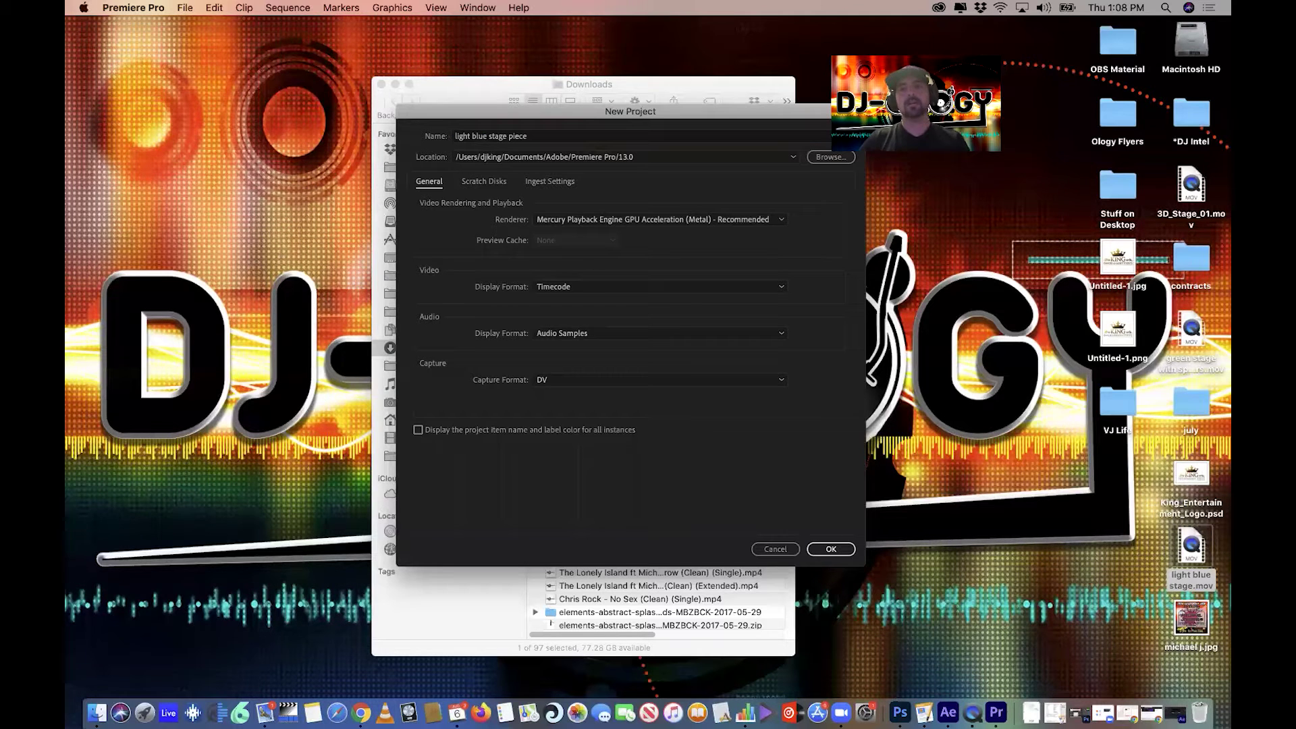
- Create the light blue stage piece project and drop light blue stage.mov onto a new timeline
key(Return)
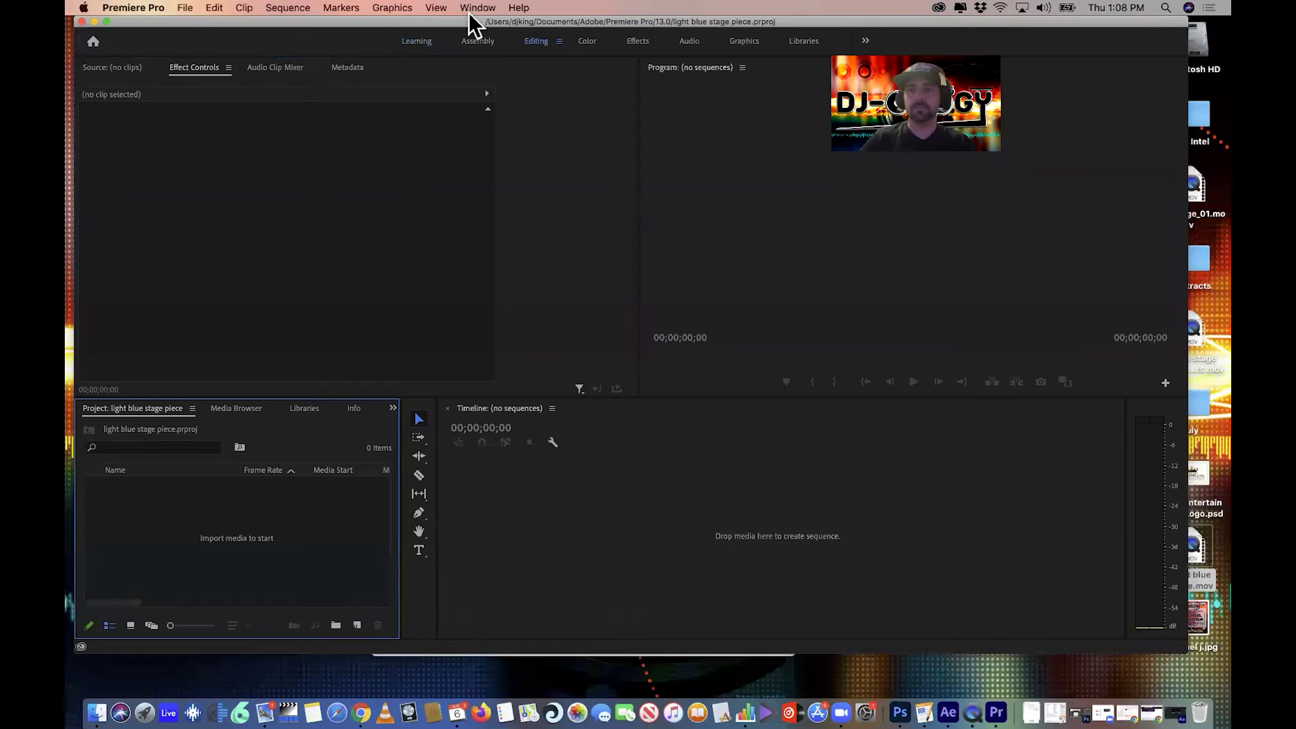
drag(855, 22, 784, 18)
drag(244, 17, 294, 18)
drag(1201, 546, 815, 552)
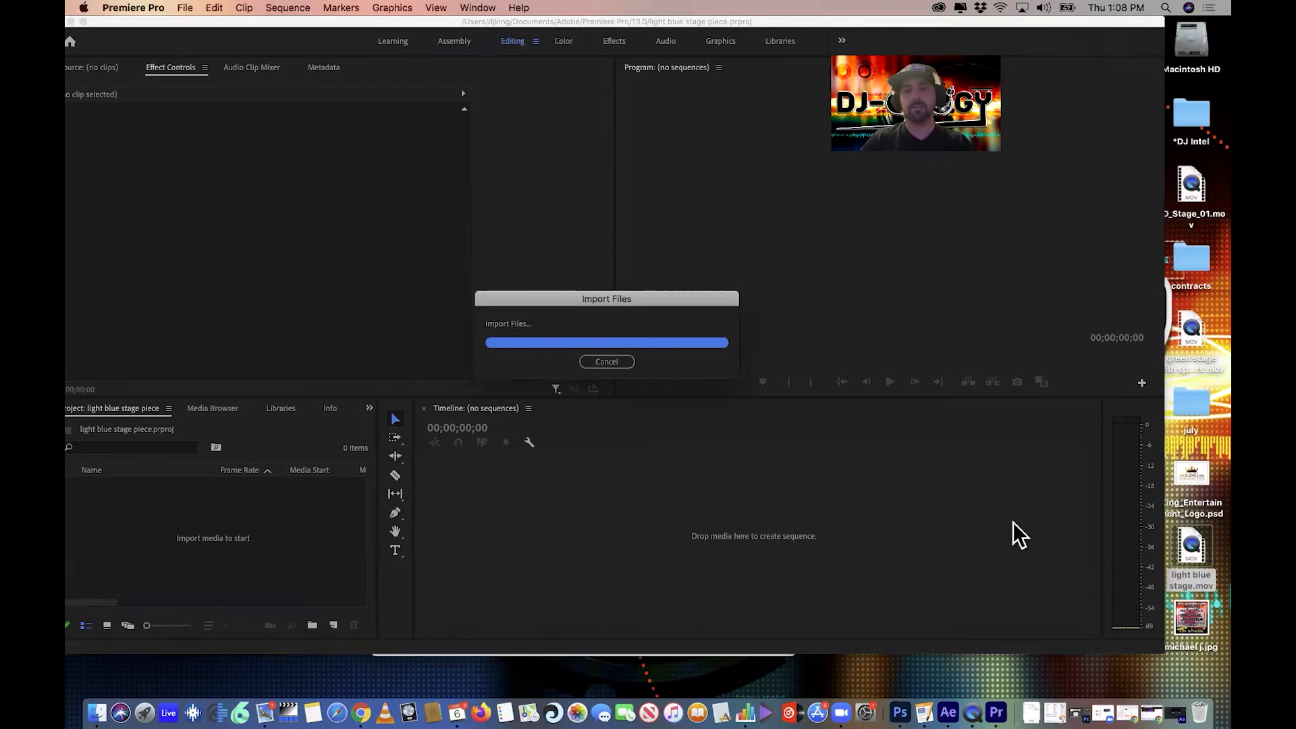
click(669, 439)
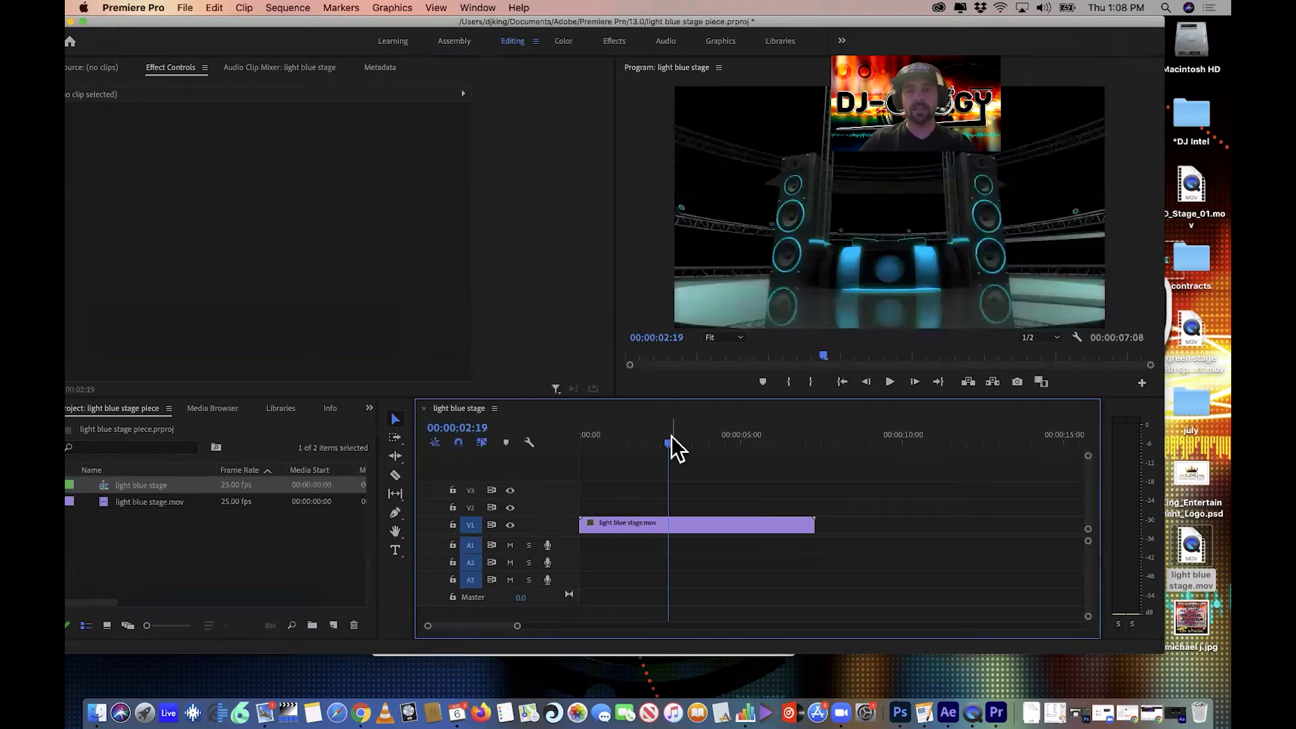
mouse_move(701, 436)
mouse_down()
mouse_move(620, 439)
mouse_move(759, 439)
mouse_move(698, 439)
mouse_up()
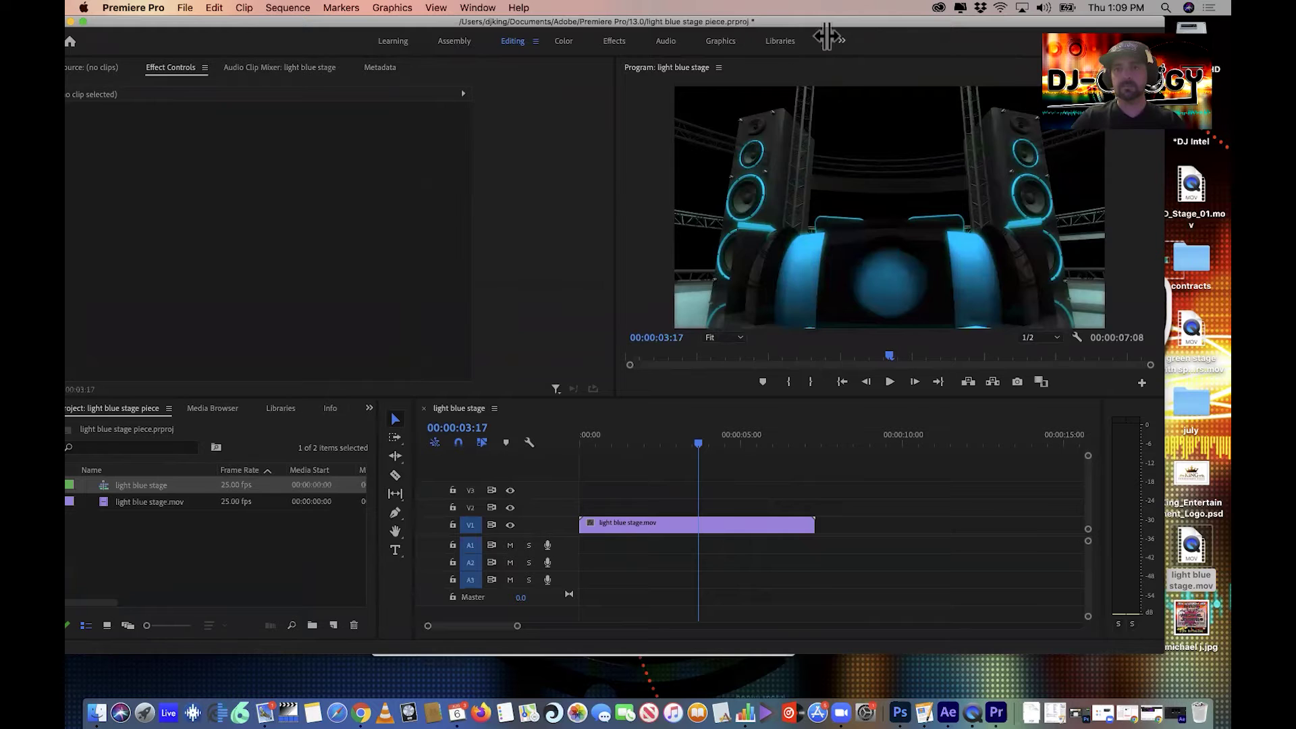
- Make track V1 taller and move the stage clip up to V2
drag(830, 23, 850, 23)
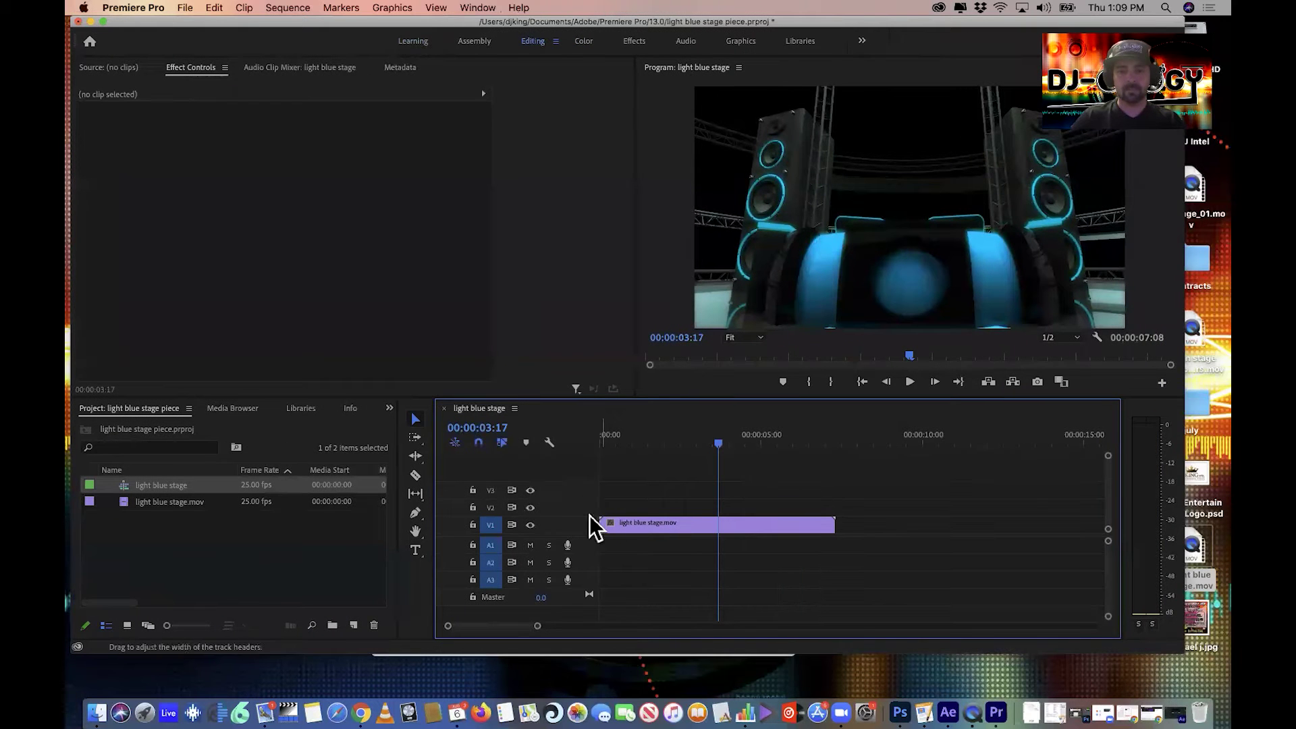
drag(589, 502, 593, 521)
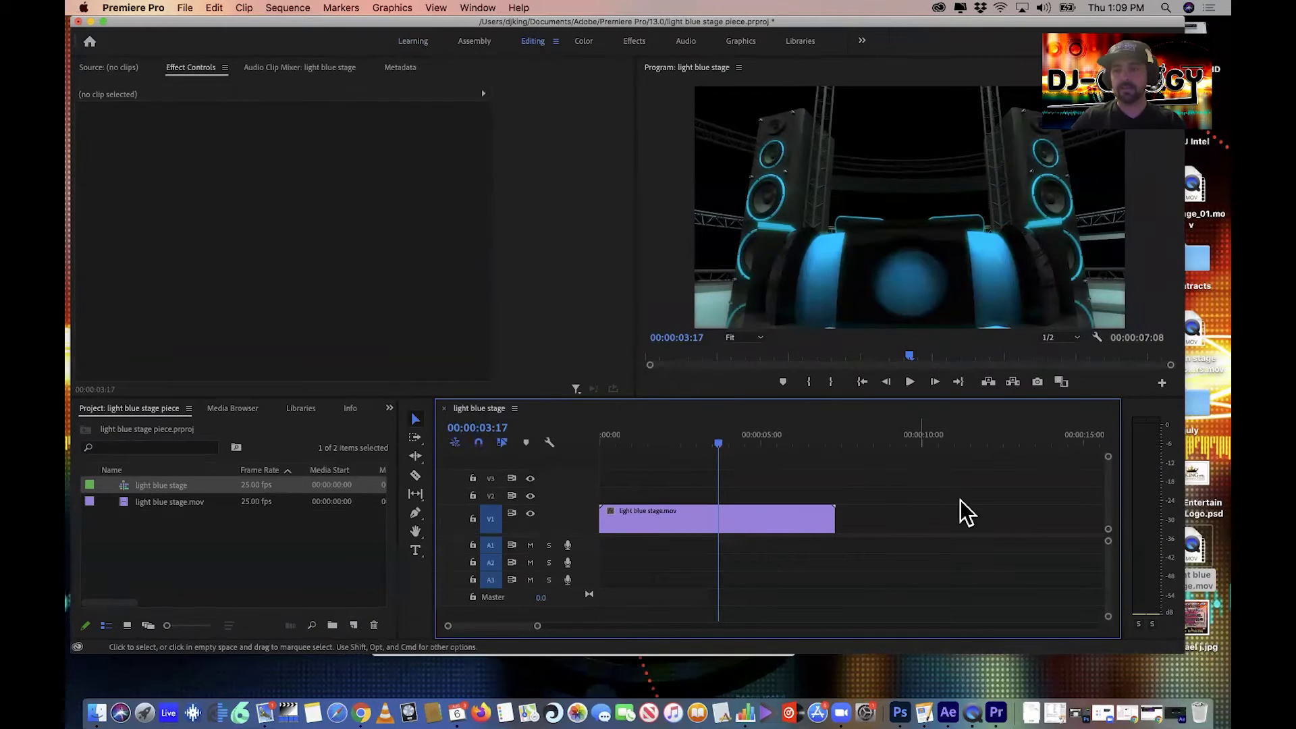
drag(741, 508, 741, 492)
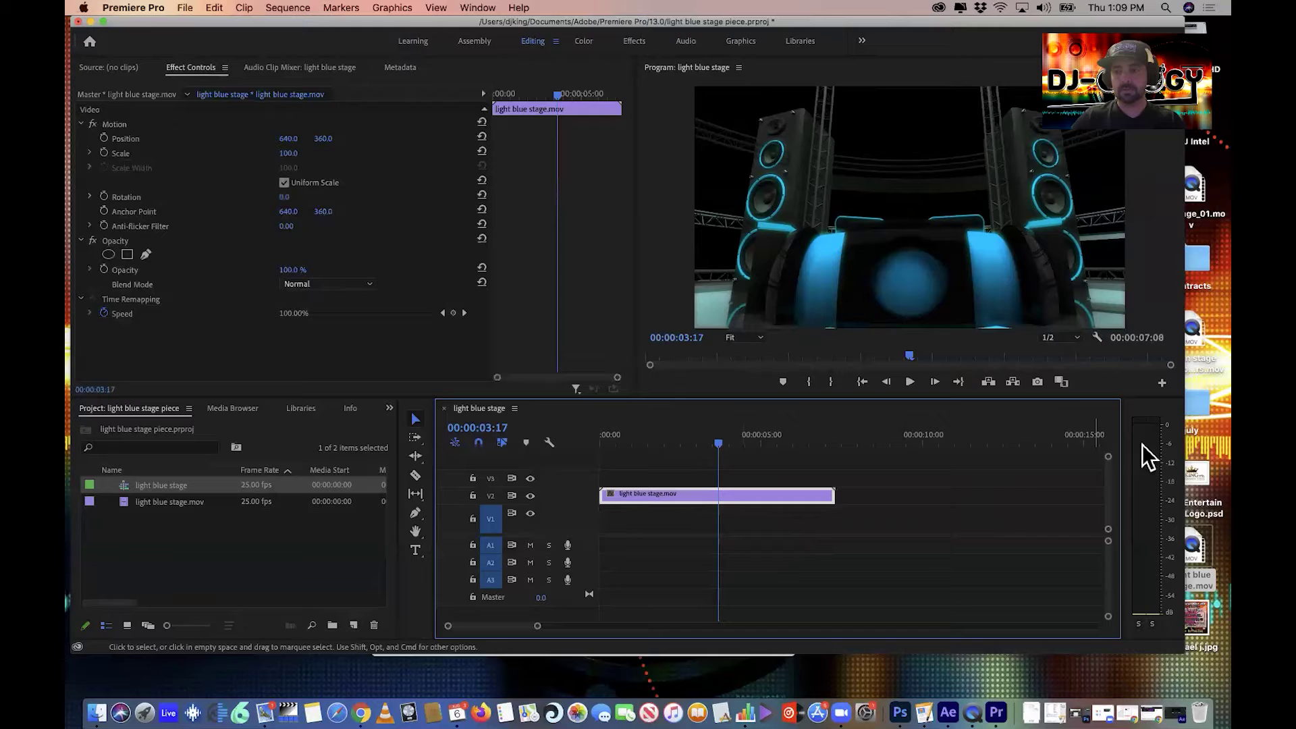
- Place King_Entertainment_Logo.psd on V1 beneath the stage and show its Motion settings
drag(1198, 478, 652, 523)
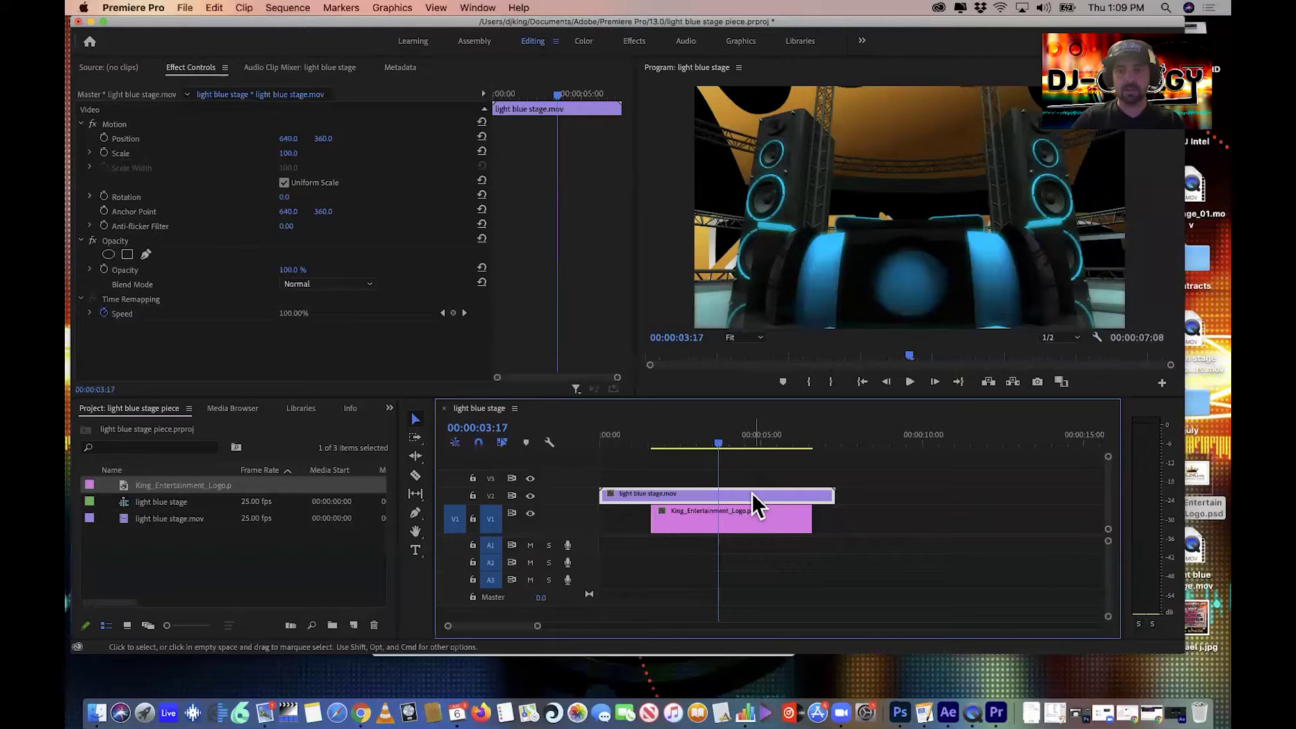
double_click(756, 529)
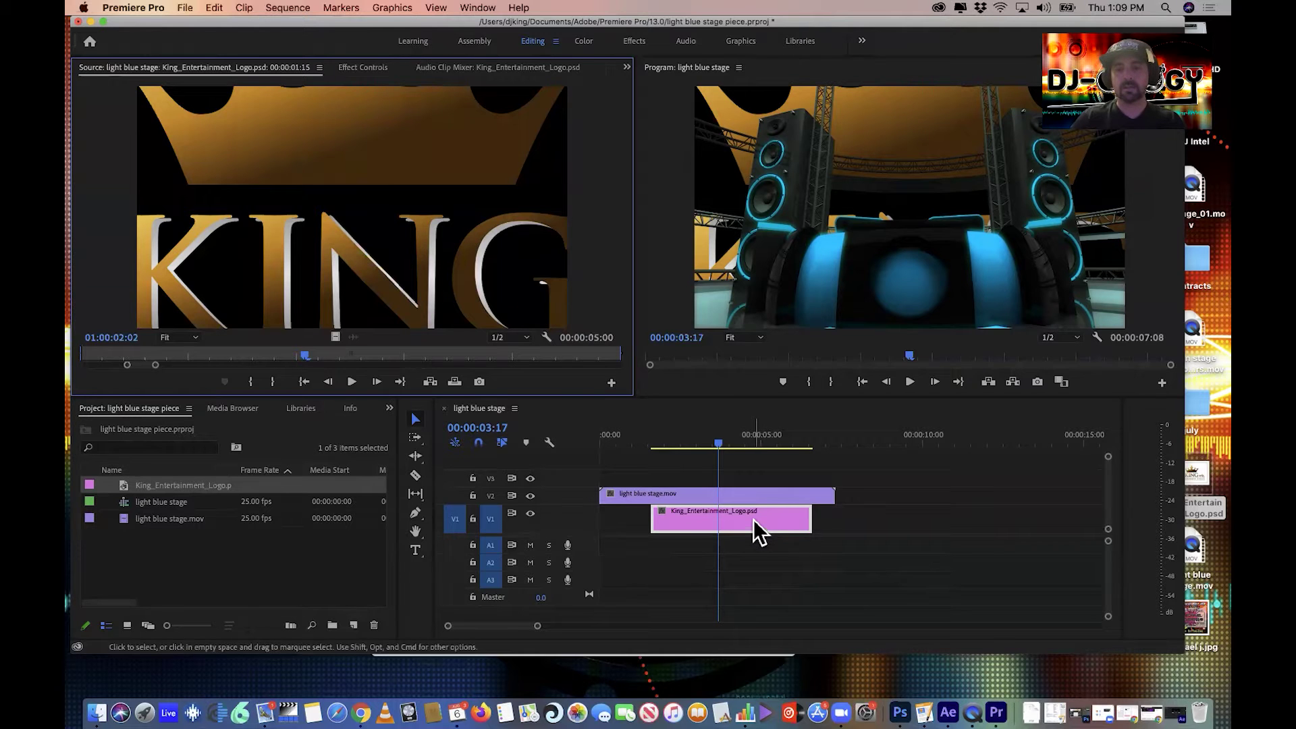
click(351, 68)
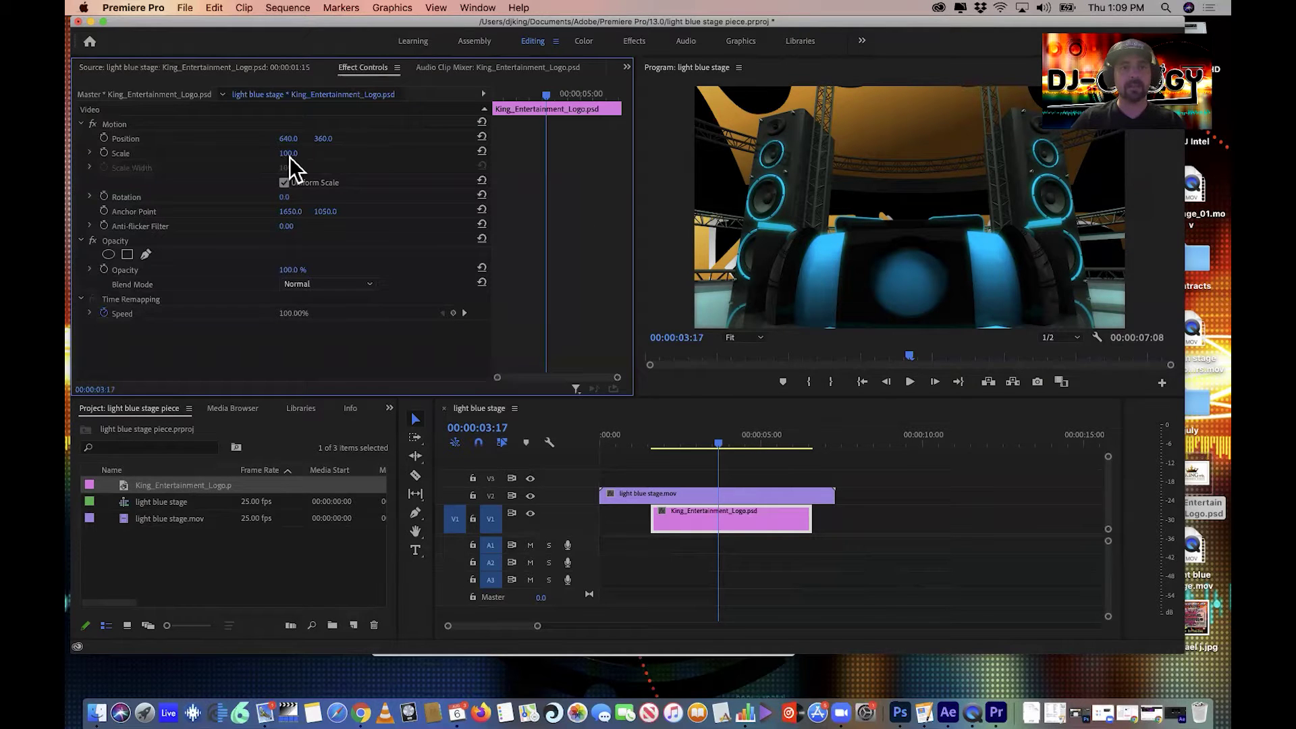
click(755, 498)
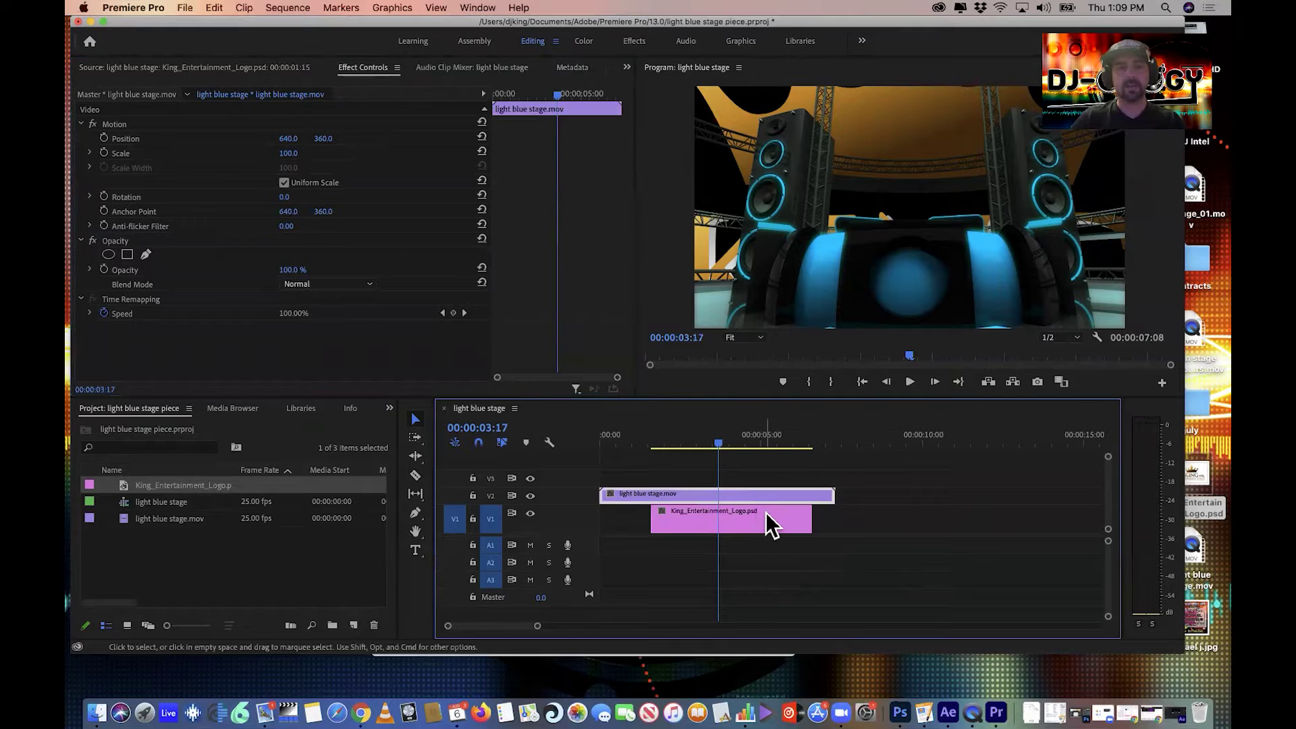
click(766, 517)
- Scale the logo to 29% and raise its position, then delete it from the timeline
drag(292, 156, 243, 156)
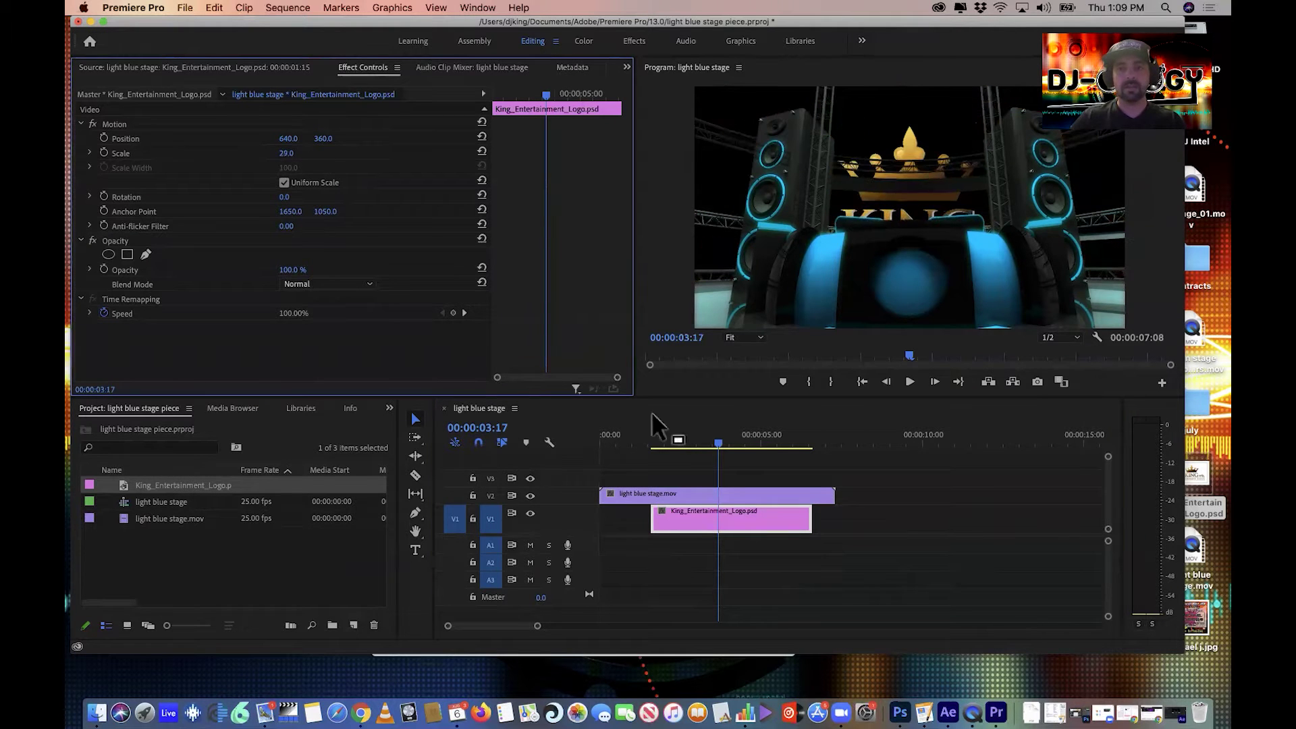
click(739, 525)
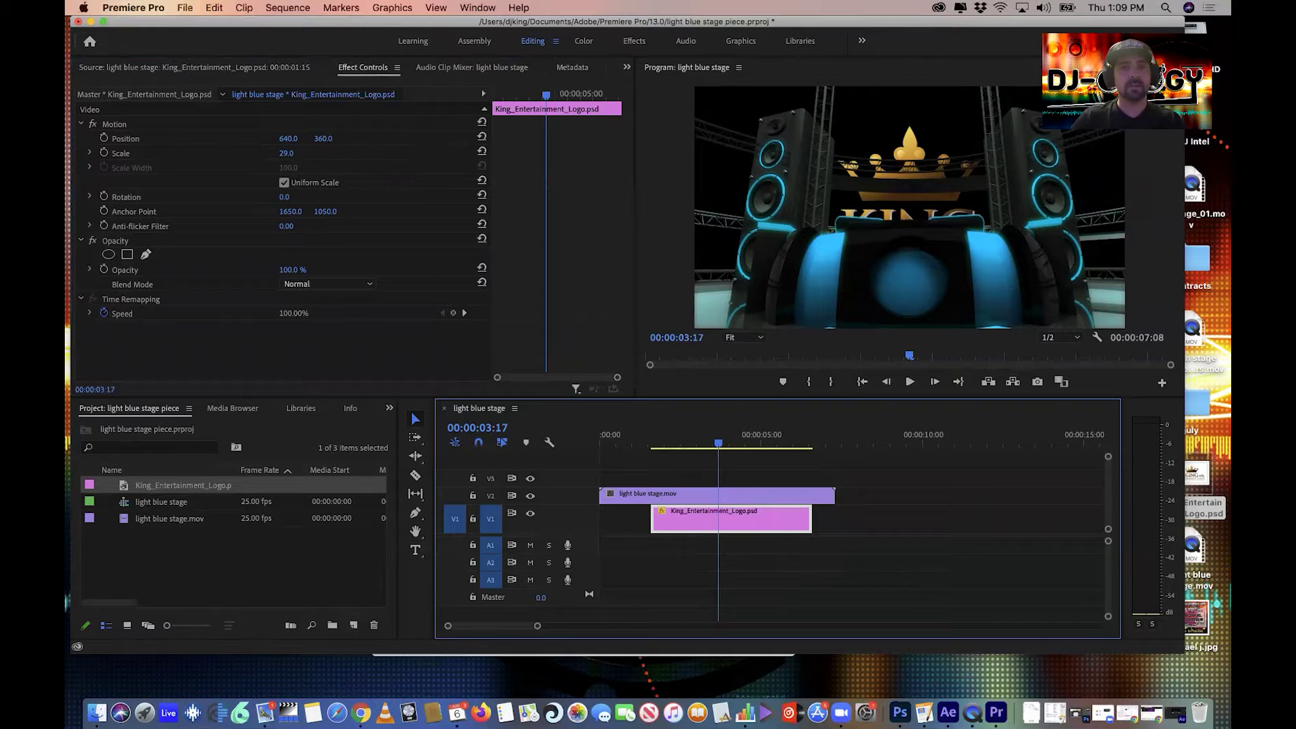
mouse_move(323, 139)
mouse_down()
mouse_move(227, 139)
mouse_move(321, 138)
mouse_up()
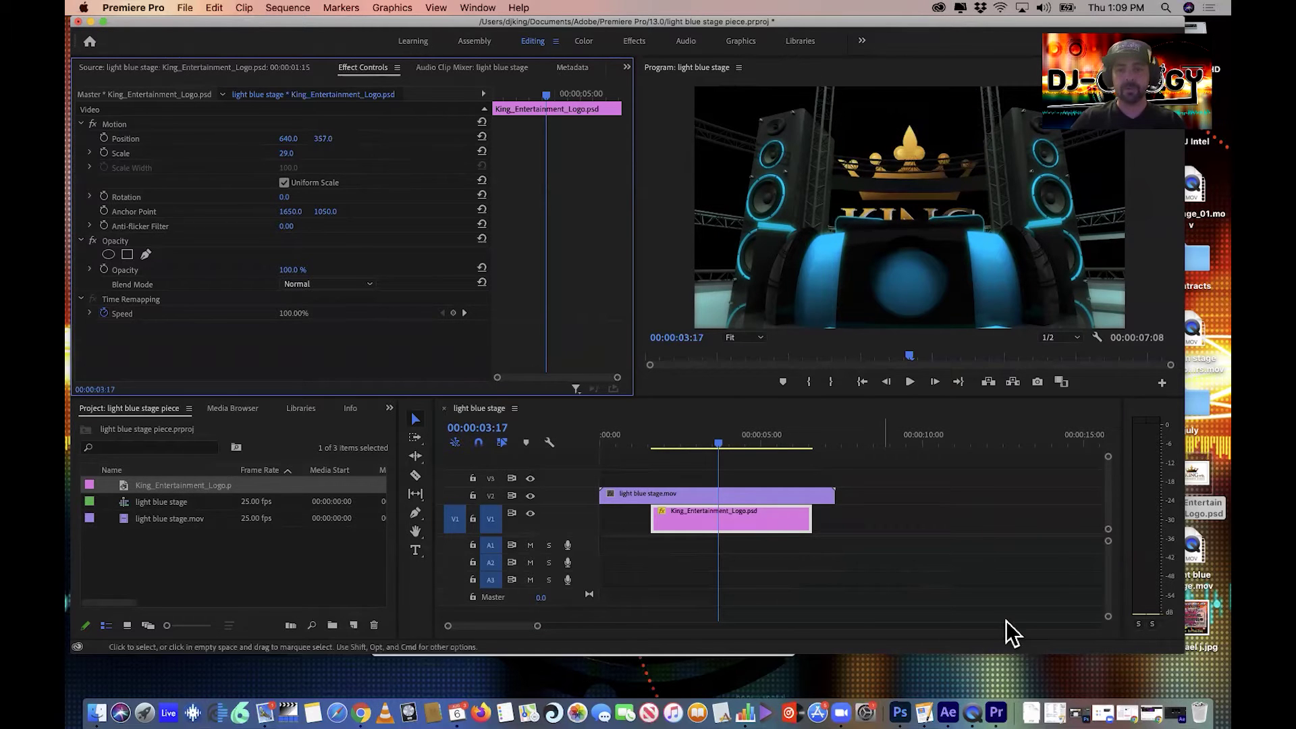
click(786, 529)
key(Delete)
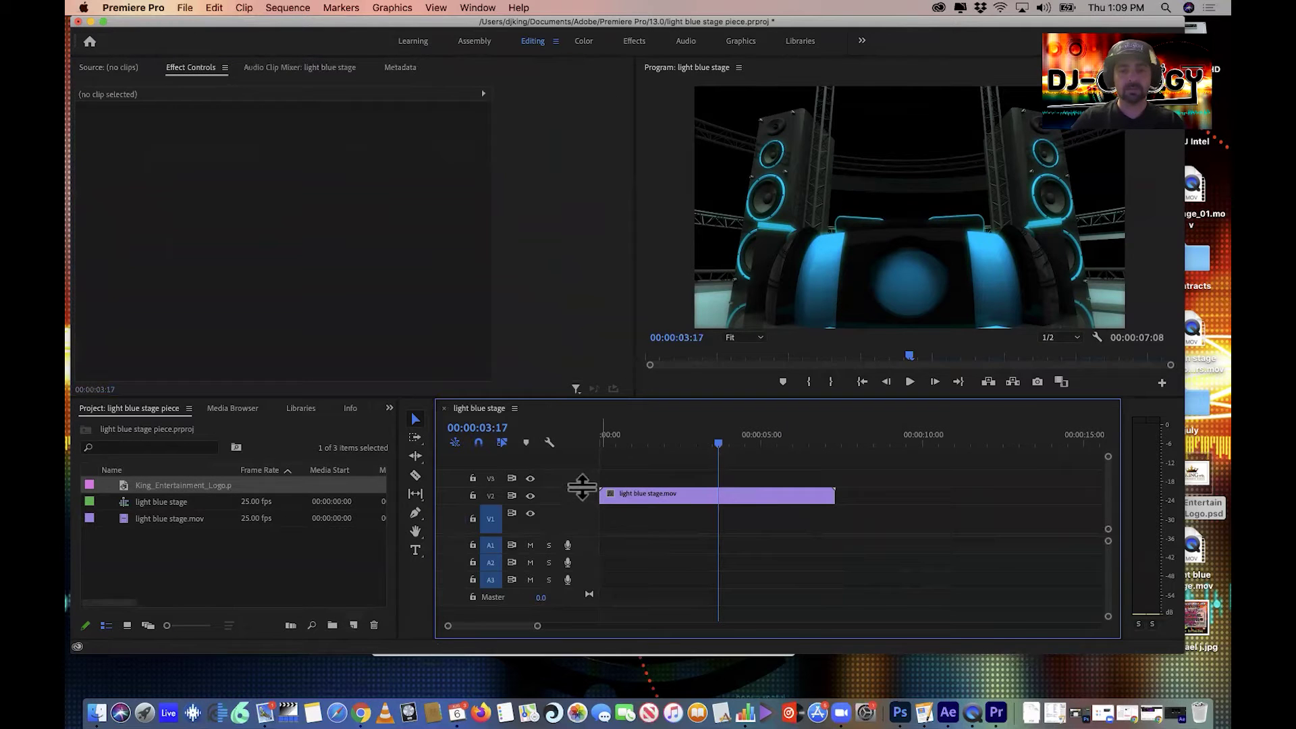
- Shrink V1 back and Option-drag the stage clip onto V1 as a duplicate, then scrub to preview
drag(587, 501, 588, 521)
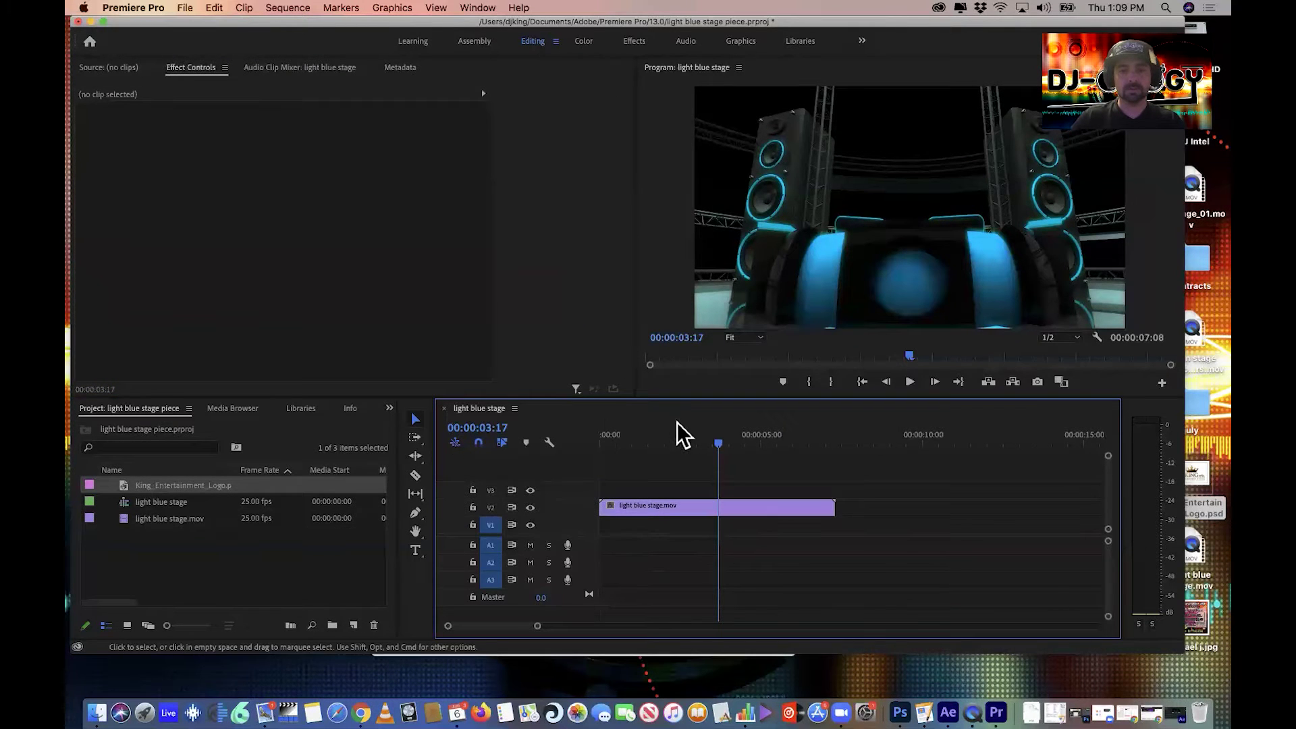
click(673, 442)
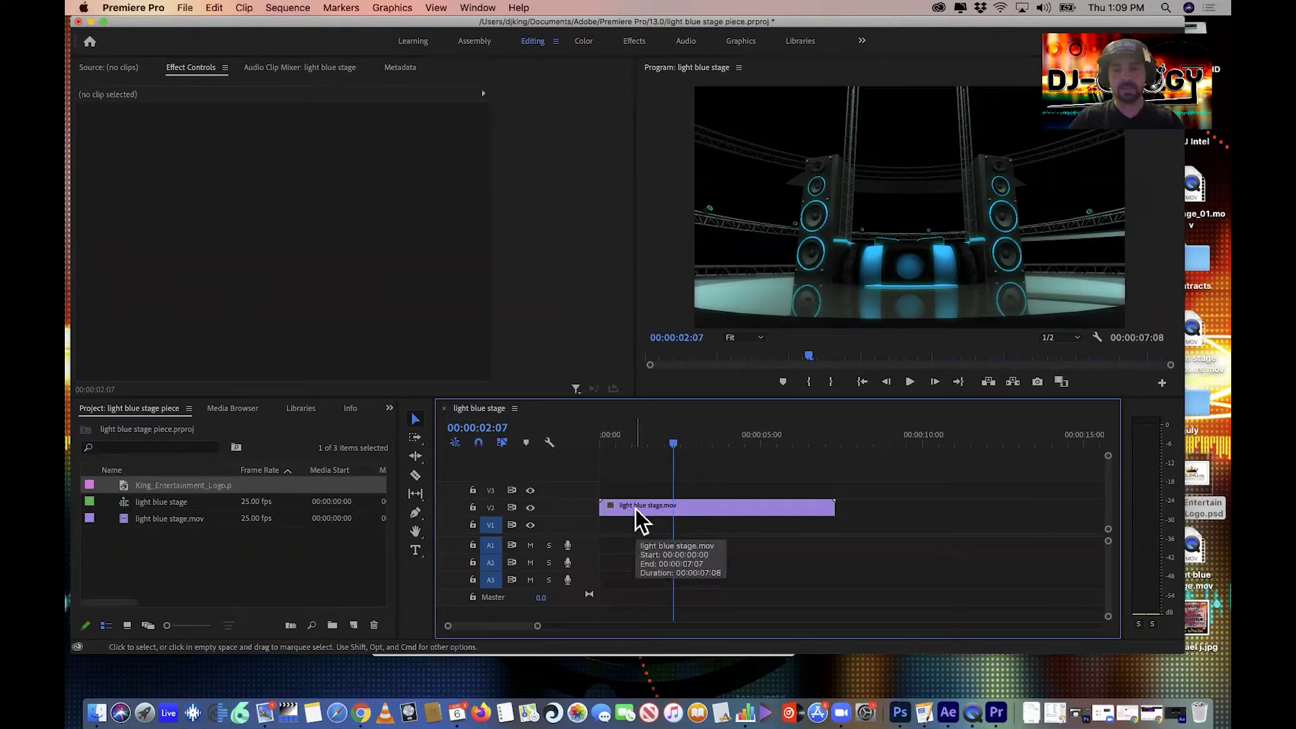
drag(634, 509, 638, 528)
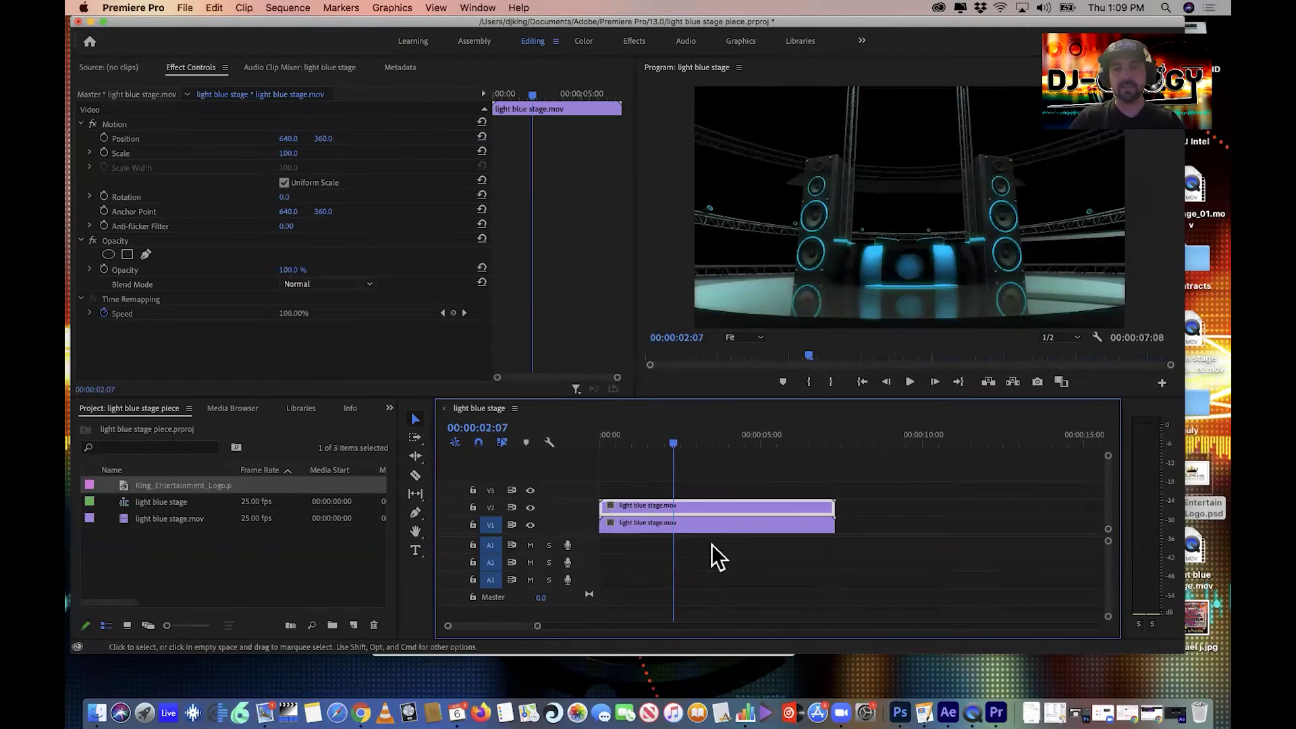
drag(677, 438, 701, 463)
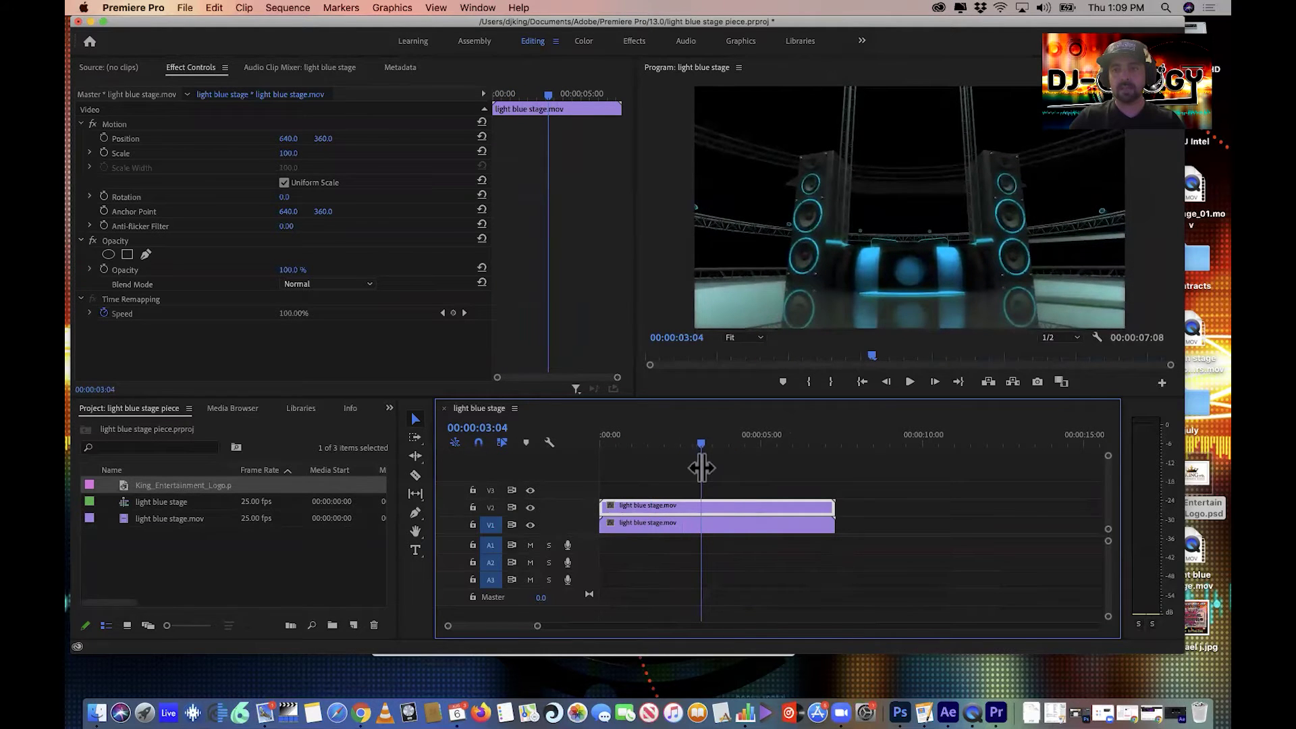
- Trim the start of both stage clips to the playhead and shorten their ends
click(602, 489)
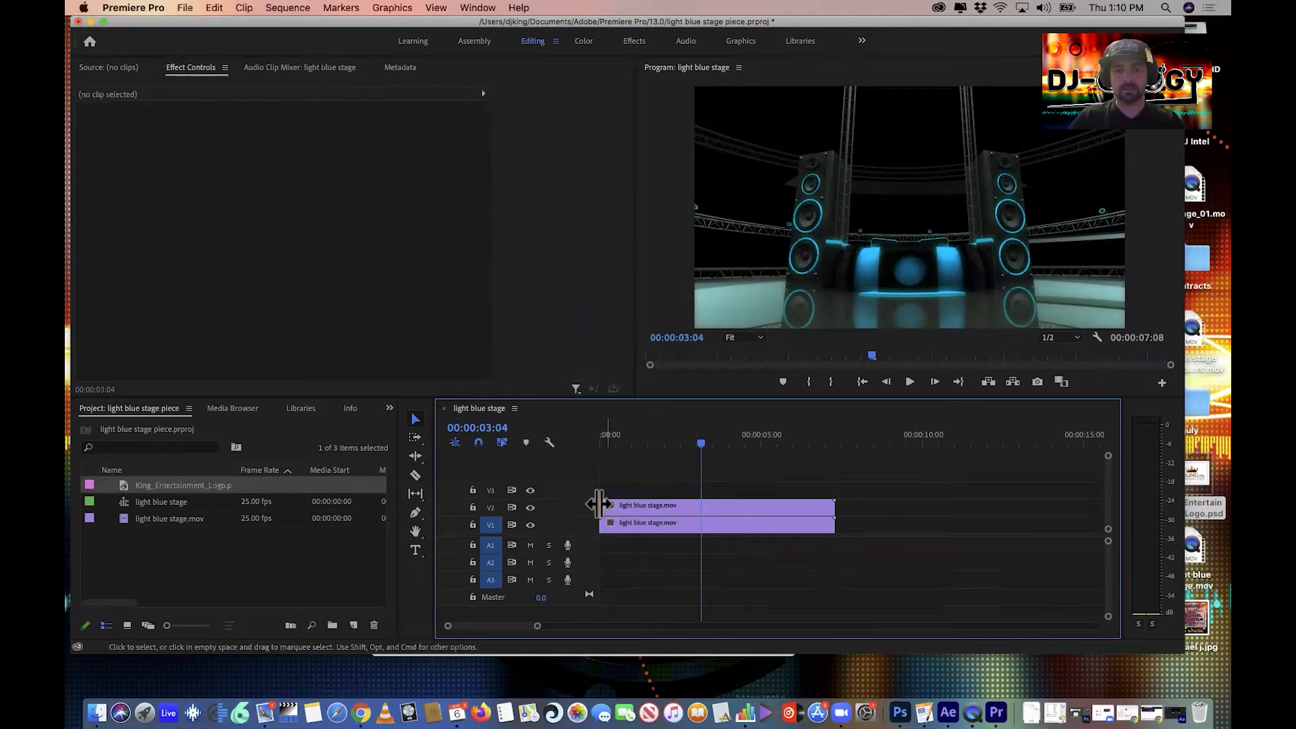
drag(602, 505, 701, 524)
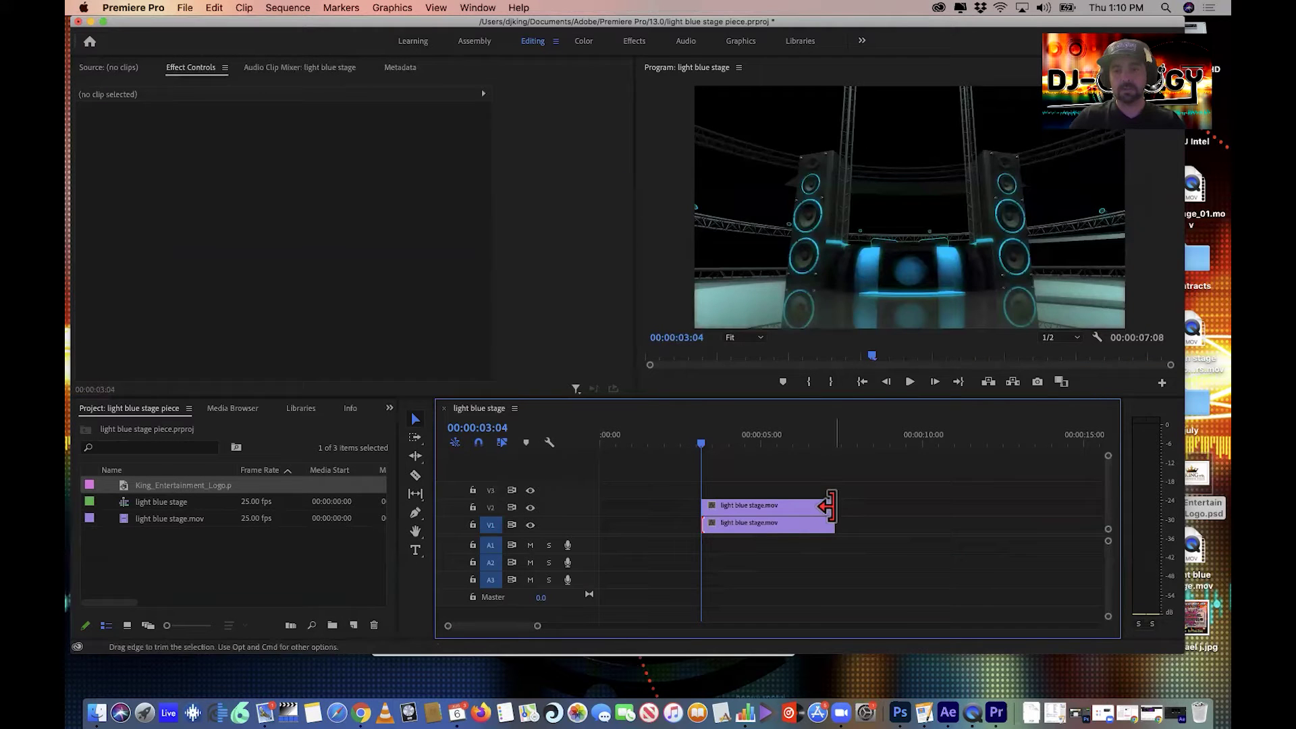
drag(834, 516, 718, 513)
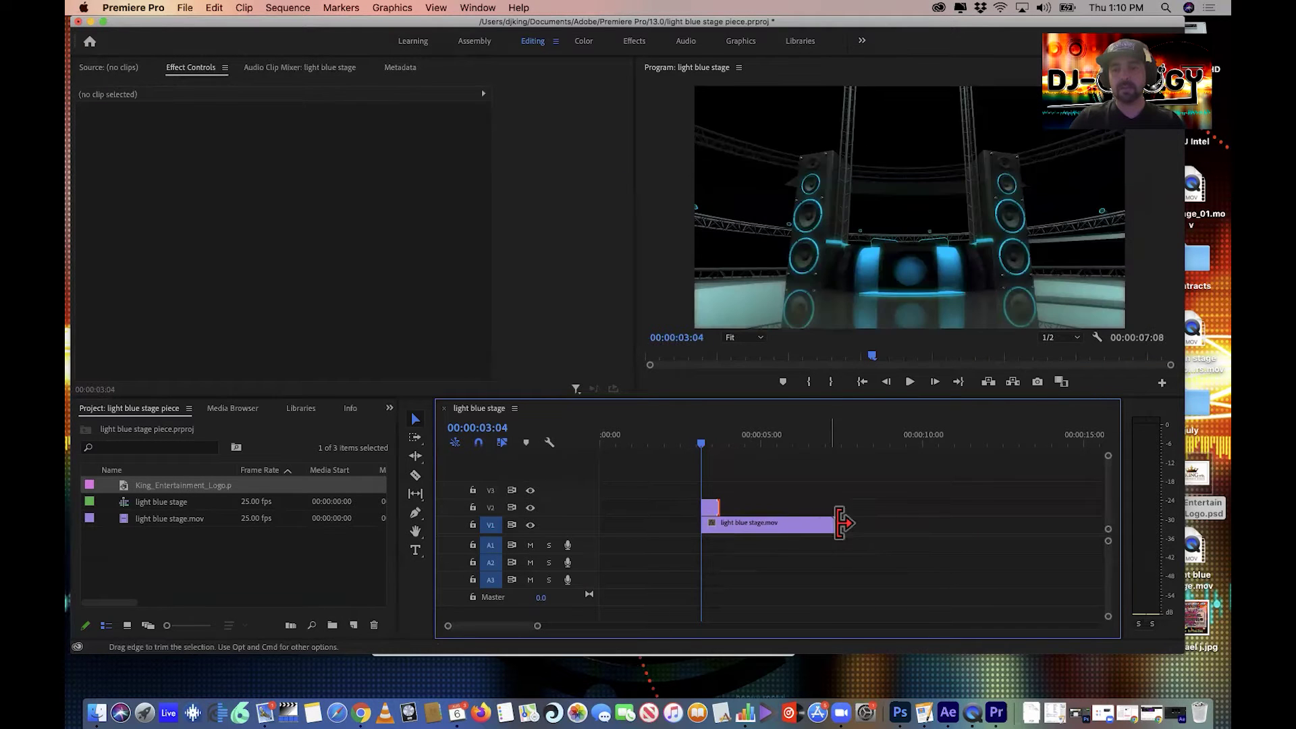
drag(834, 524, 724, 496)
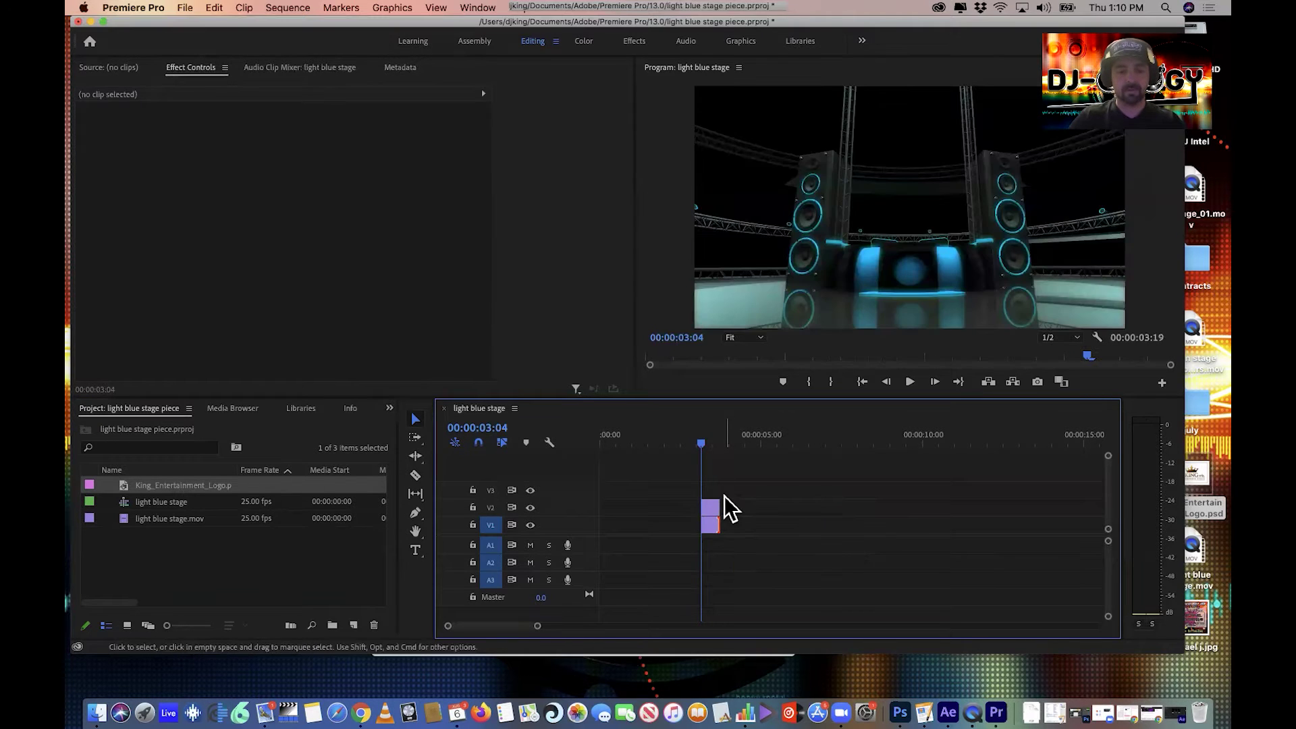
- Zoom in, step one frame past the clips' start, and trim both clips to end there
click(716, 445)
key(equal)
key(equal)
key(equal)
key(equal)
key(minus)
key(minus)
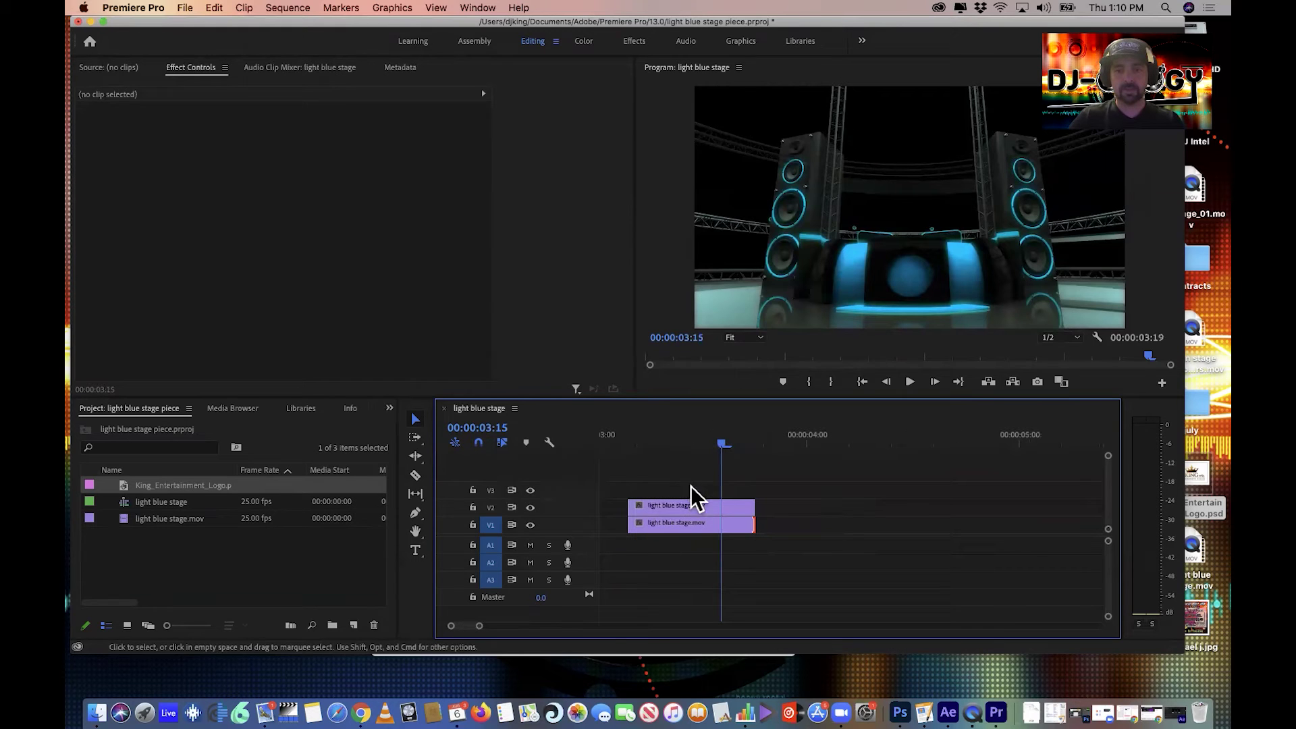
click(669, 445)
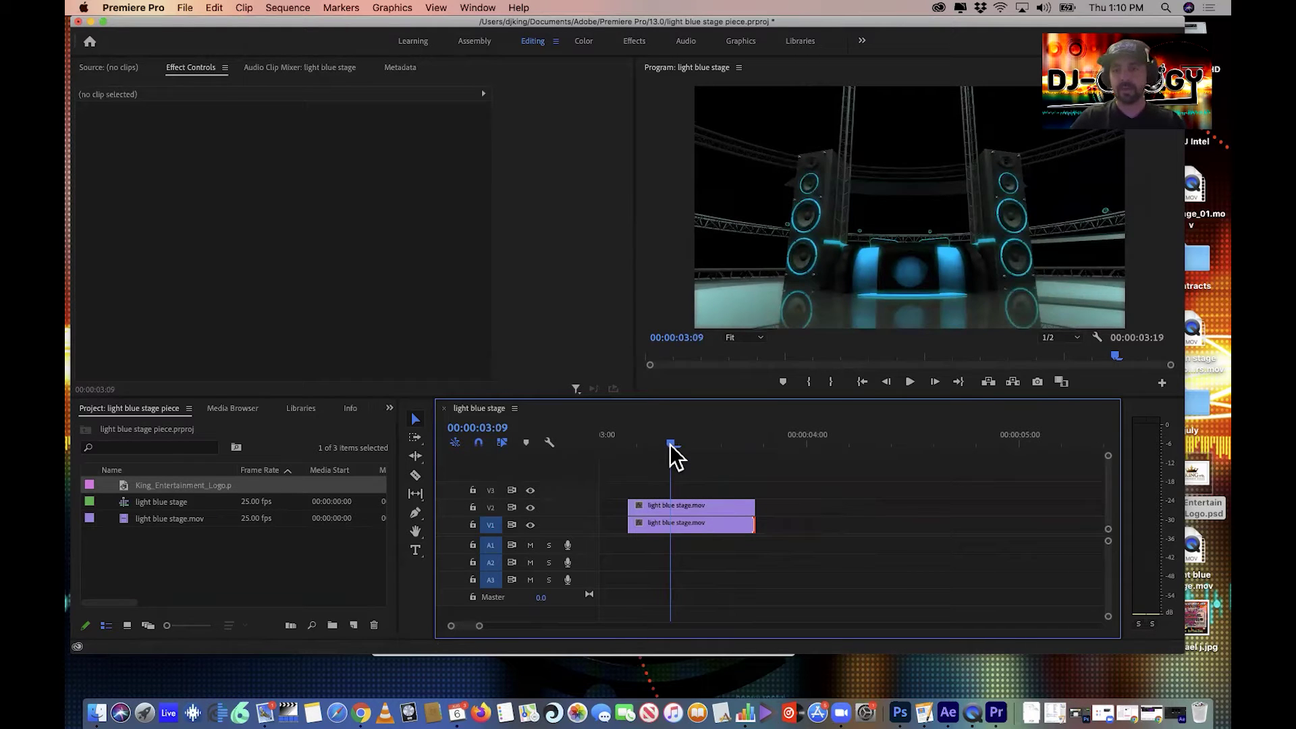
key(Up)
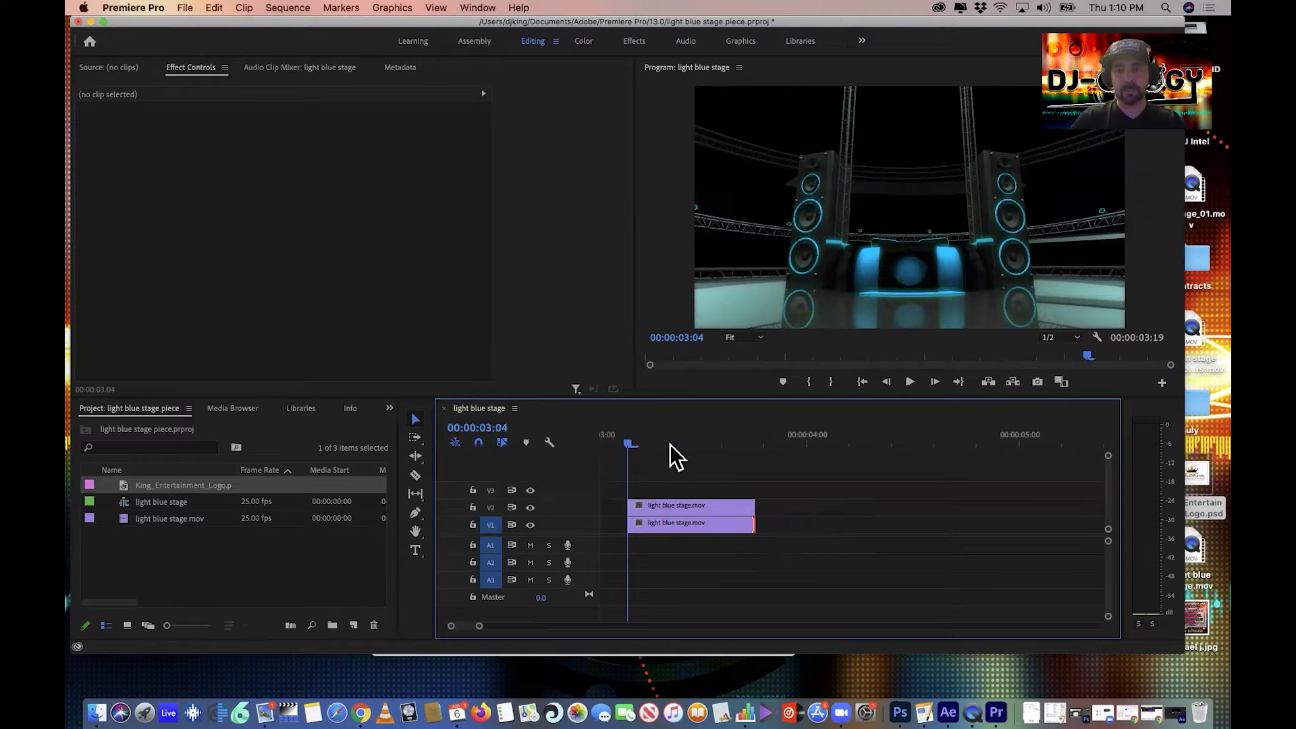
key(Right)
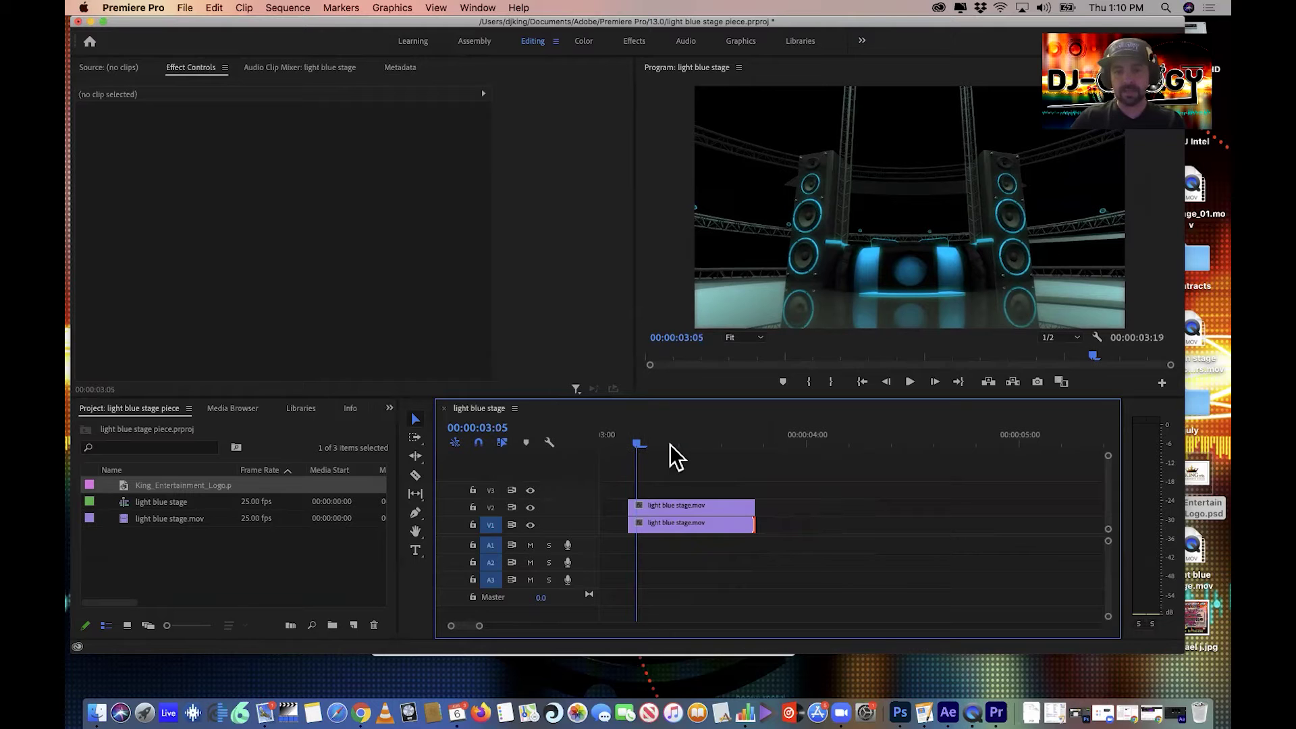
drag(773, 538, 742, 499)
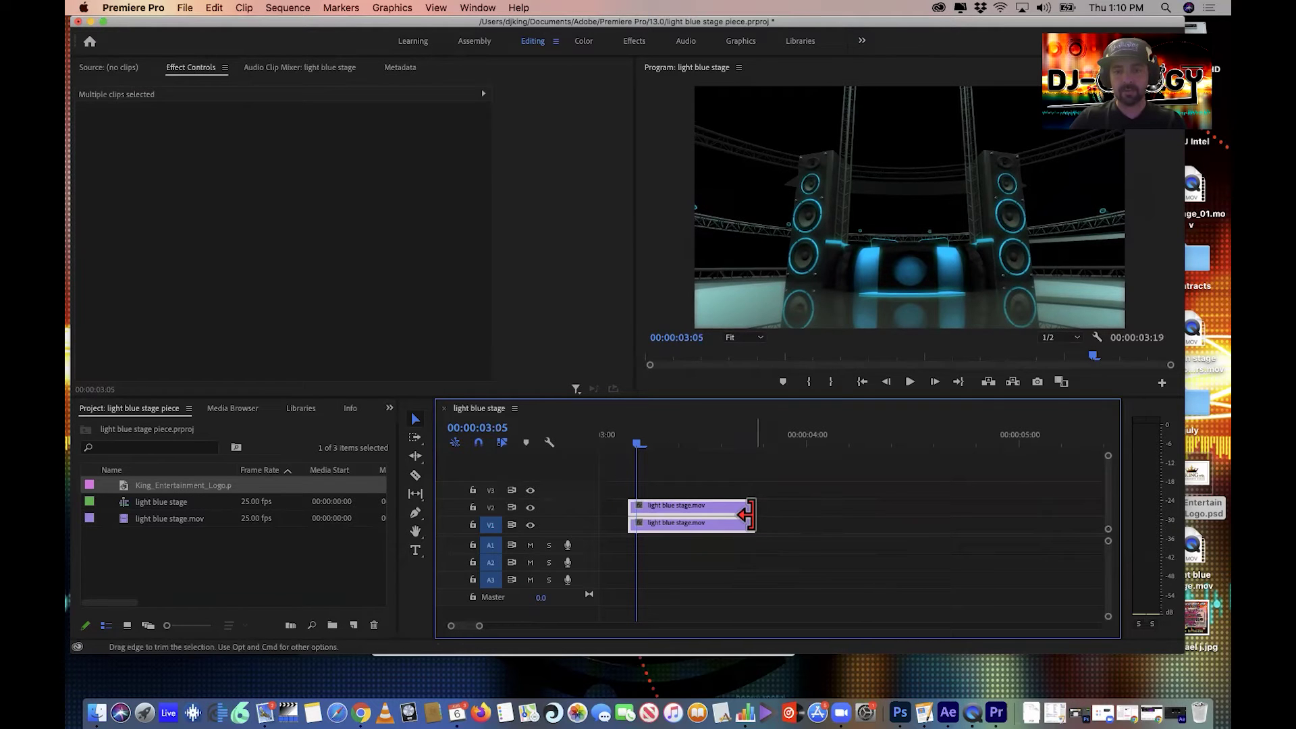
drag(628, 514, 635, 514)
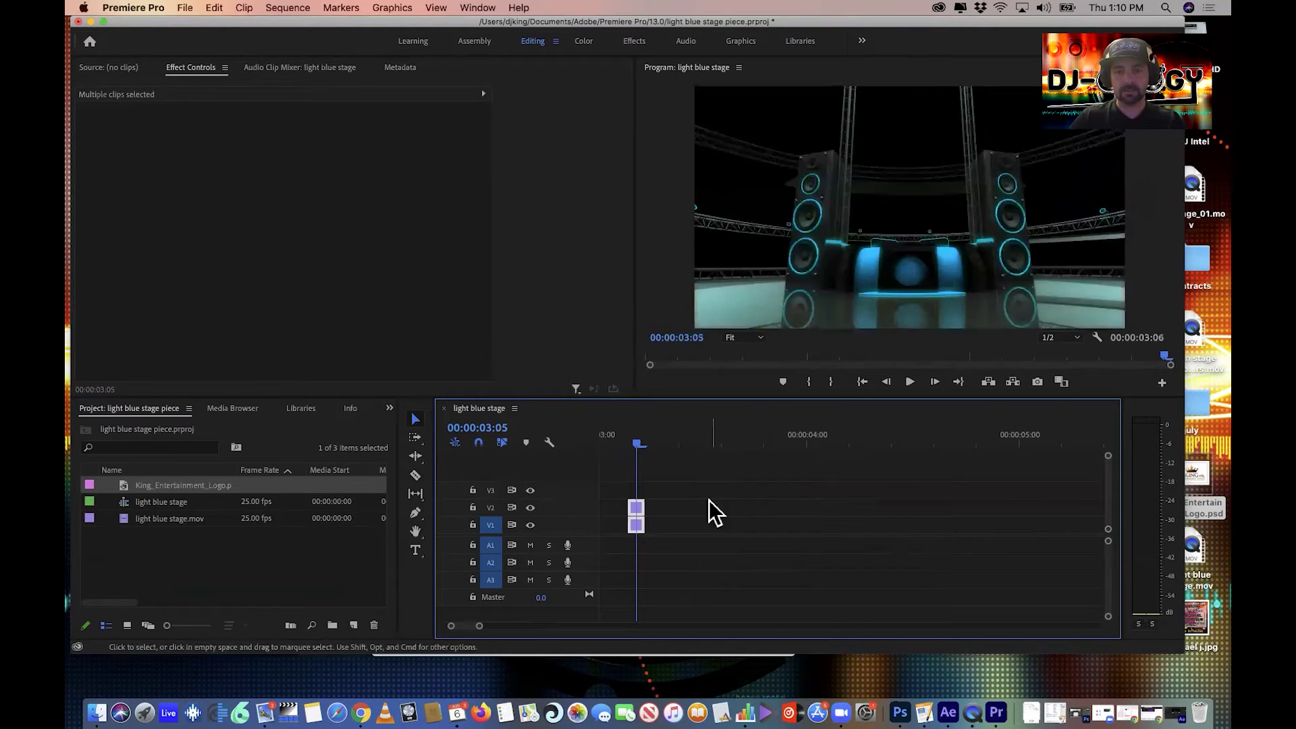
scroll(701, 497, up, 3)
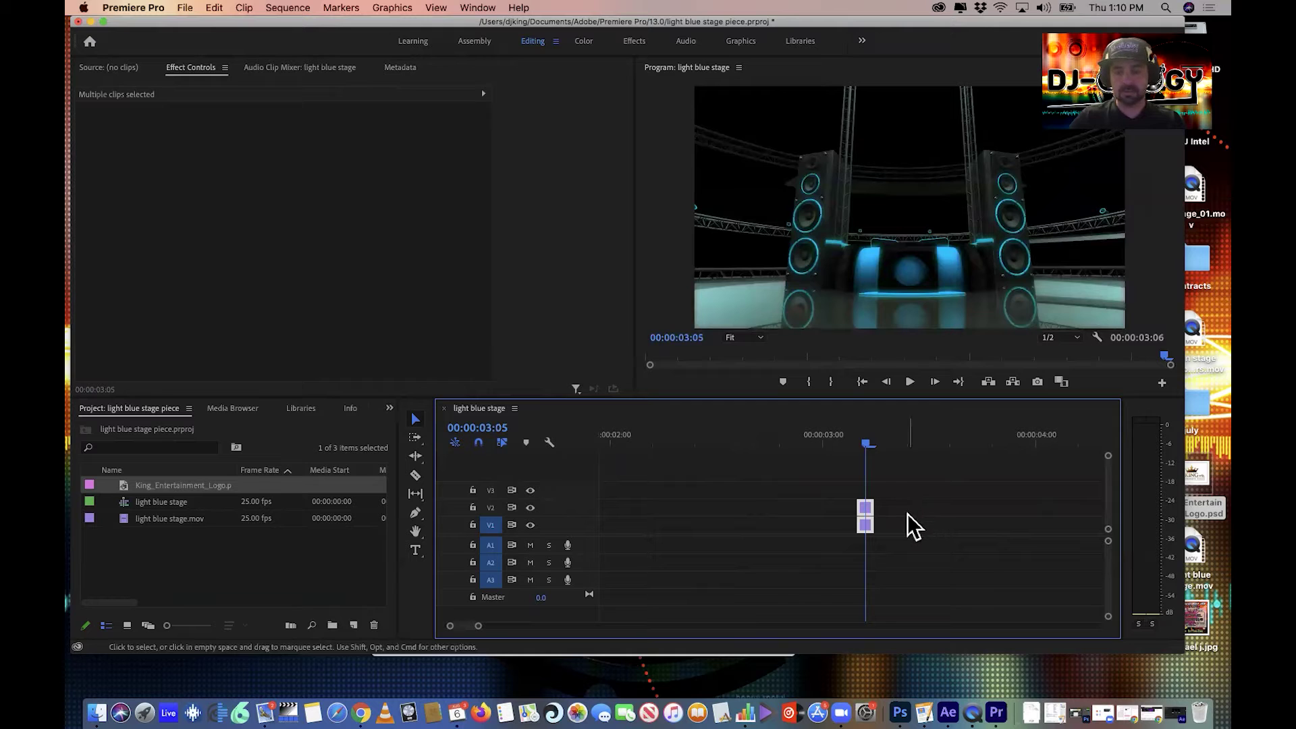
scroll(907, 513, up, 3)
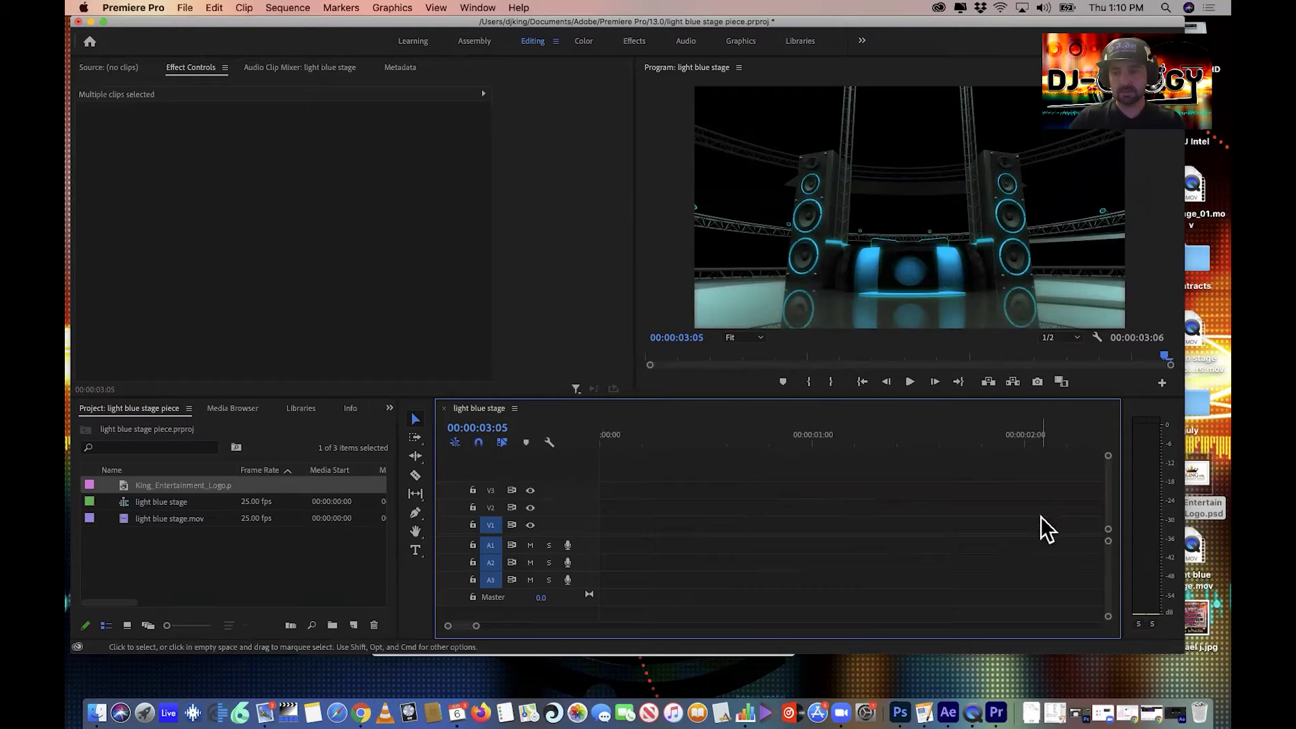
scroll(1036, 513, down, 5)
drag(735, 512, 763, 492)
- Zoom further and confirm both clips are a single frame at 00:00:03:04
click(730, 513)
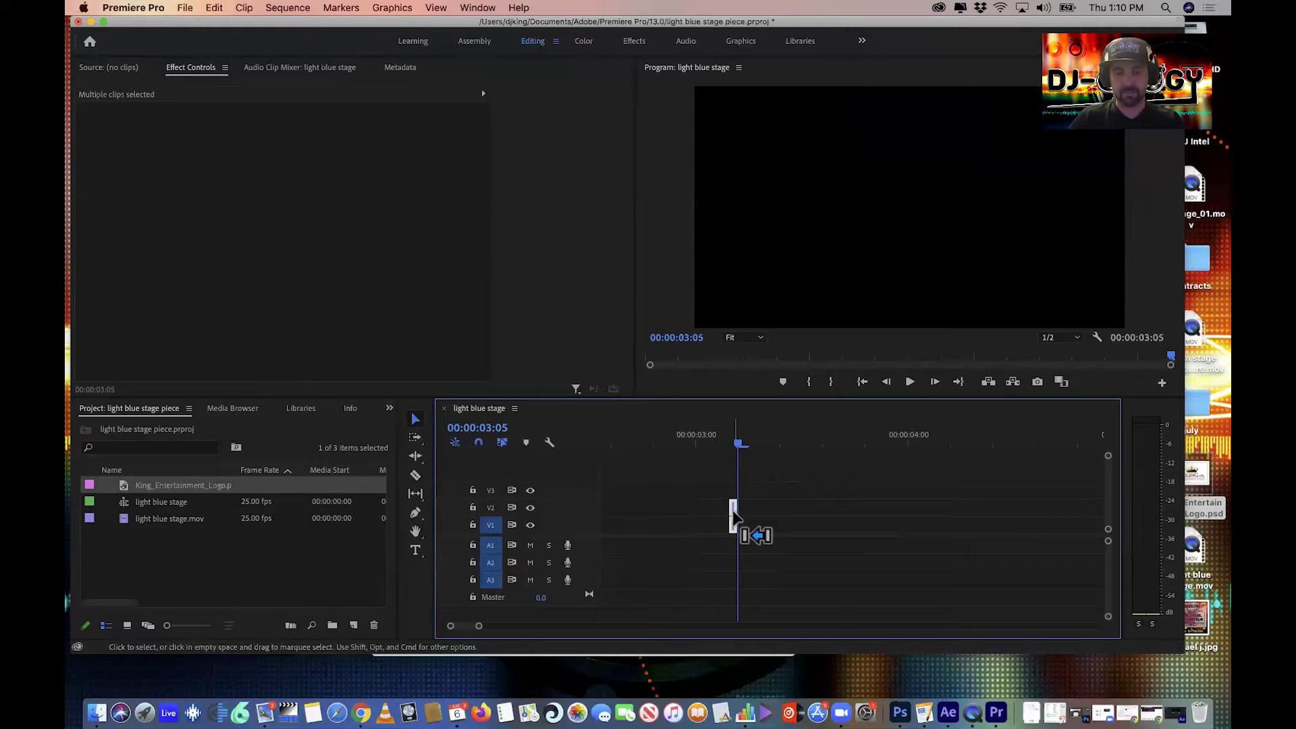
scroll(776, 519, up, 3)
key(=)
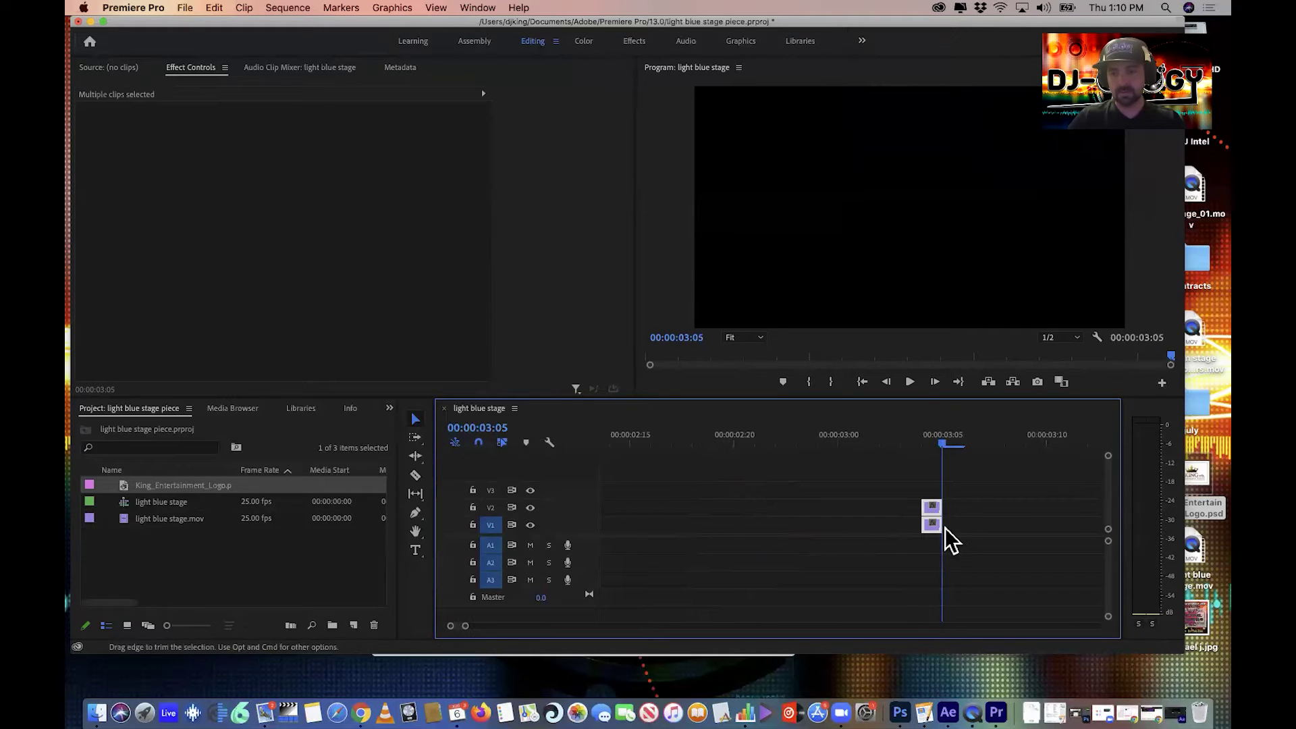
click(928, 442)
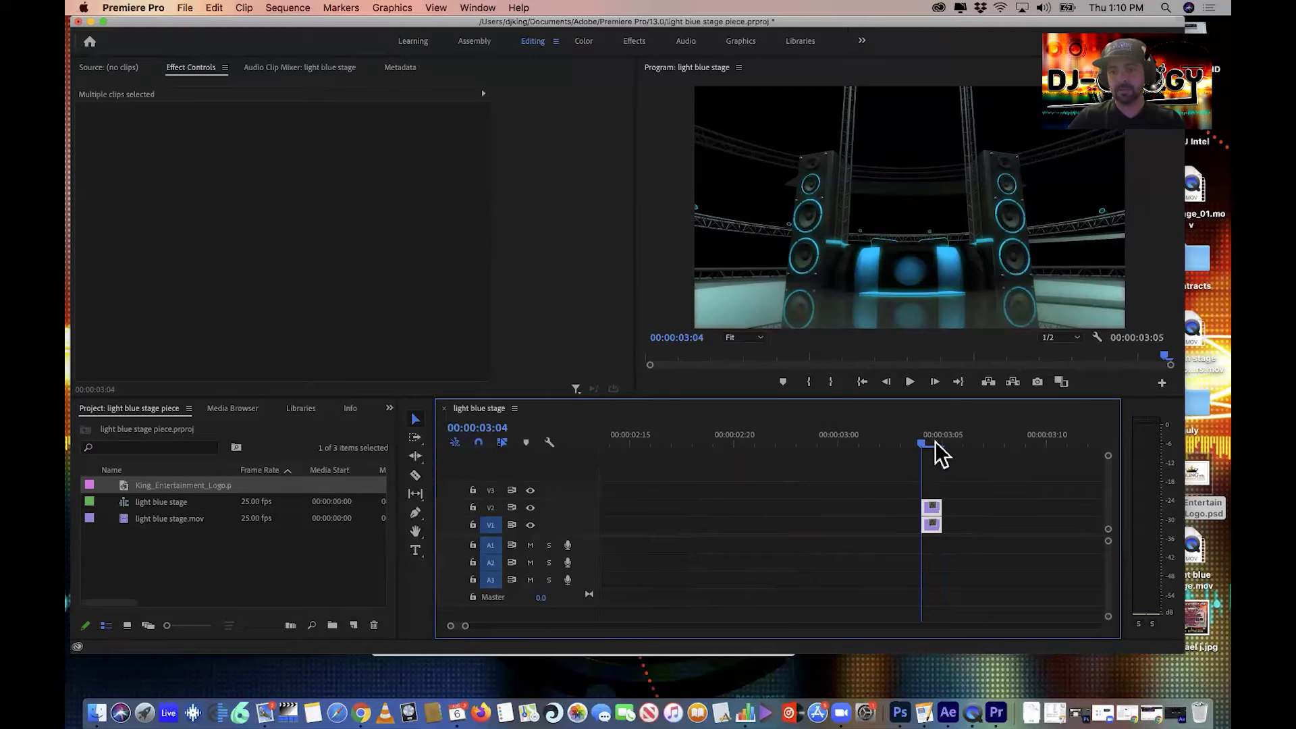
click(934, 443)
key(Left)
scroll(941, 461, up, 3)
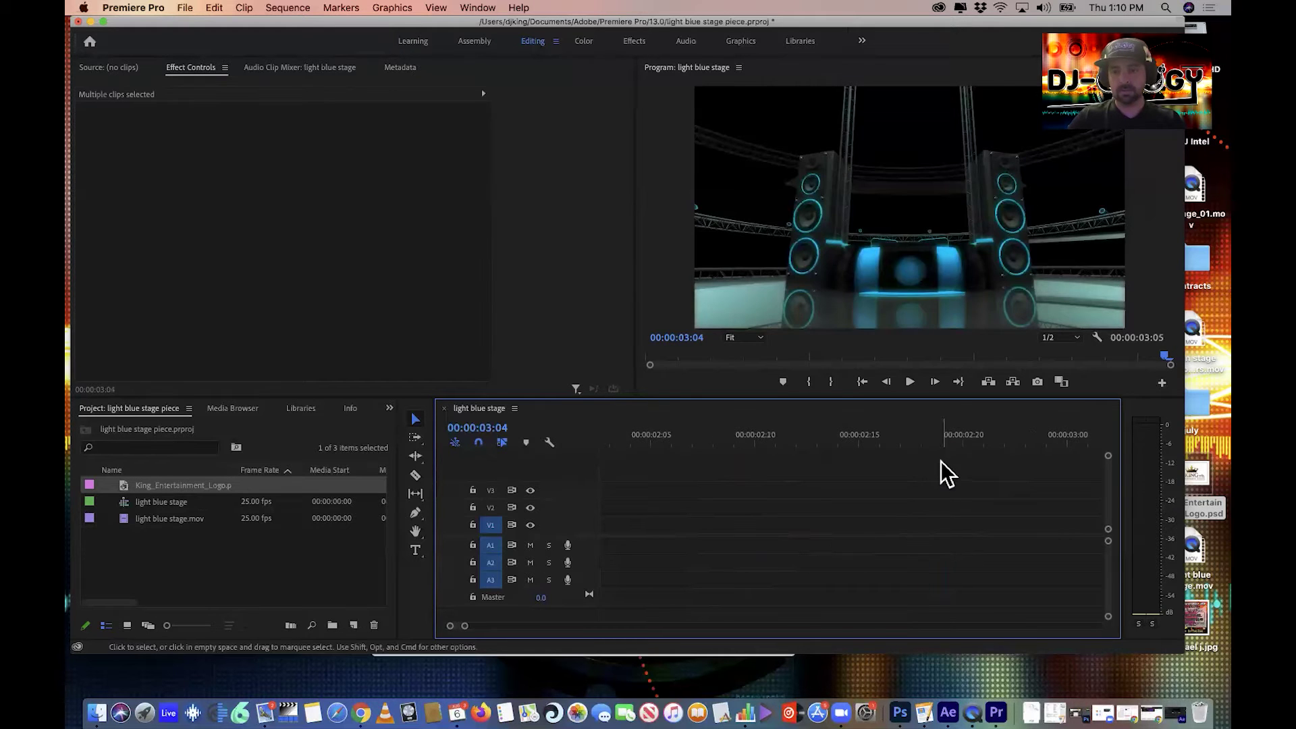
scroll(942, 467, down, 3)
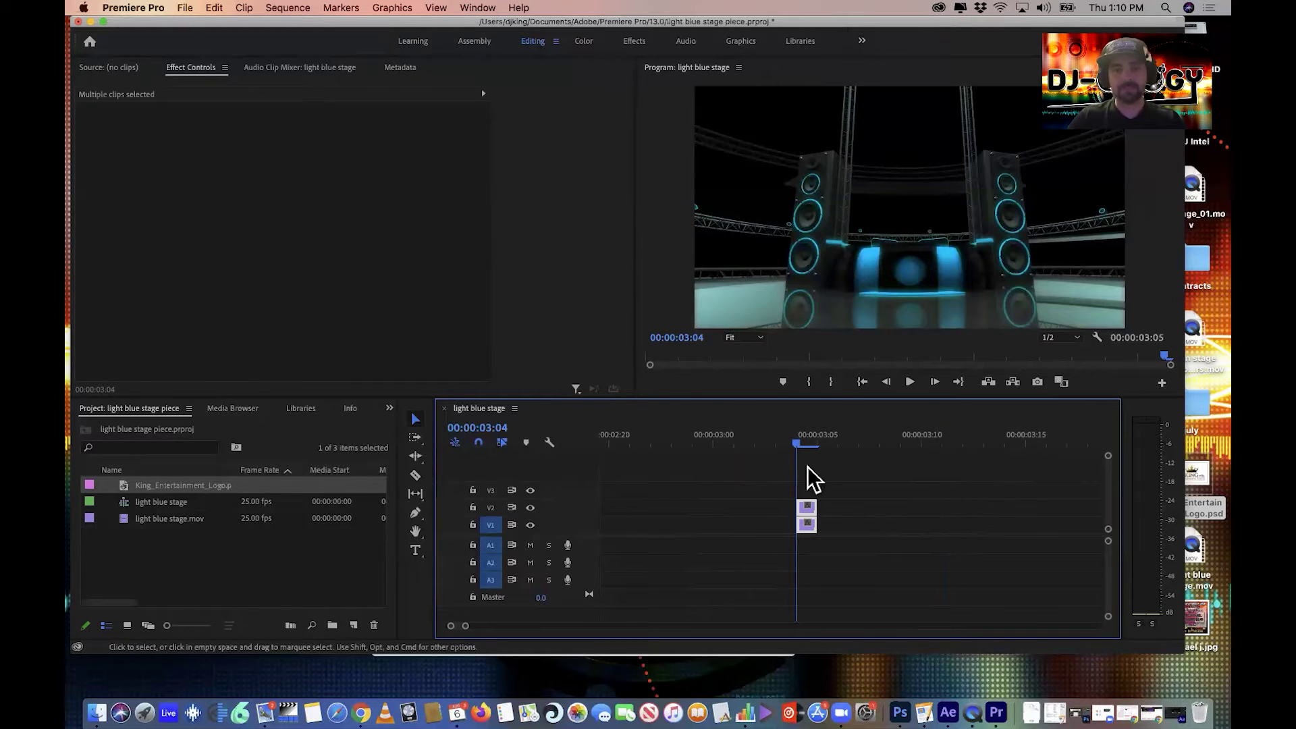
- Hide the V1 stage copy, select the light blue stage.mov clip, and switch to the Effects workspace
click(530, 525)
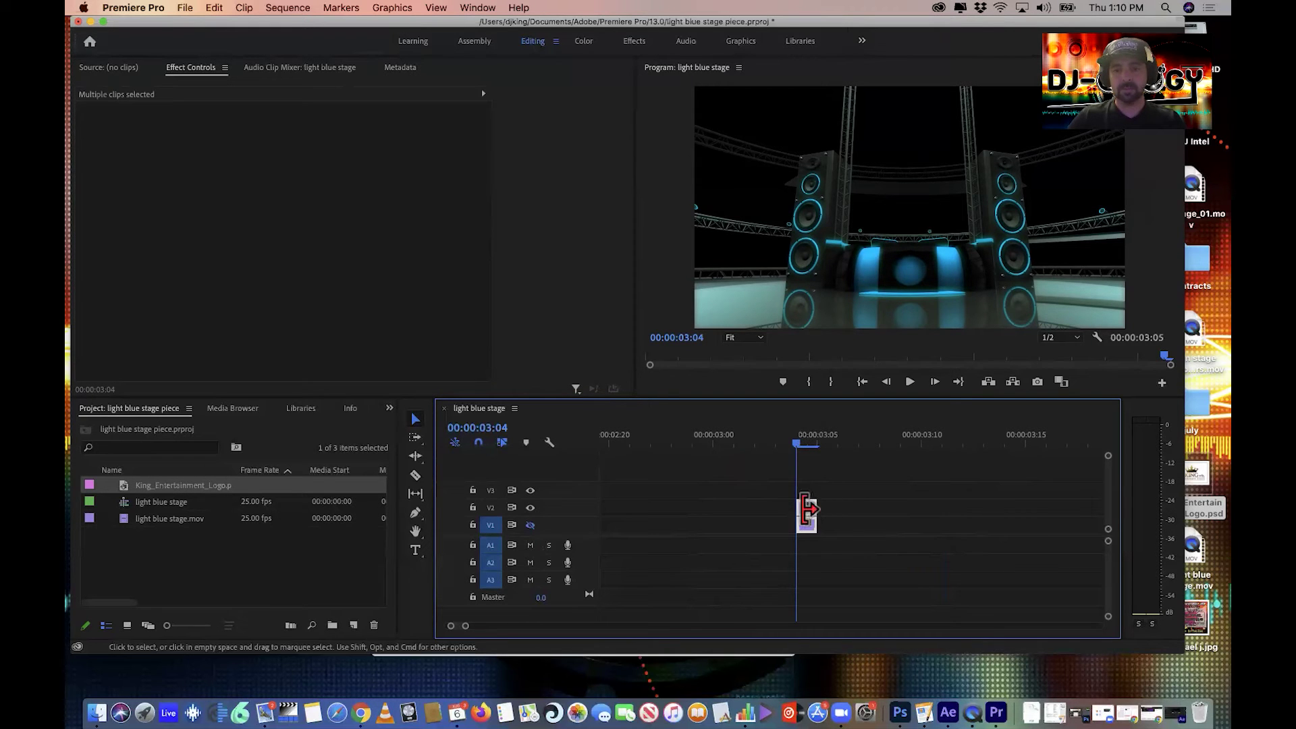
click(807, 506)
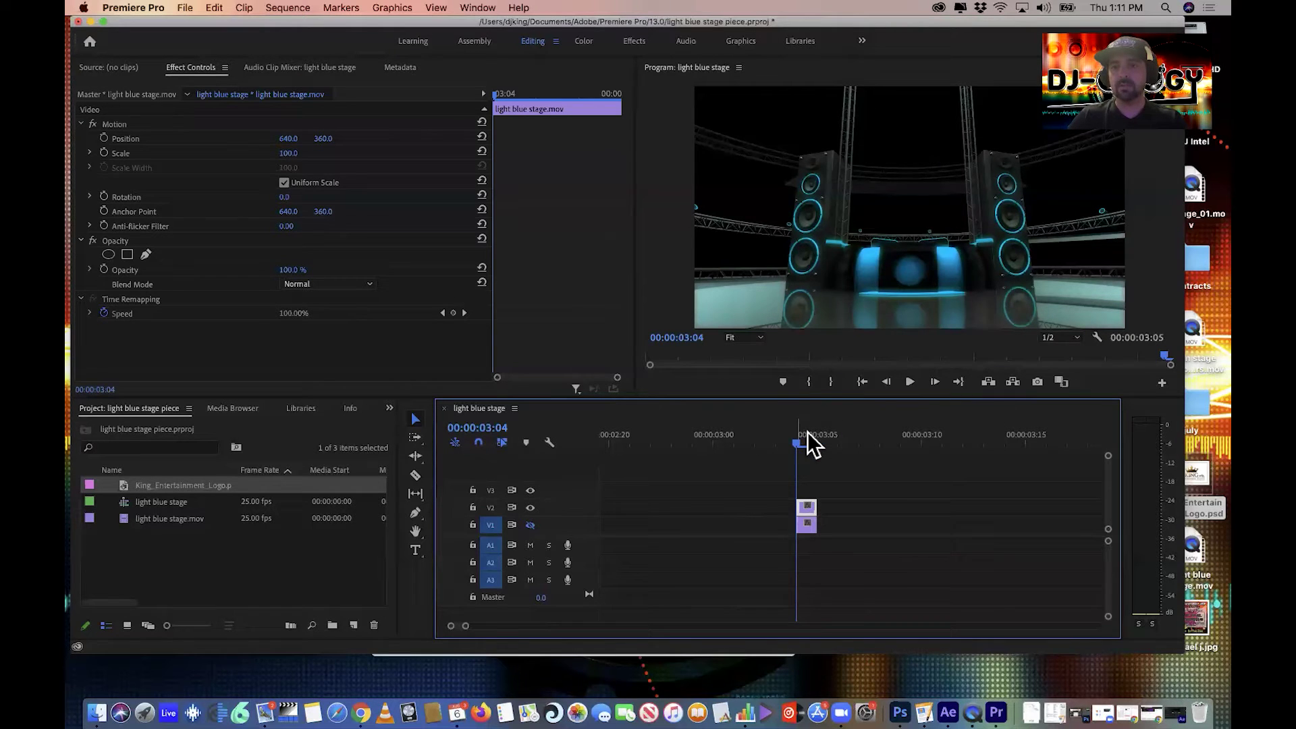
drag(807, 433, 800, 429)
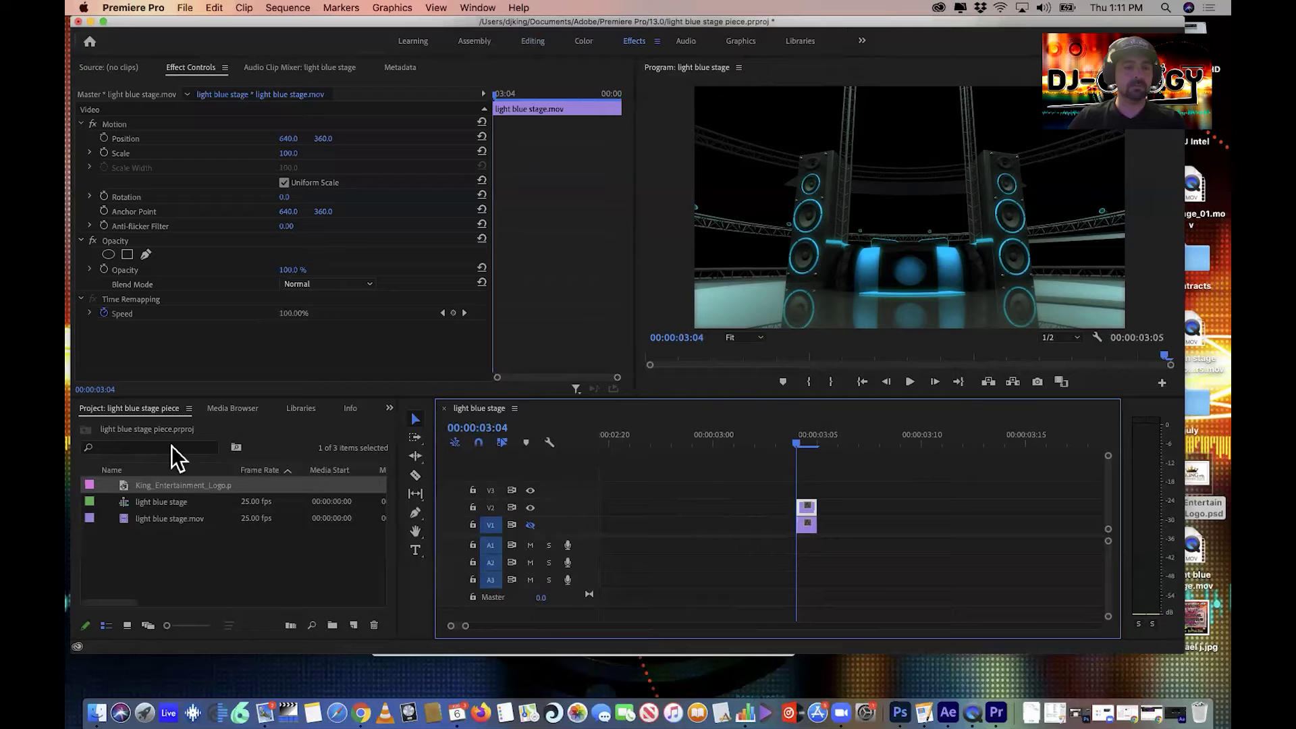
key(alt+shift+0)
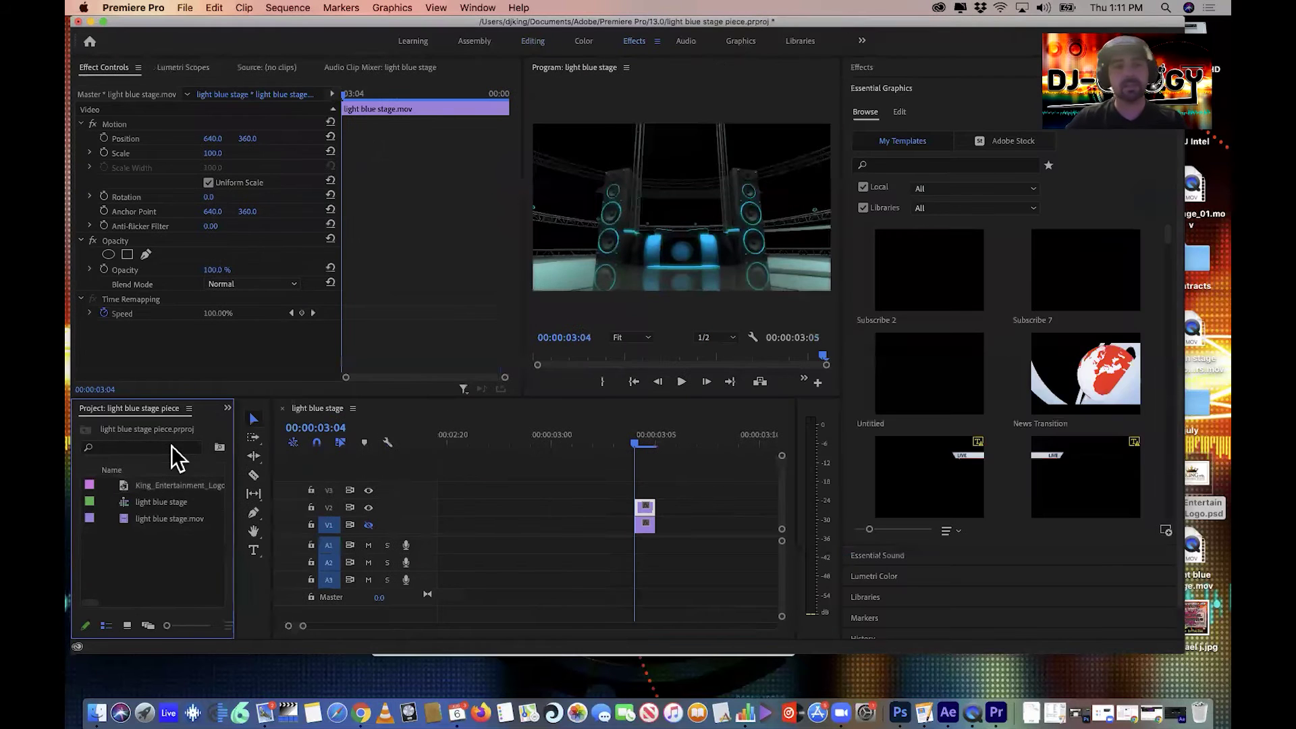
click(172, 447)
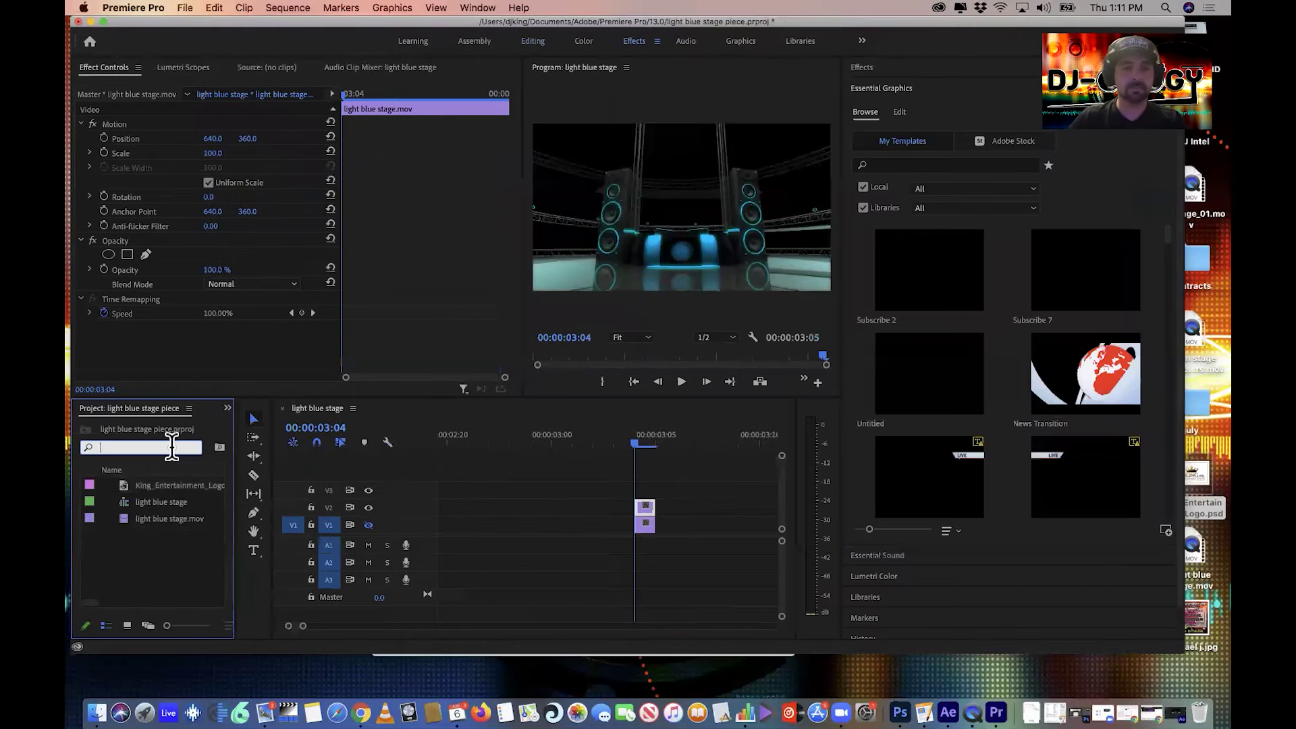
- Apply the Crop effect to the light blue stage.mov clip
click(903, 68)
click(891, 86)
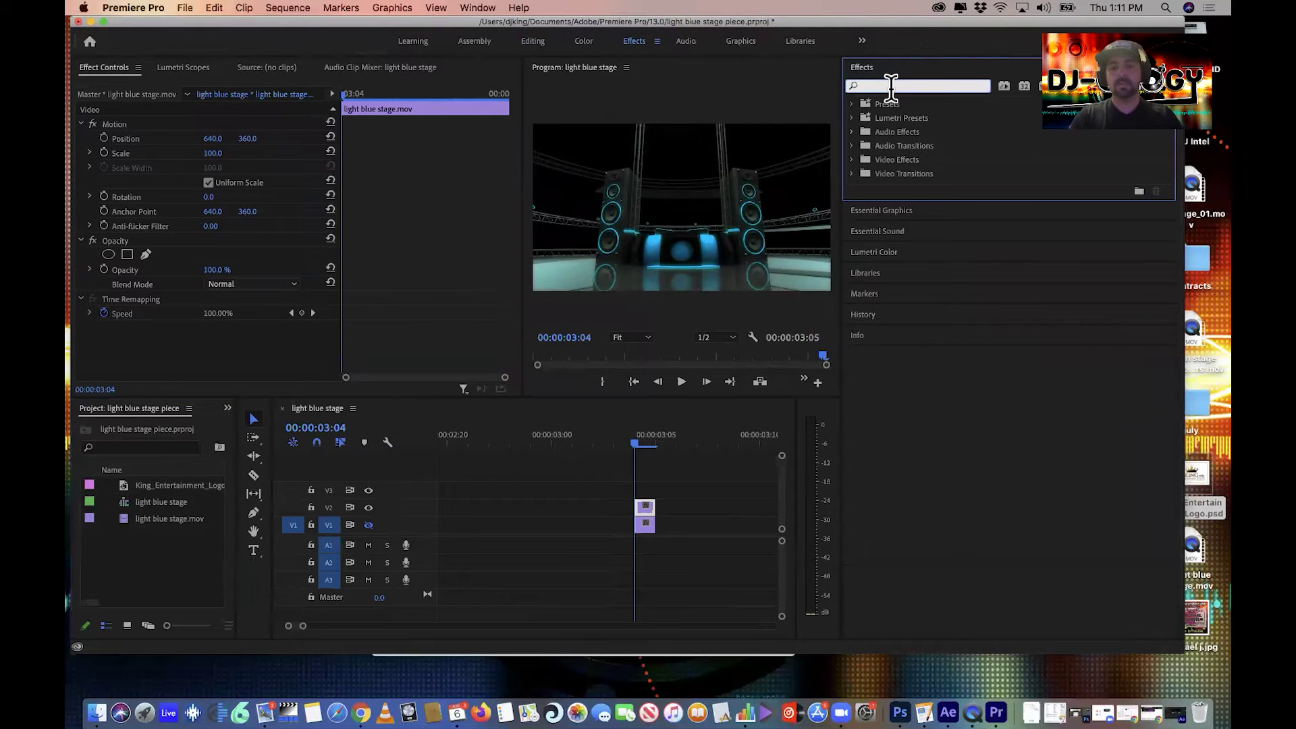
text(crop)
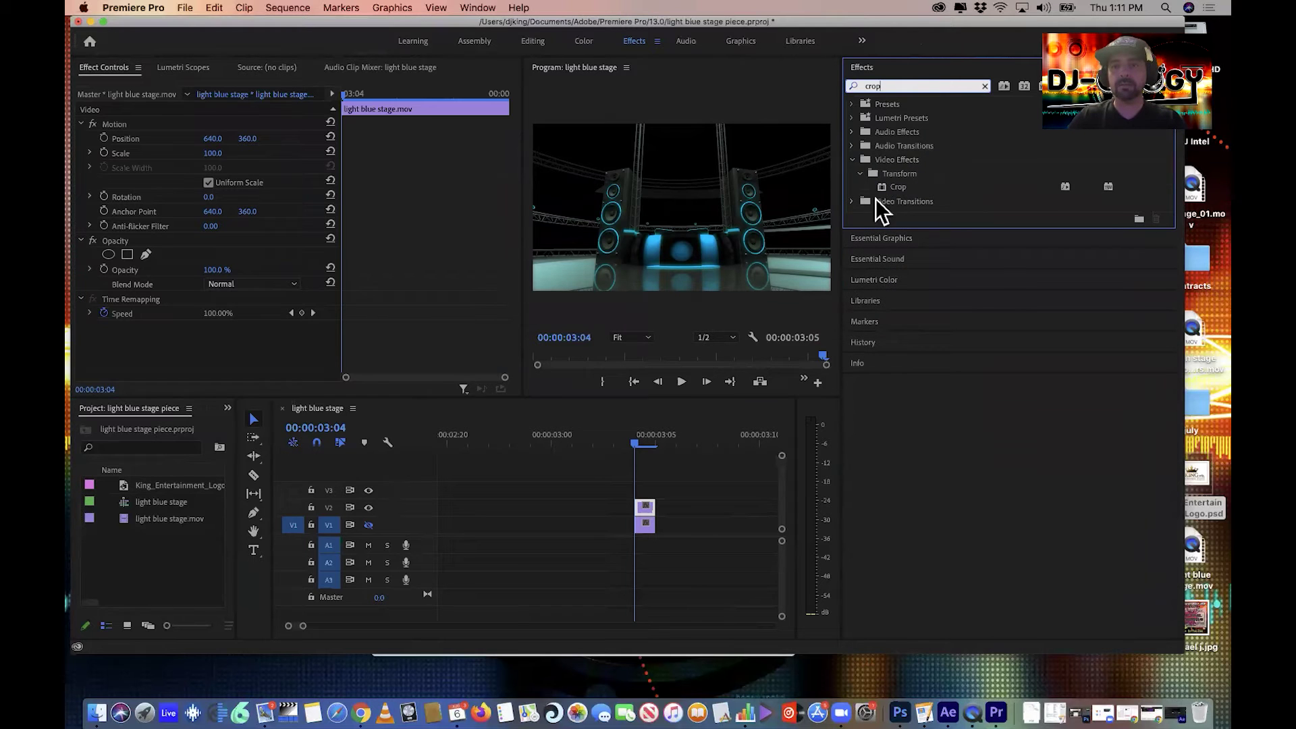
drag(897, 191, 645, 514)
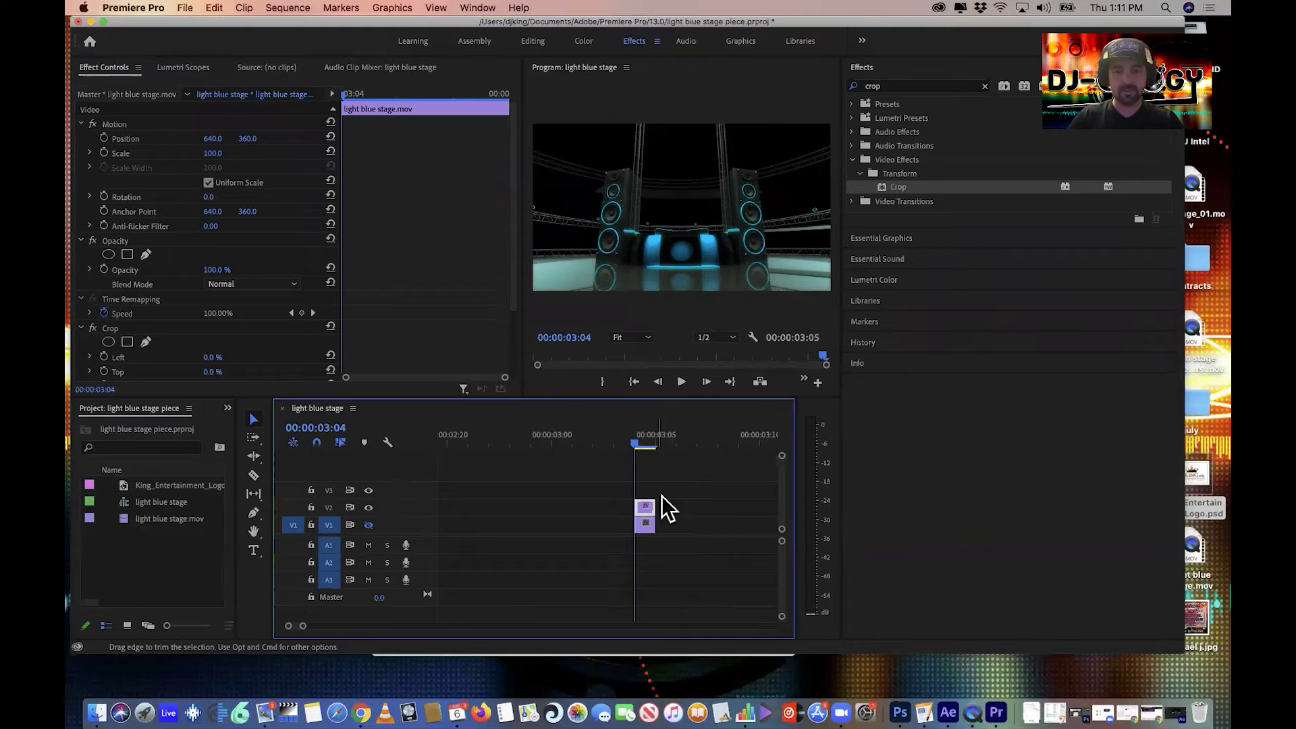
scroll(669, 507, left, 5)
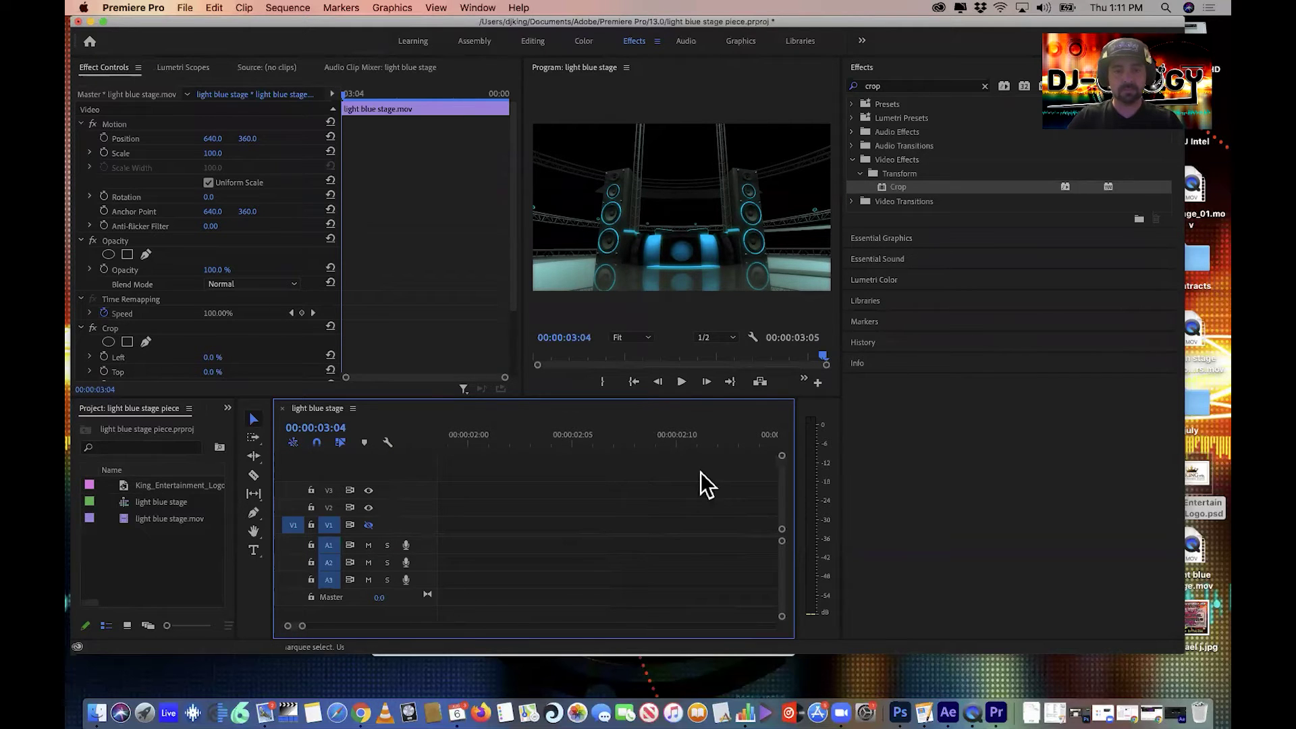
- Zoom out the timeline and jump to the sequence end to show the 03:04 stage clips
drag(303, 624, 381, 626)
key(Home)
key(End)
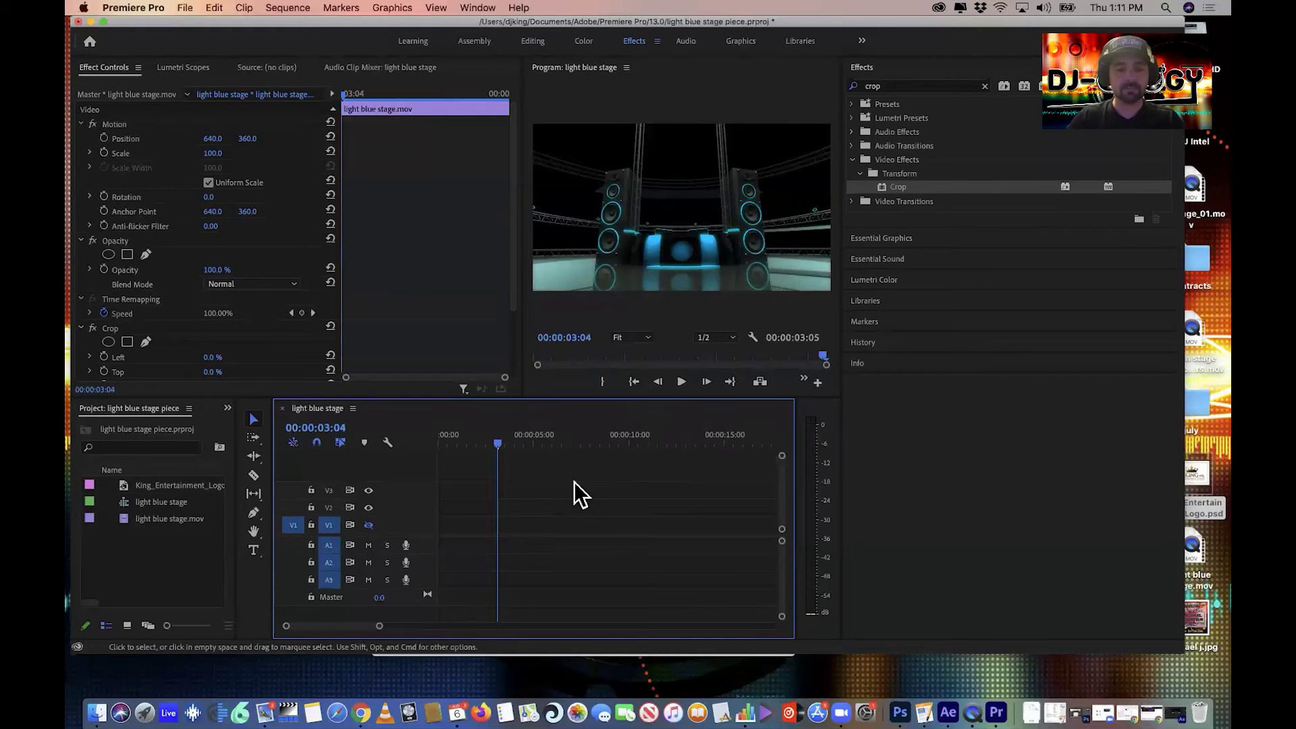
scroll(581, 487, up, 10)
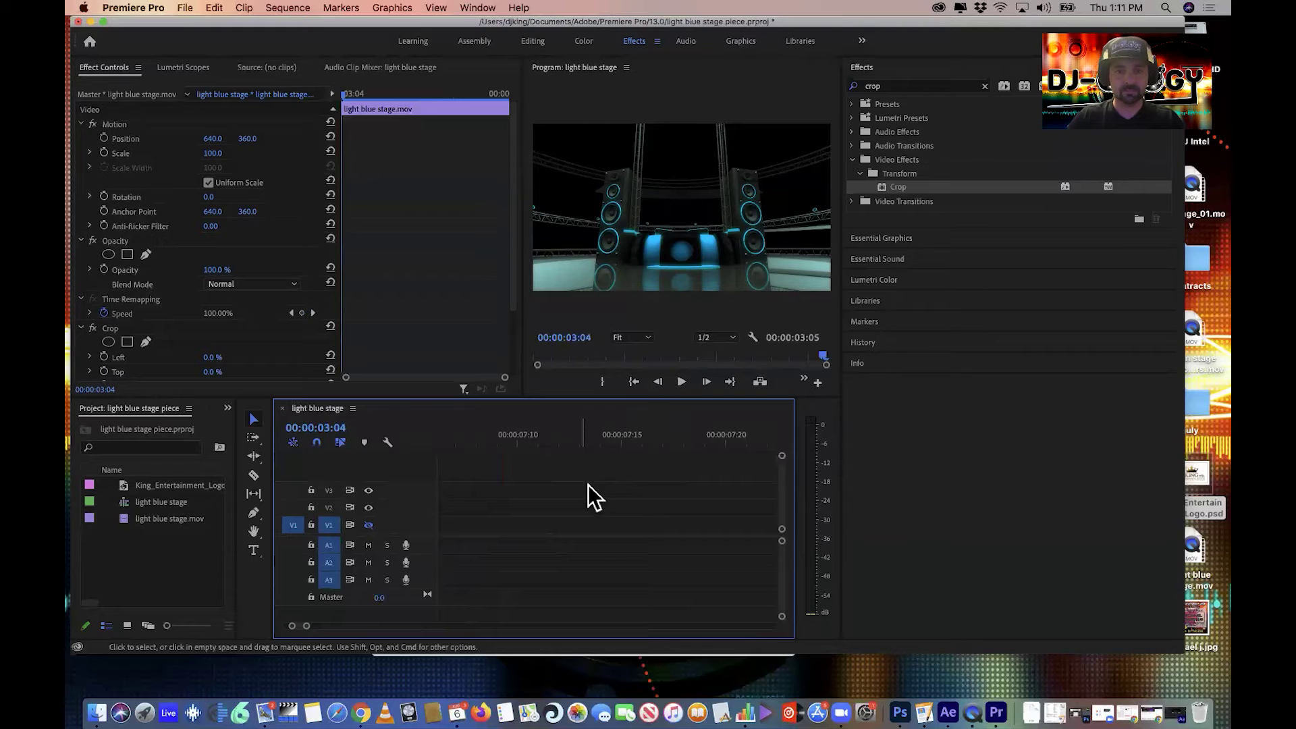
key(Home)
key(End)
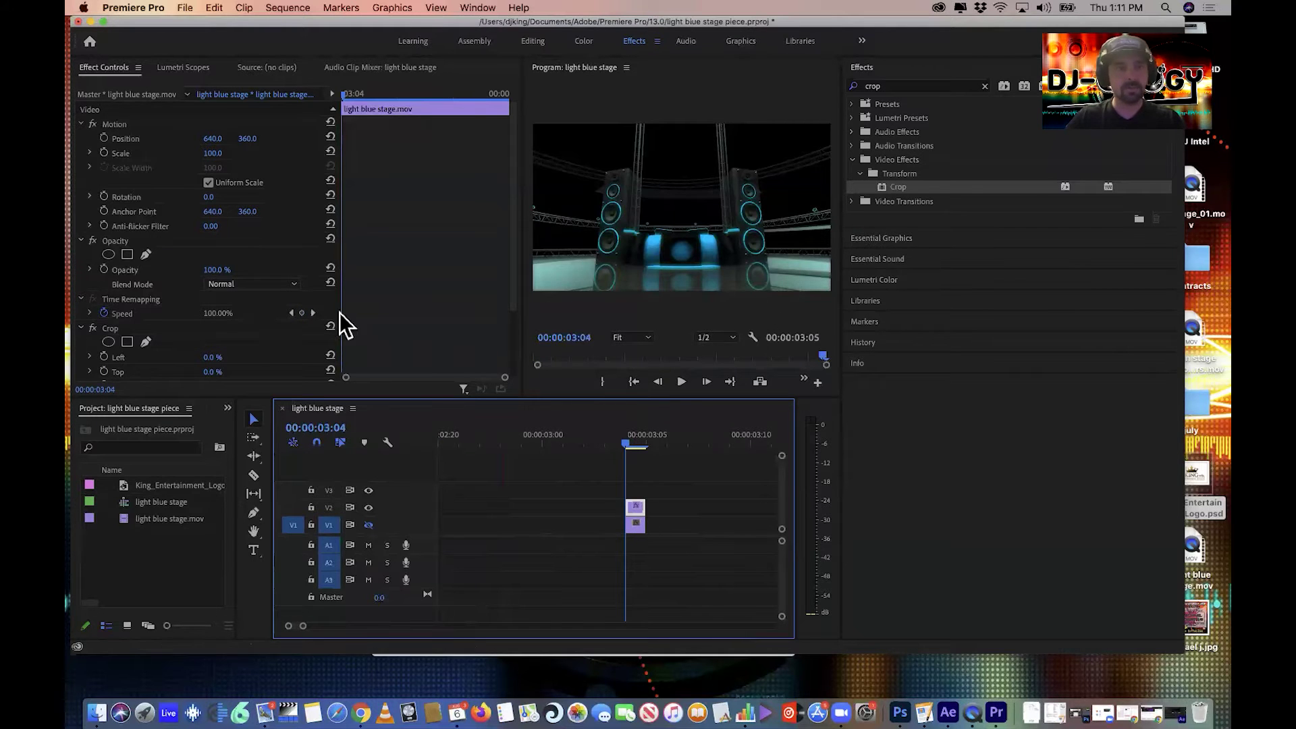
scroll(216, 253, down, 3)
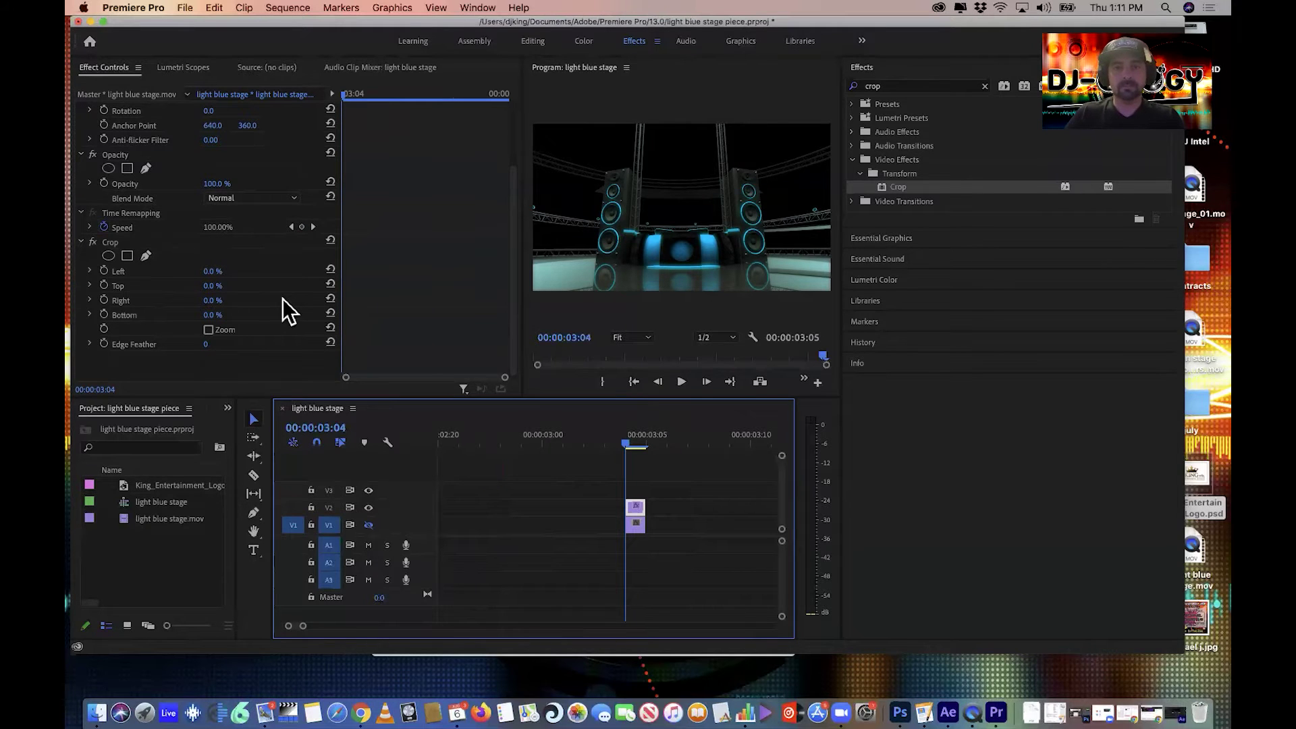
- Try a 38% bottom crop on the stage clip, then reset Crop Bottom to 0%
click(212, 314)
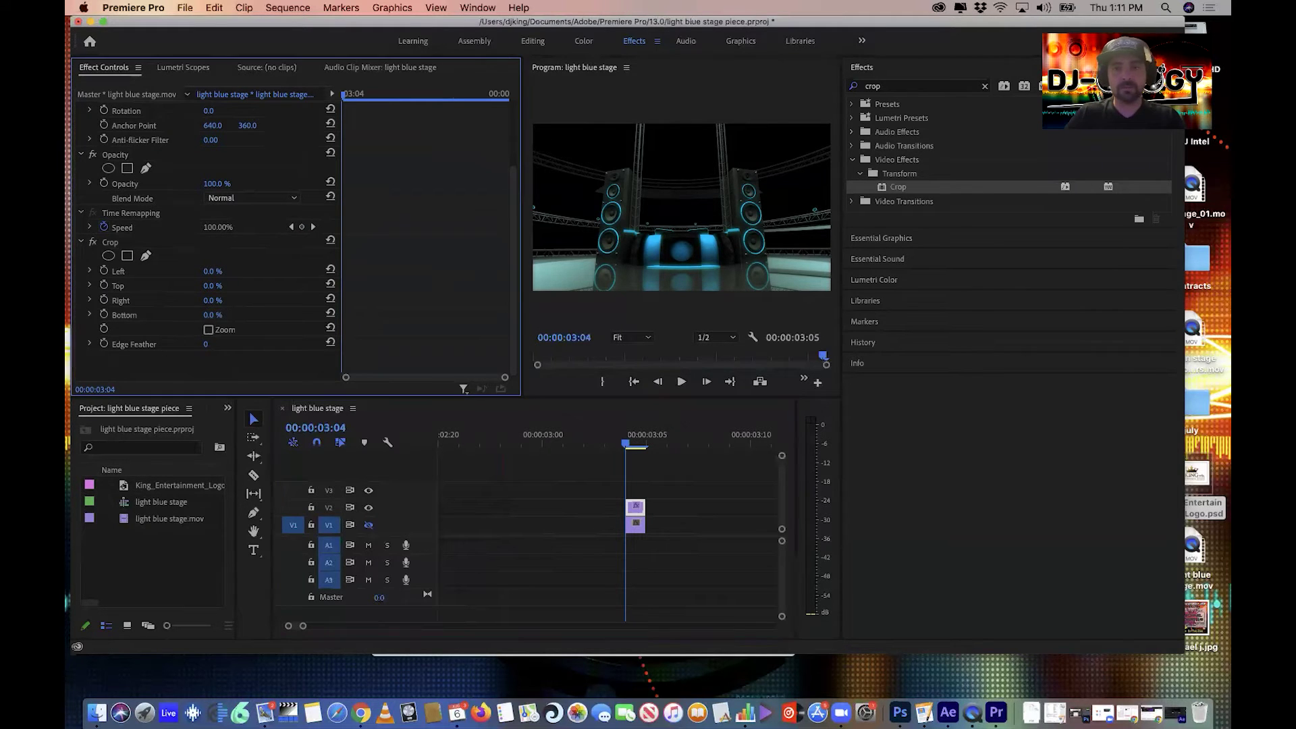
drag(213, 314, 264, 314)
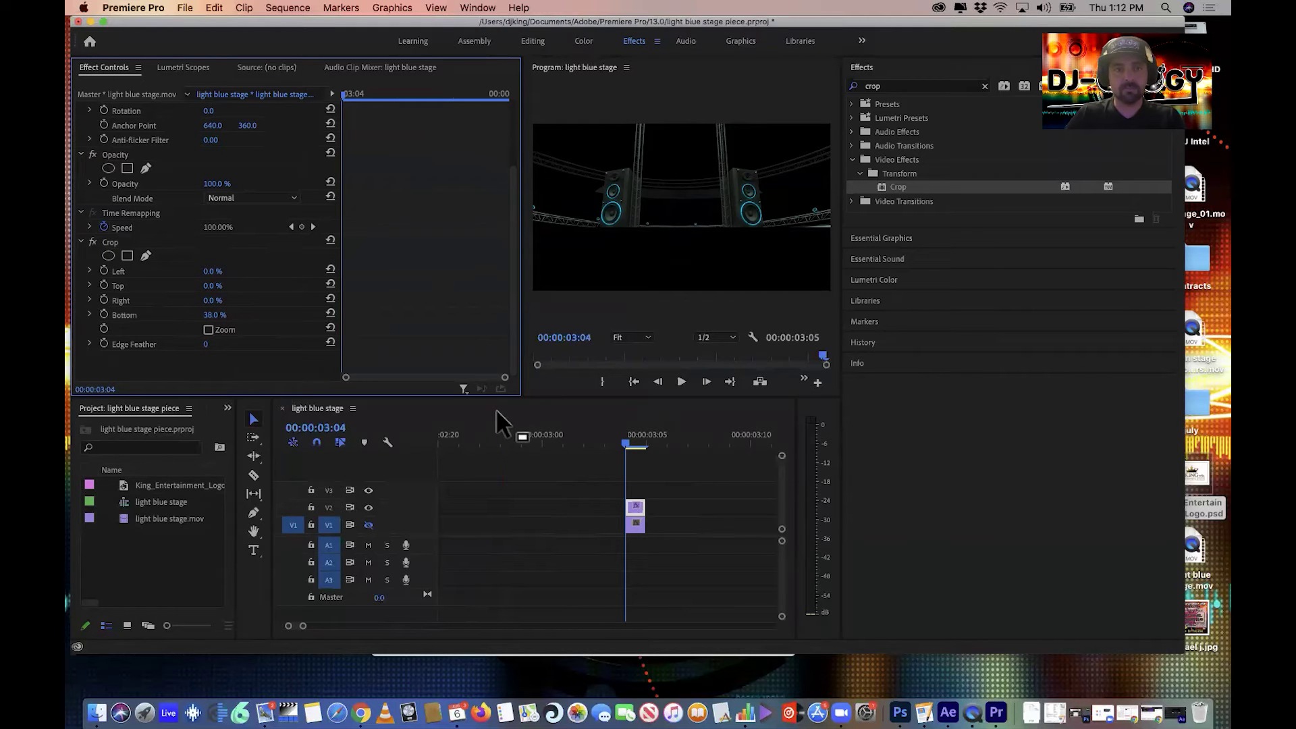
click(210, 315)
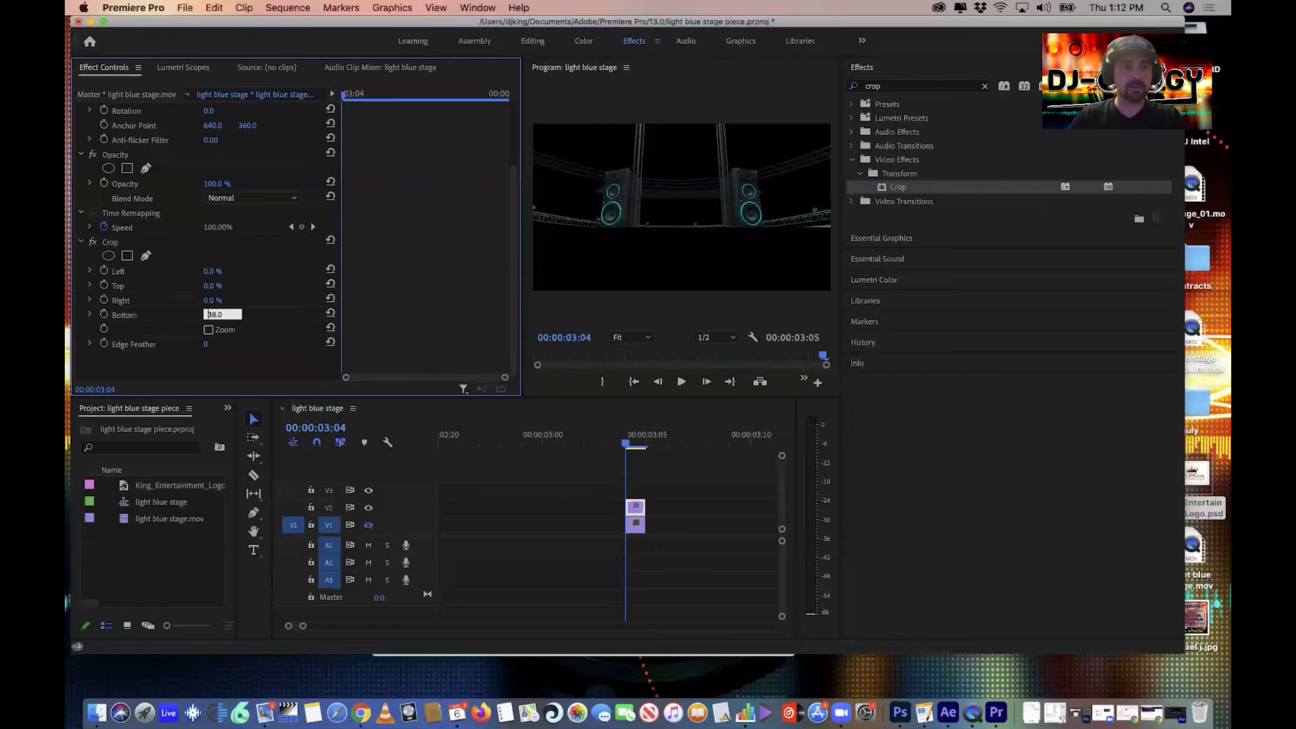
key(Return)
click(211, 301)
key(Return)
click(215, 314)
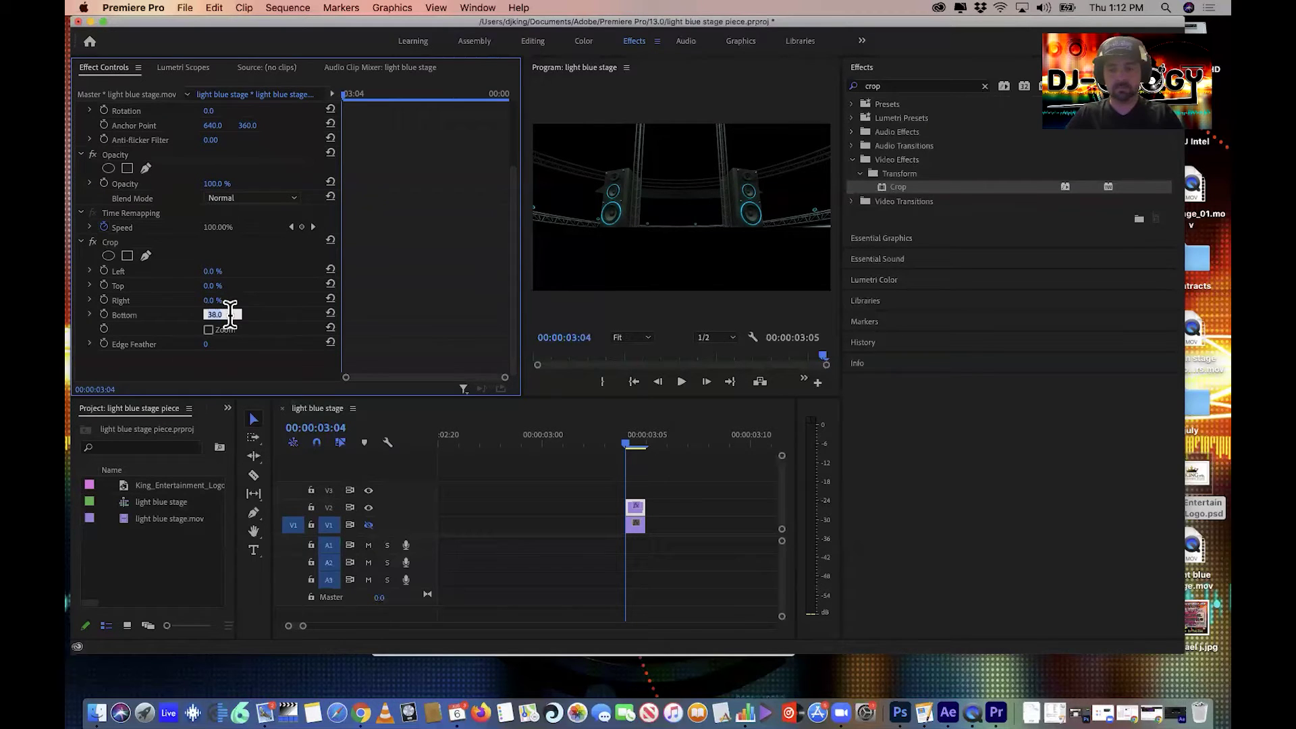
text(0)
key(Return)
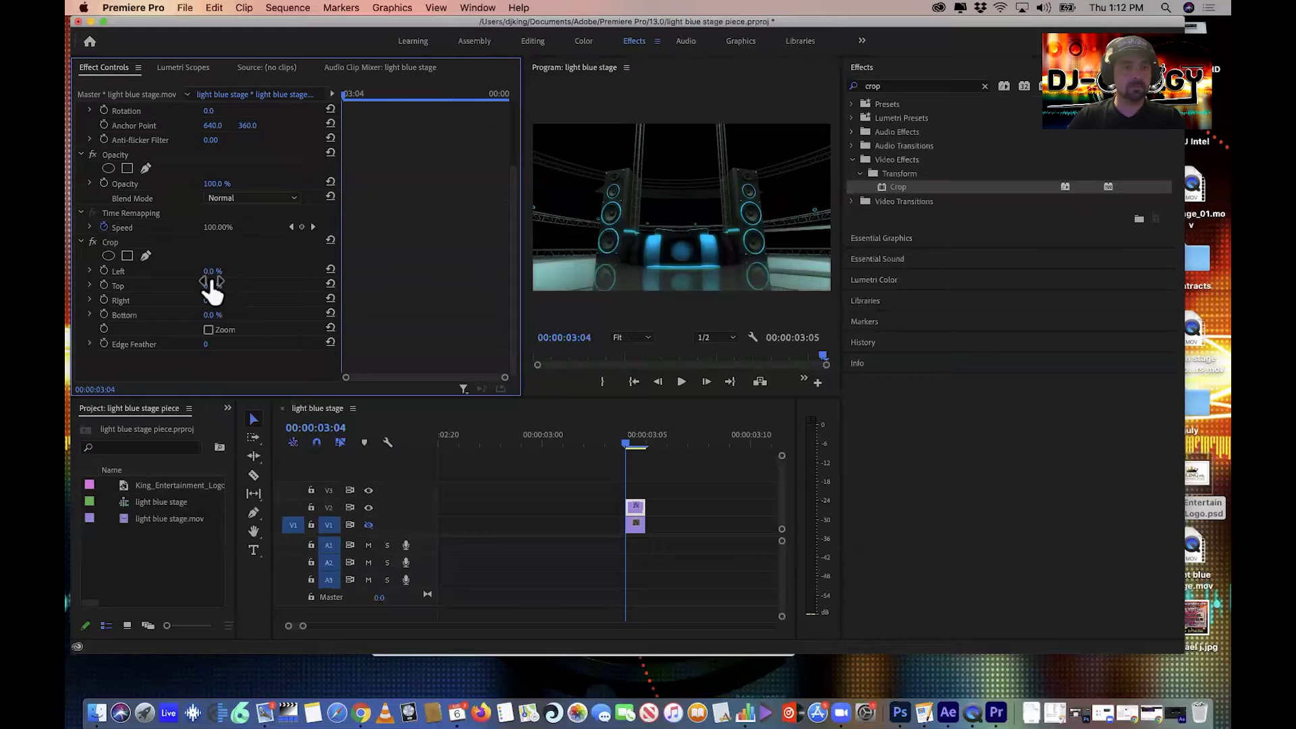
- Set Crop Top to 67% so only the lit lower stage strip remains
mouse_move(211, 286)
mouse_down()
mouse_move(256, 285)
mouse_move(223, 294)
mouse_up()
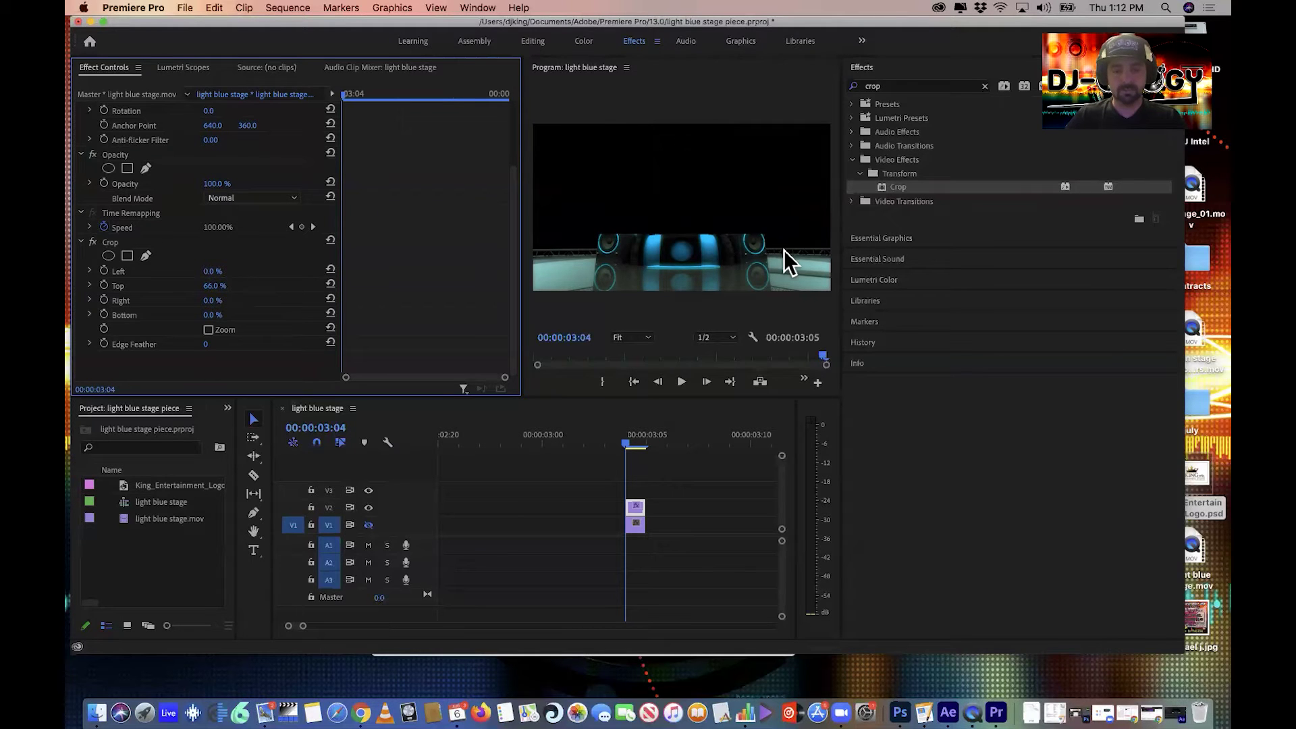
key(Right)
key(Left)
key(Left)
key(Left)
key(Left)
key(Right)
key(Right)
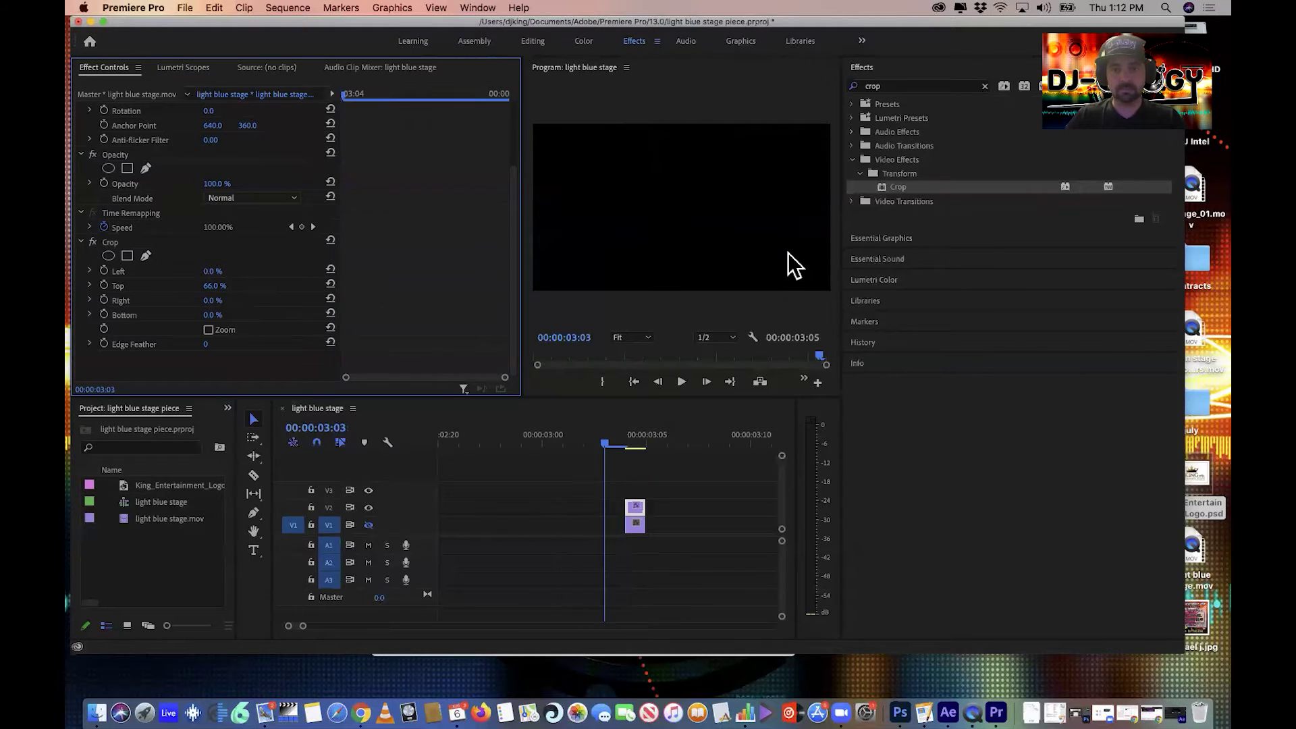
key(Right)
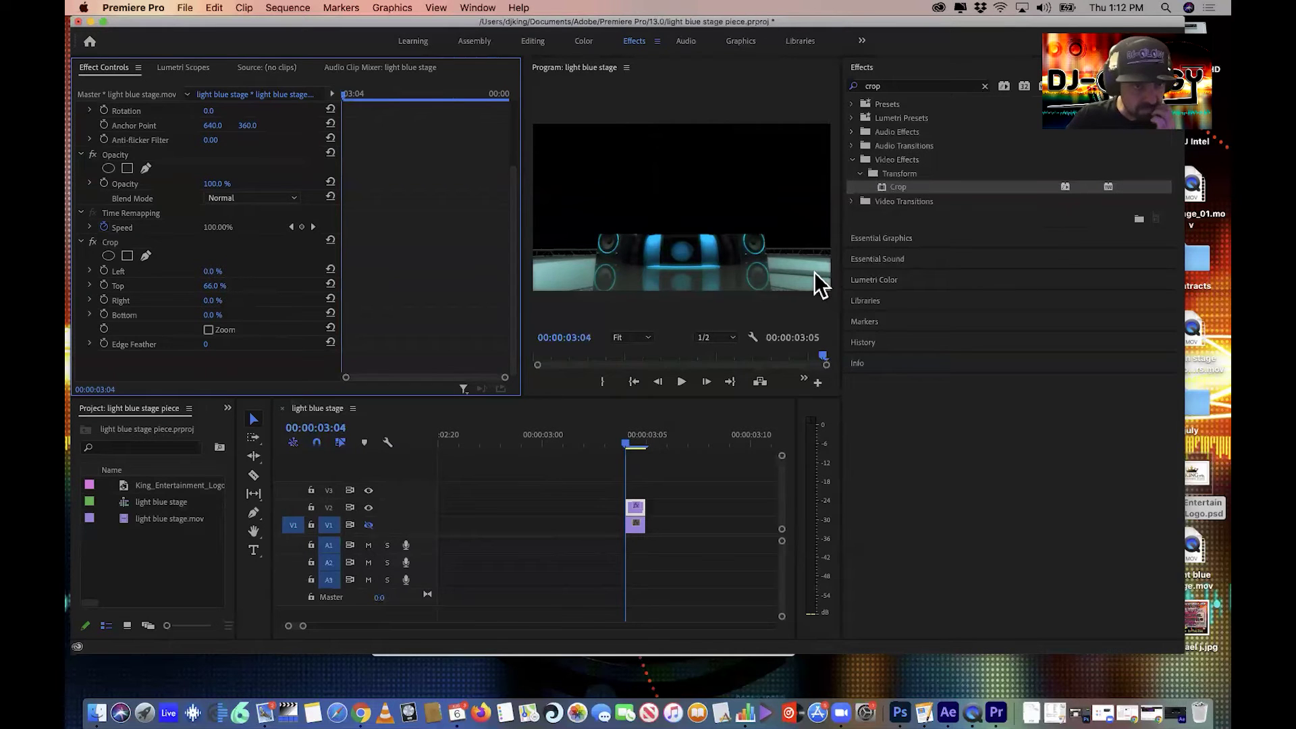
click(206, 286)
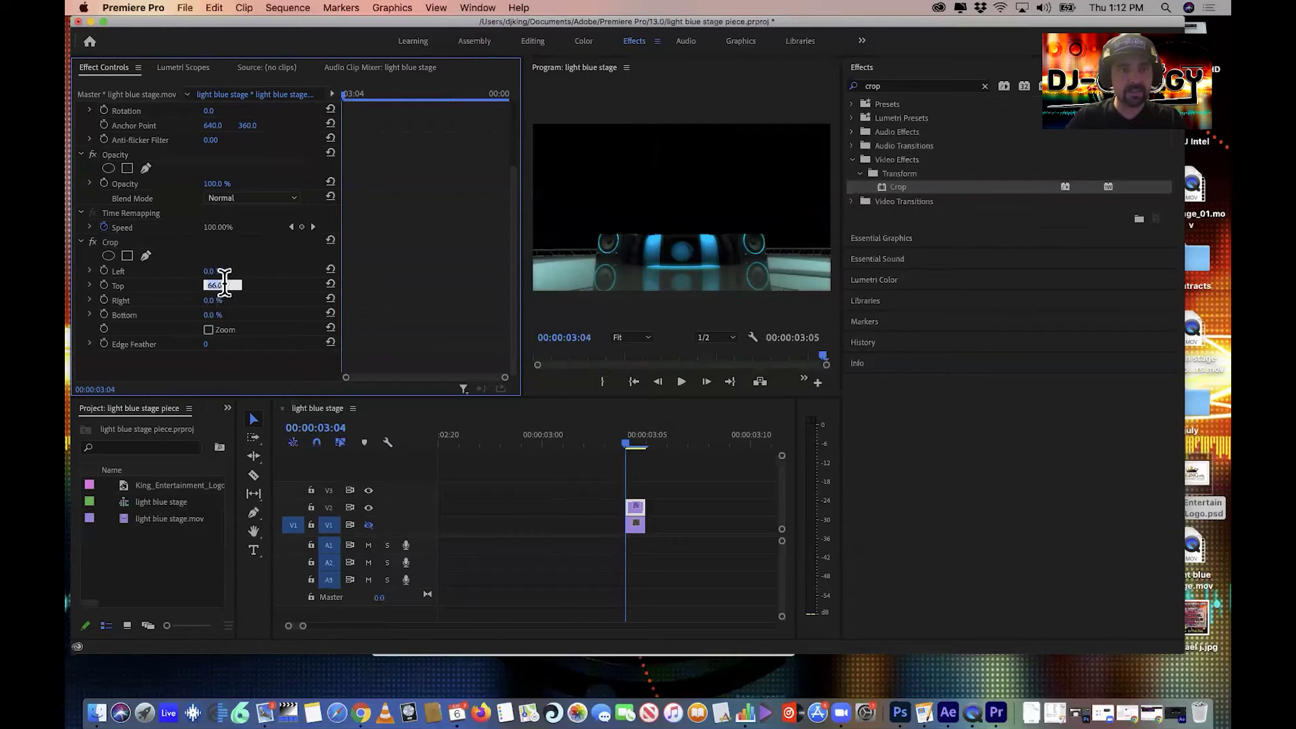
click(207, 286)
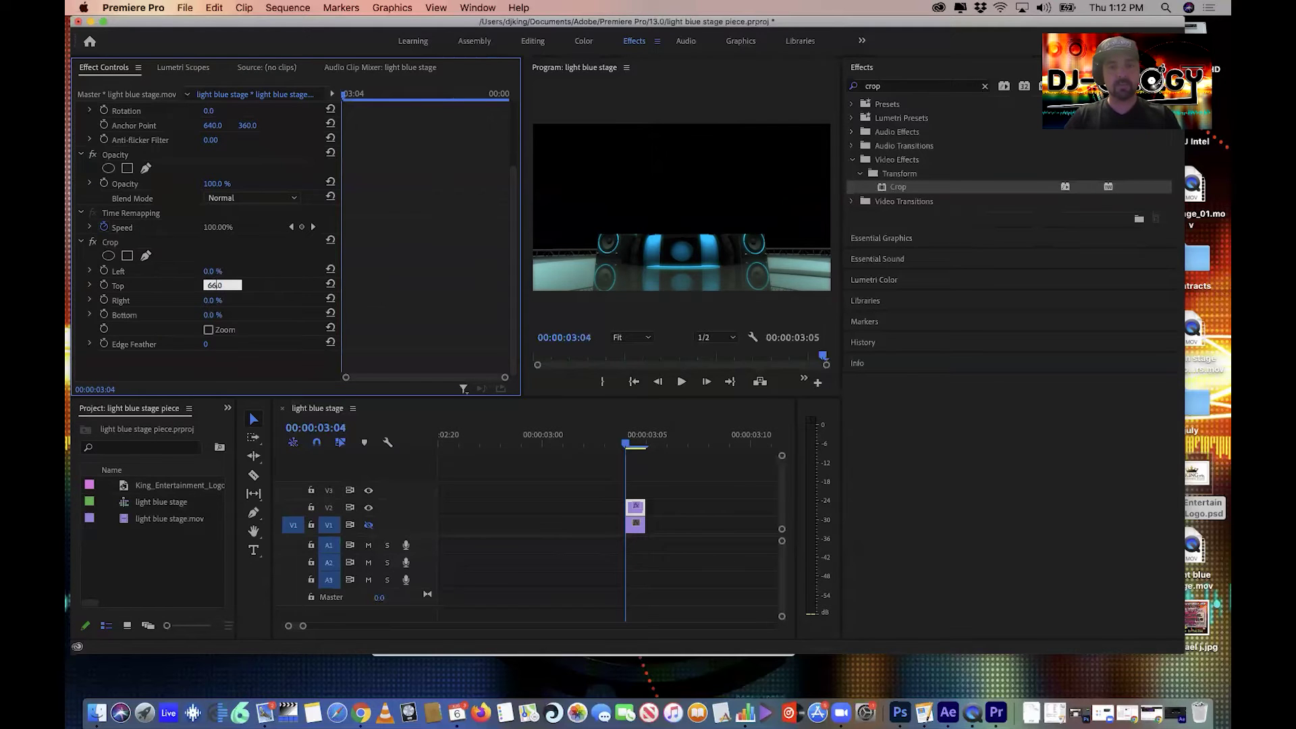
key(BackSpace)
text(7)
key(Return)
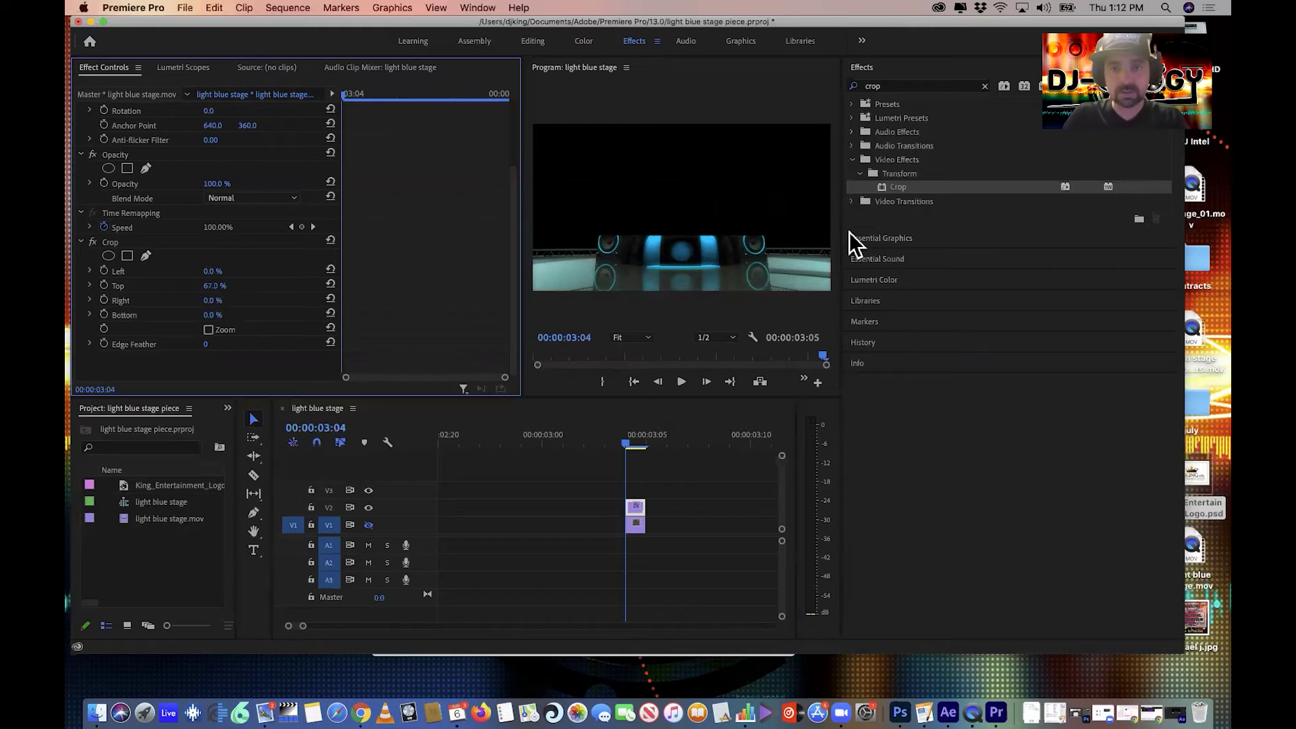
click(634, 436)
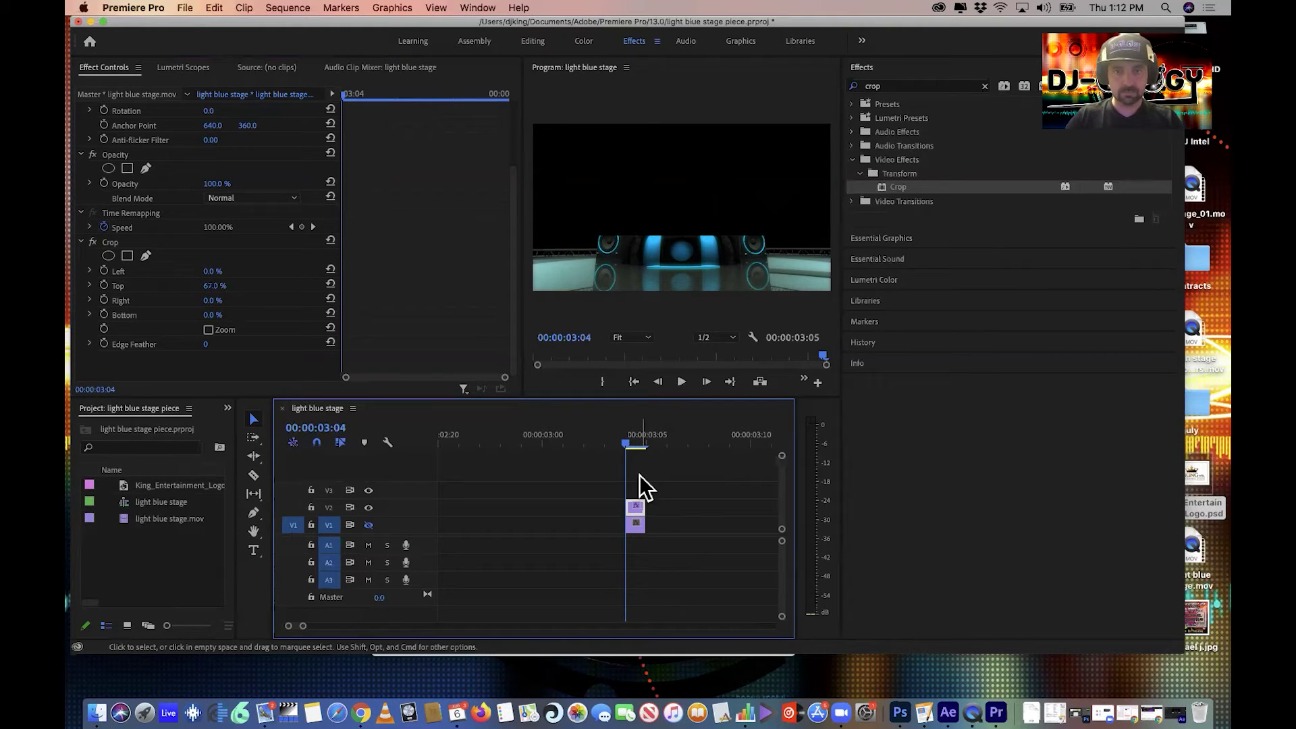
- Place the sequence Out point at 00:00:03:04, the clip's last frame
scroll(647, 469, left, 3)
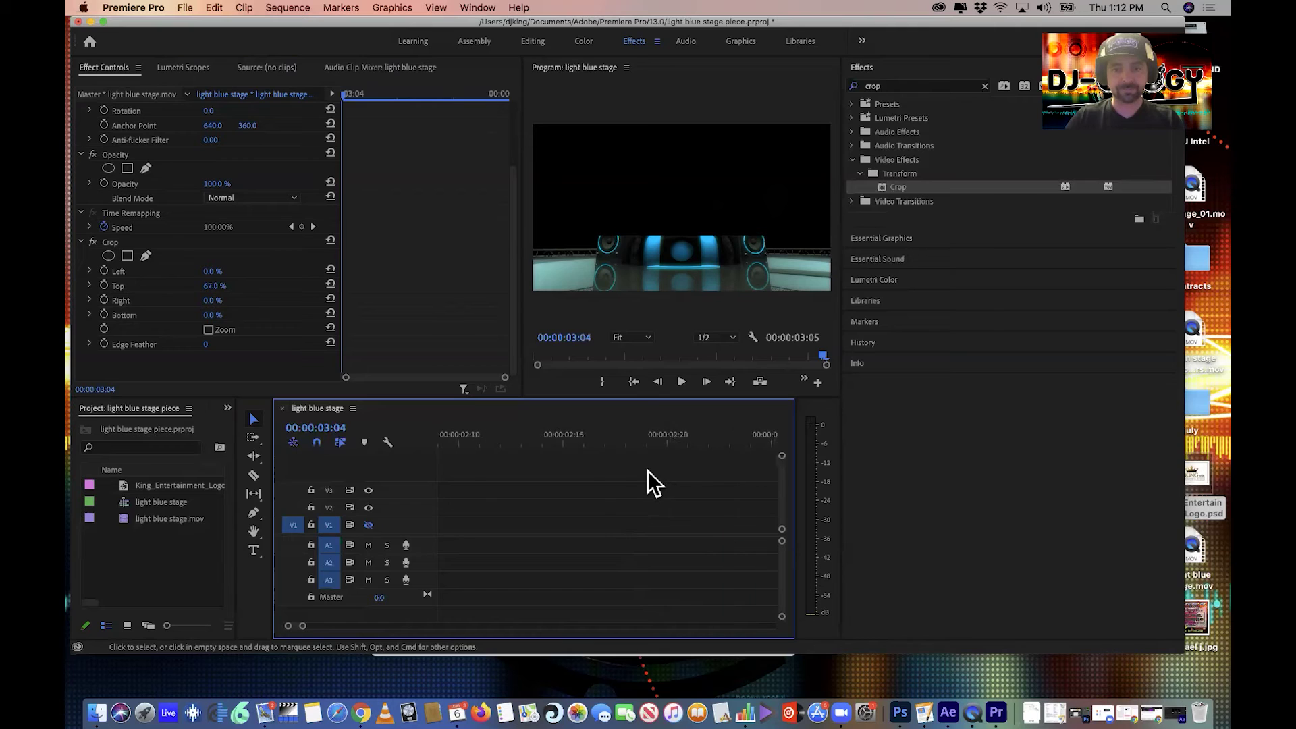
scroll(647, 470, right, 4)
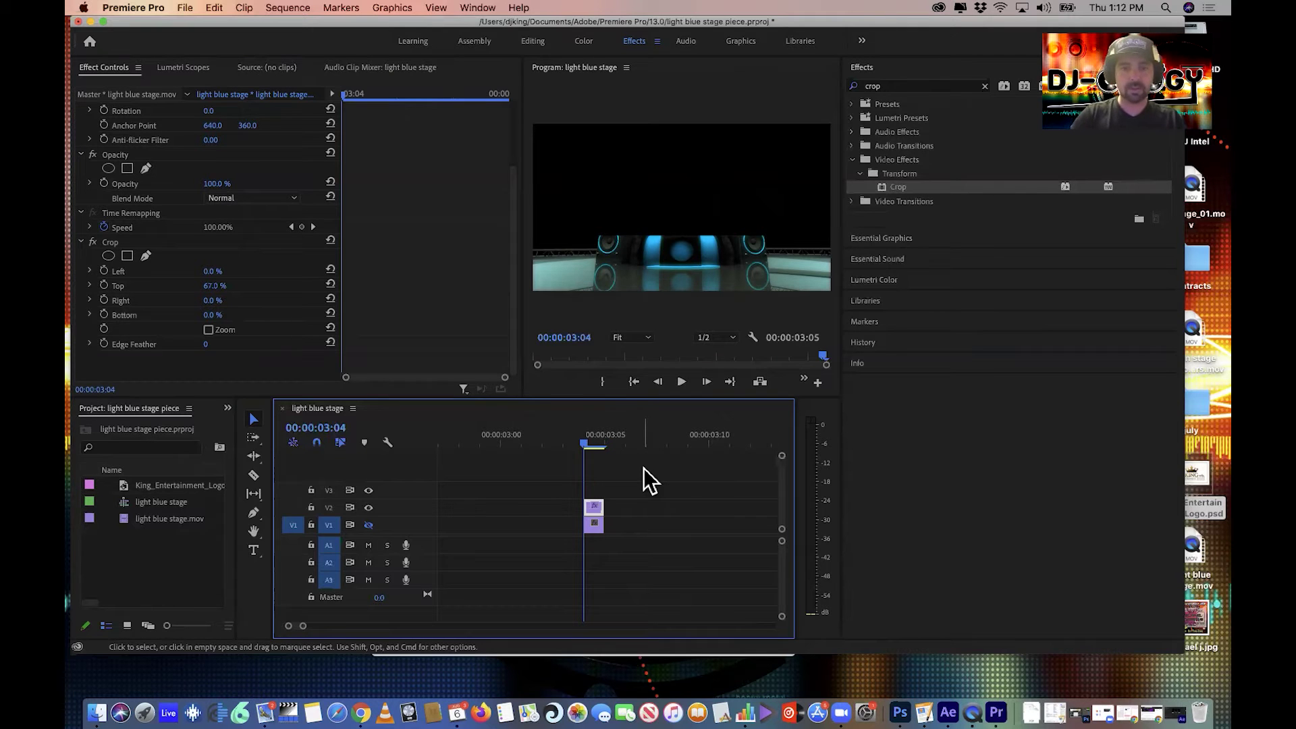
key(Right)
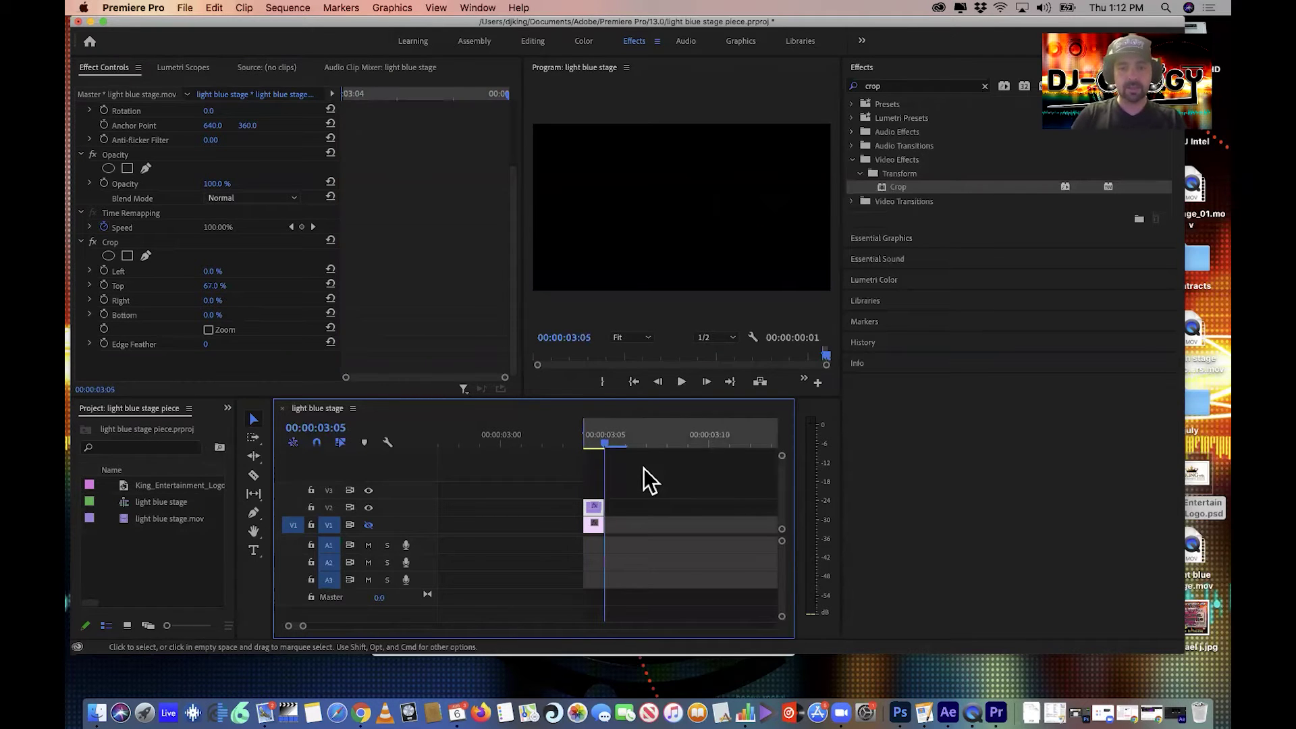
key(o)
key(Left)
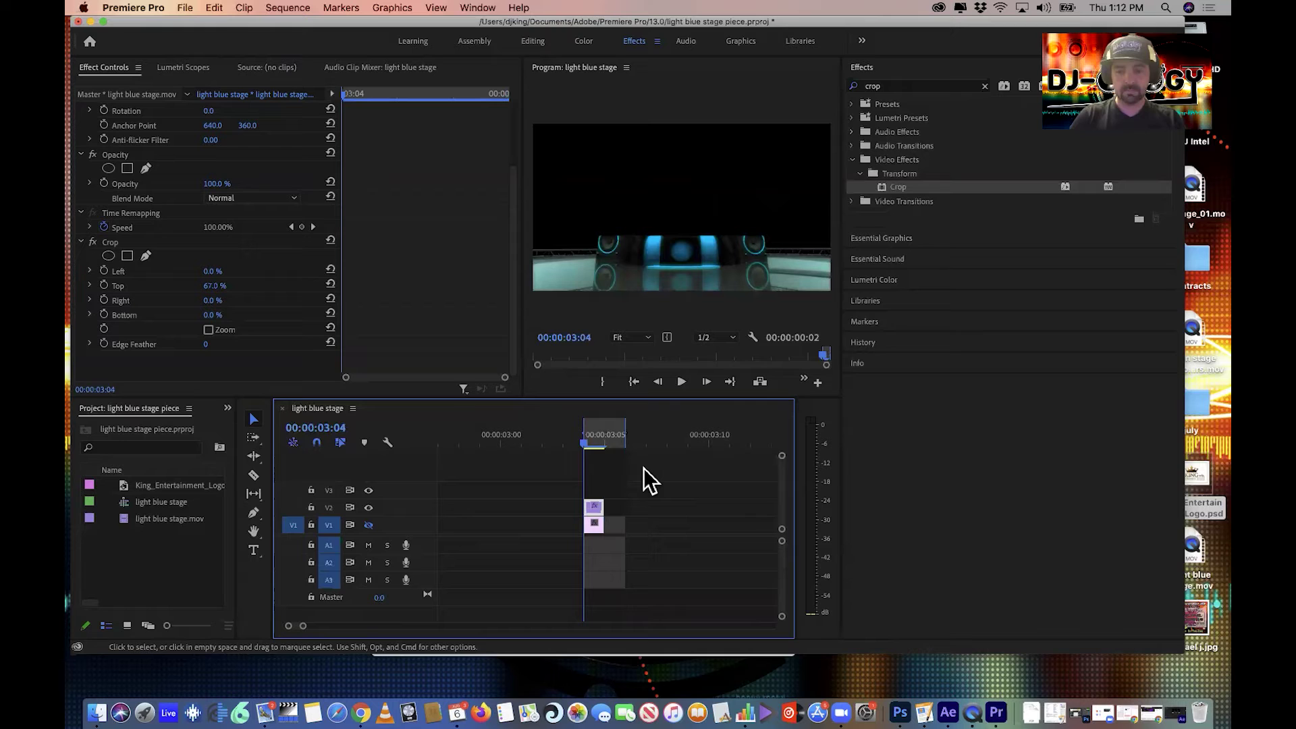
key(o)
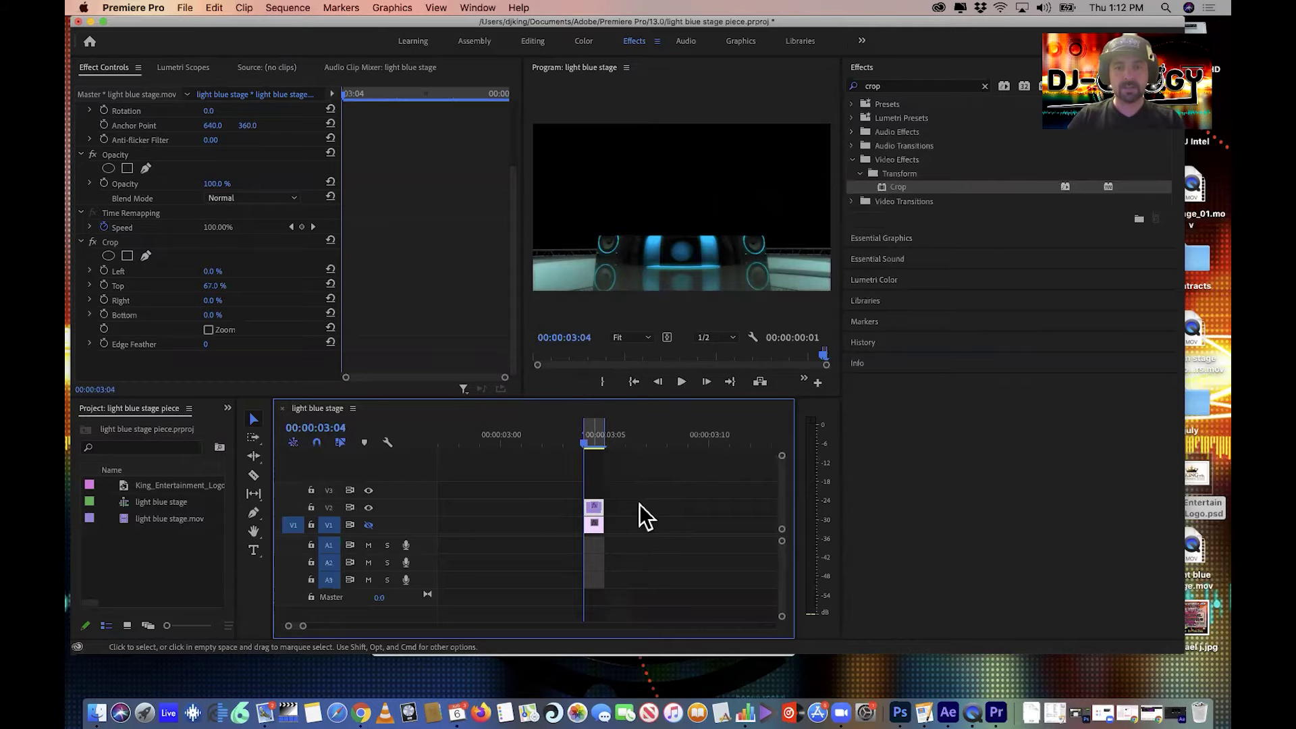
- Open the Export Settings dialog through File > Export > Media
click(185, 8)
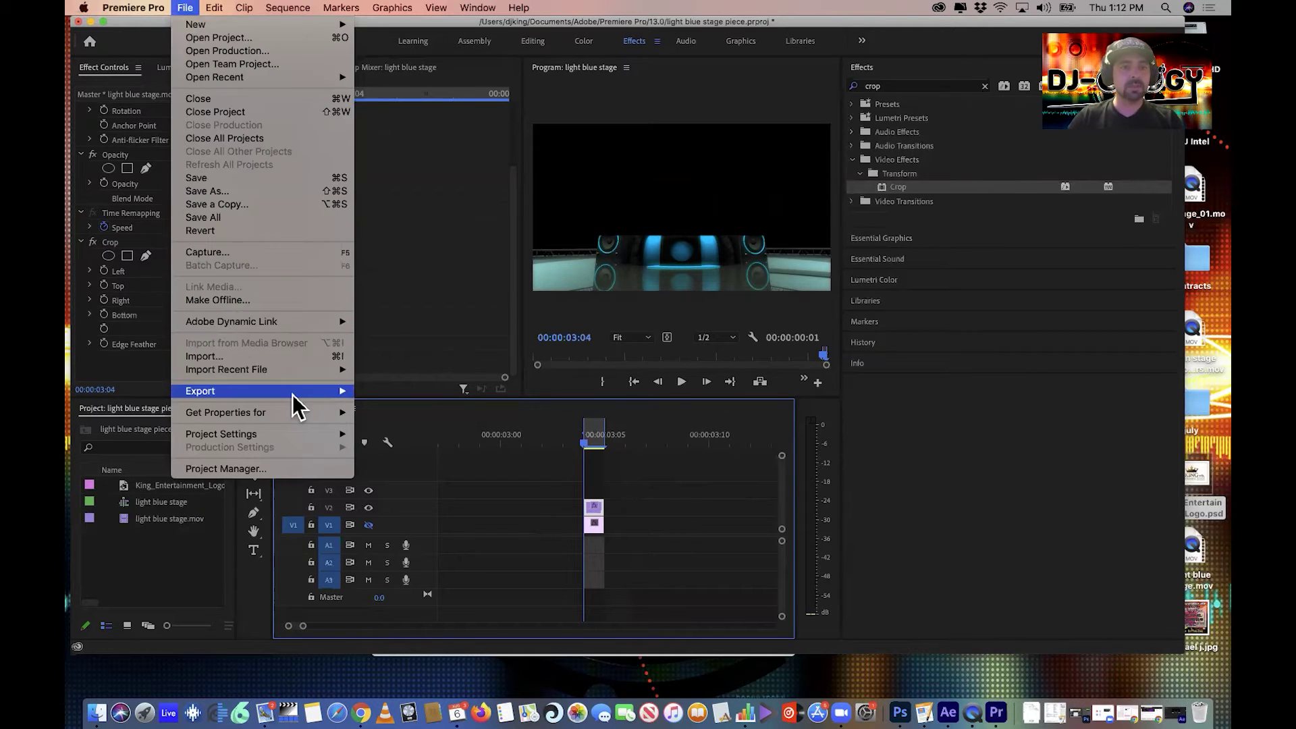
mouse_move(292, 392)
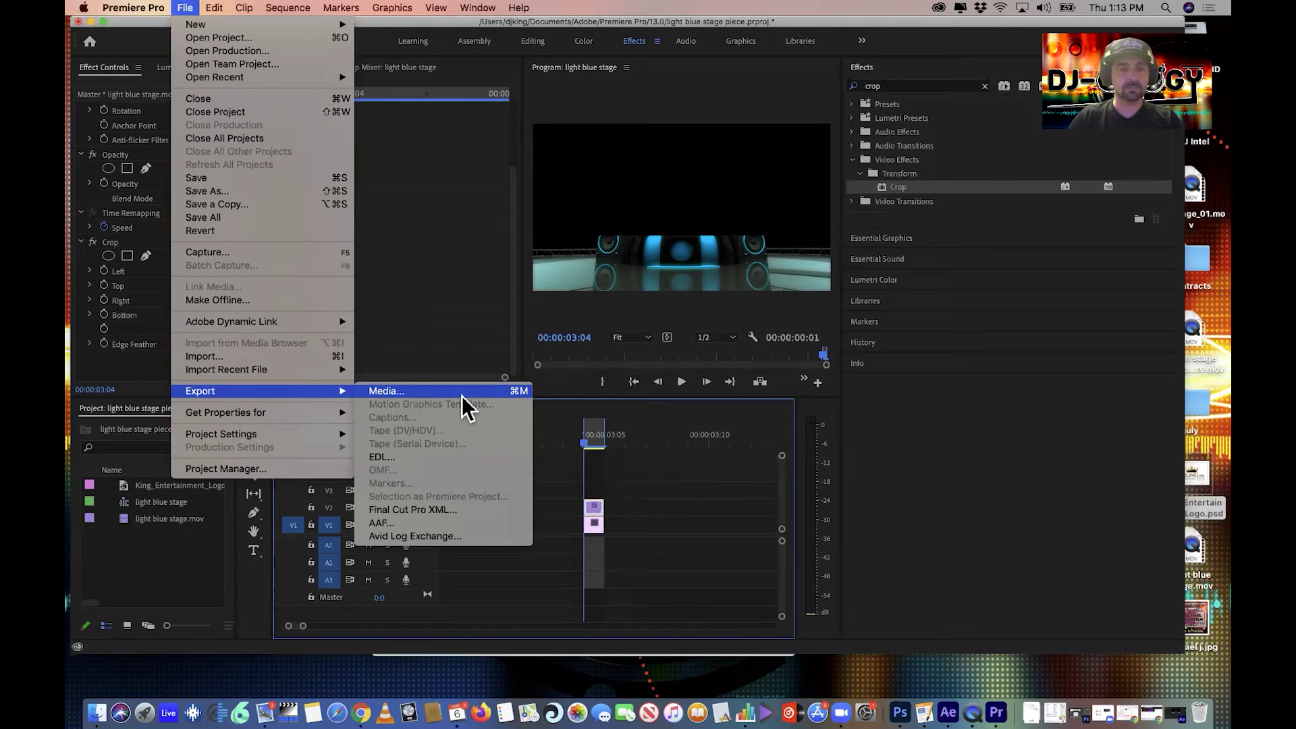
click(454, 393)
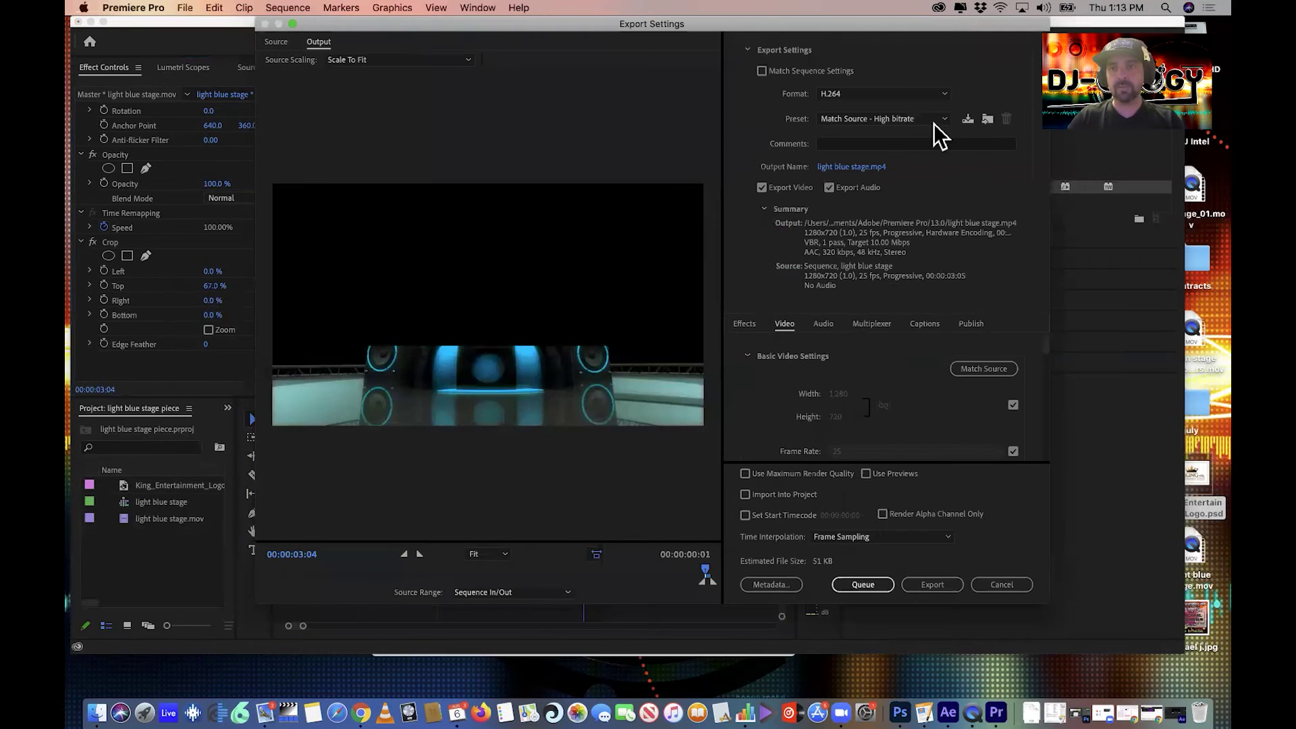
- Browse the export presets, then show the Format list with H.264 still selected
click(940, 115)
scroll(929, 228, down, 2)
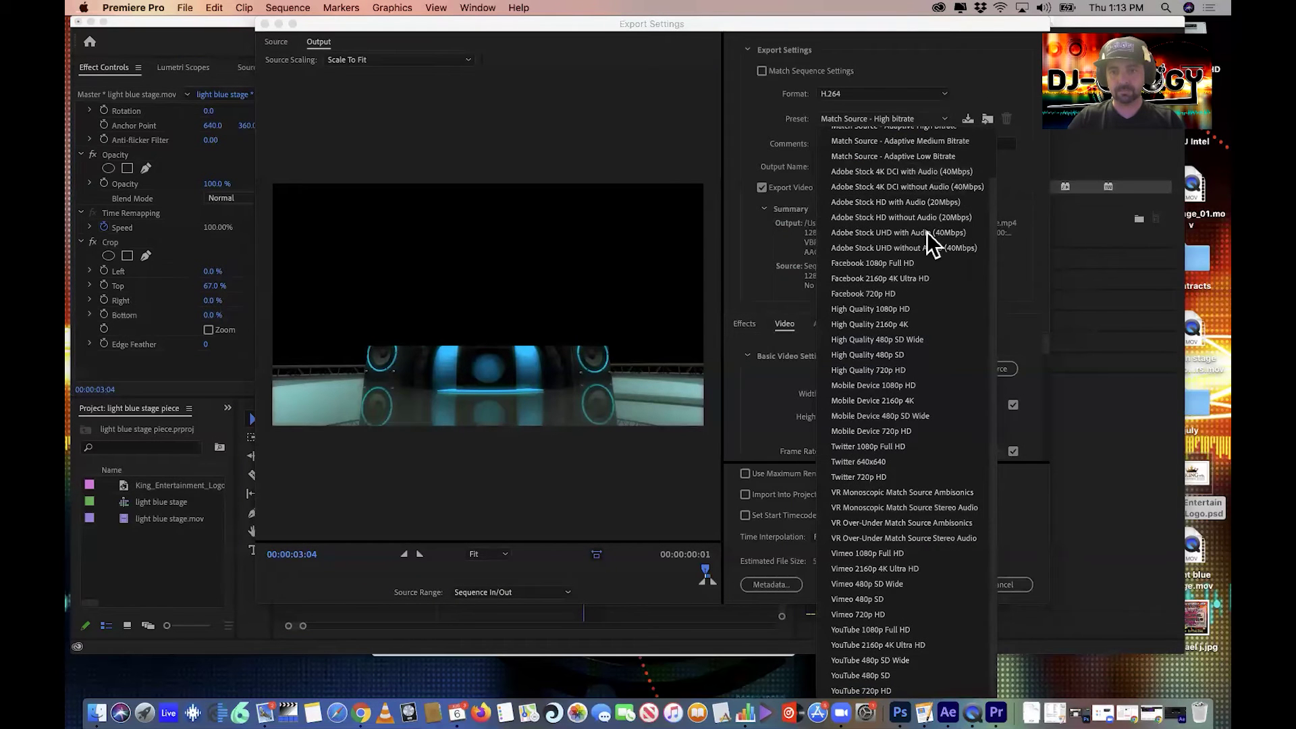
scroll(914, 524, up, 2)
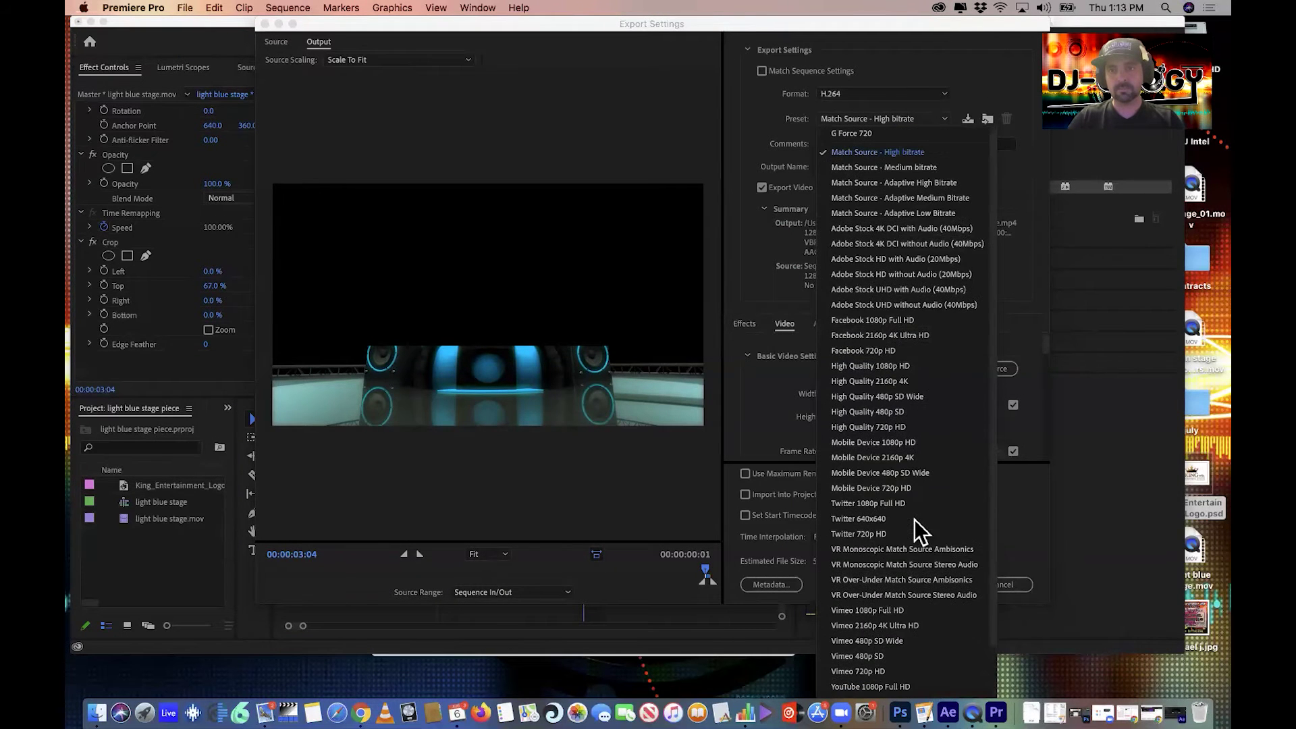
click(853, 89)
click(853, 89)
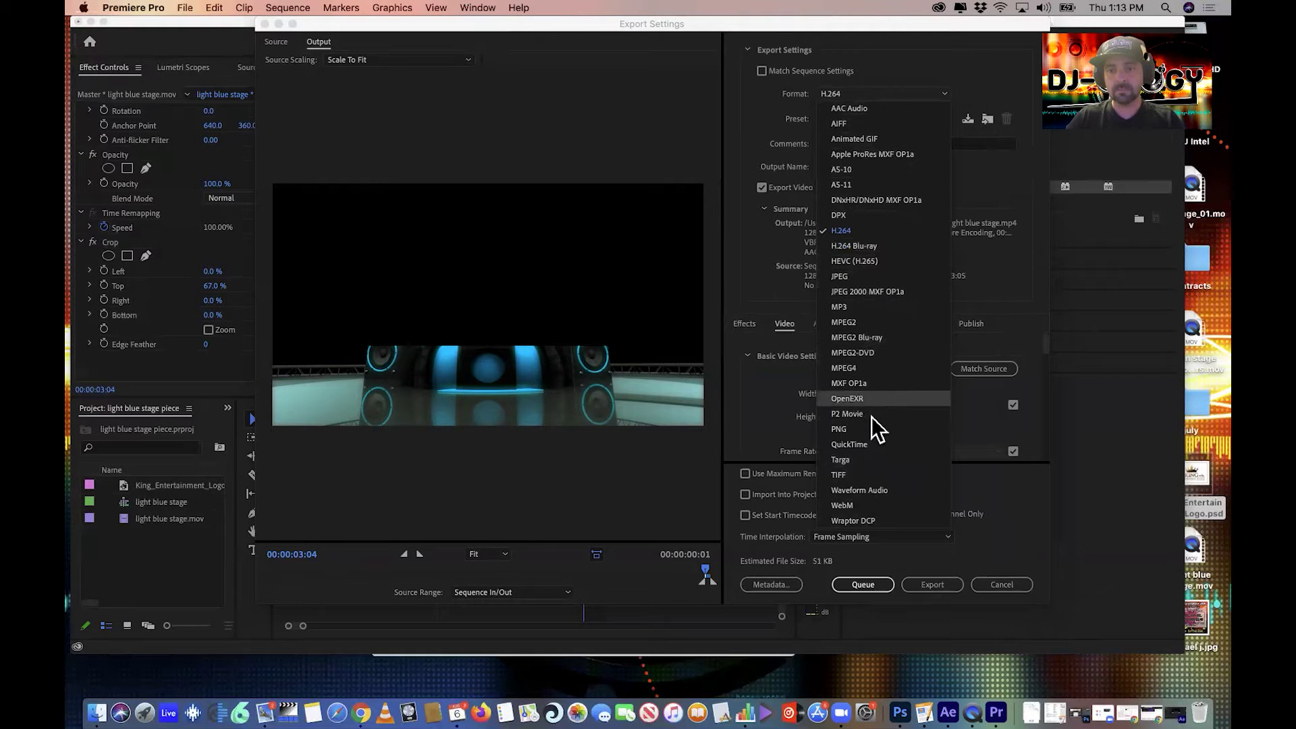
- Switch the export format to WebM and turn on Include Alpha Channel
click(884, 505)
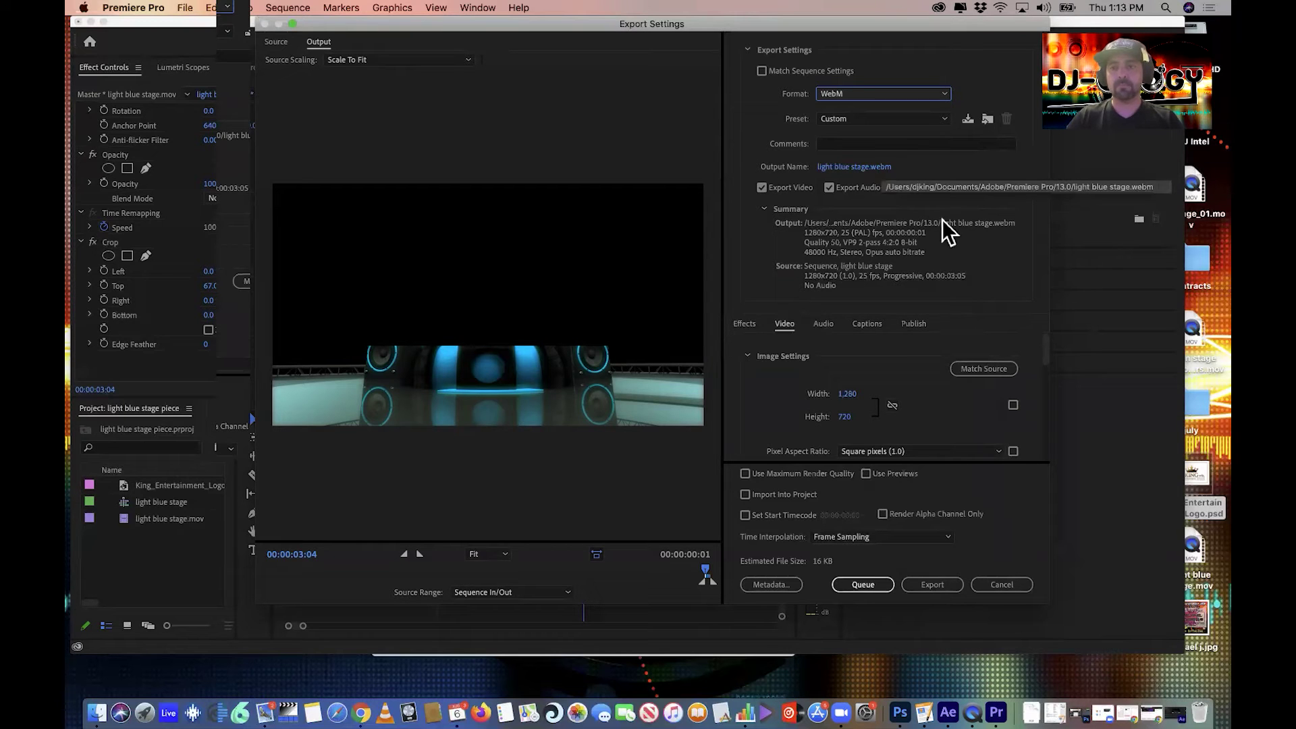
scroll(928, 338, down, 2)
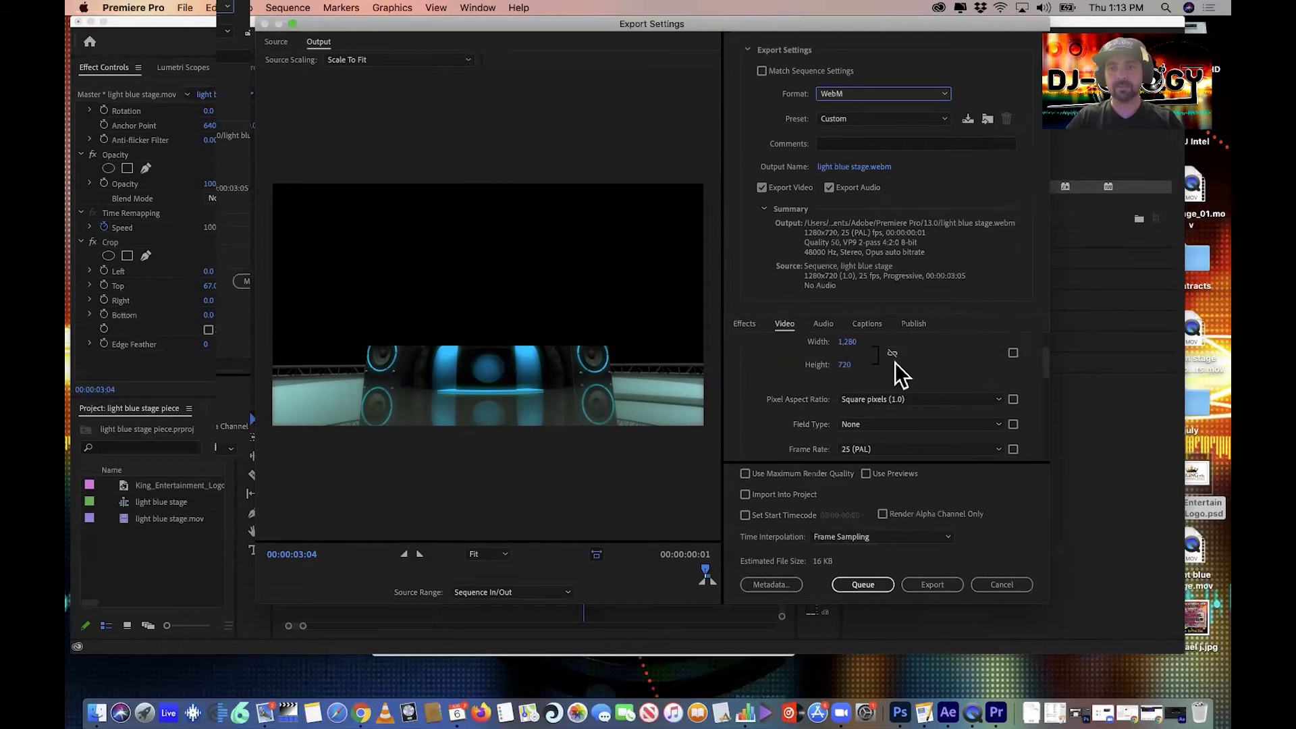
scroll(911, 358, up, 1)
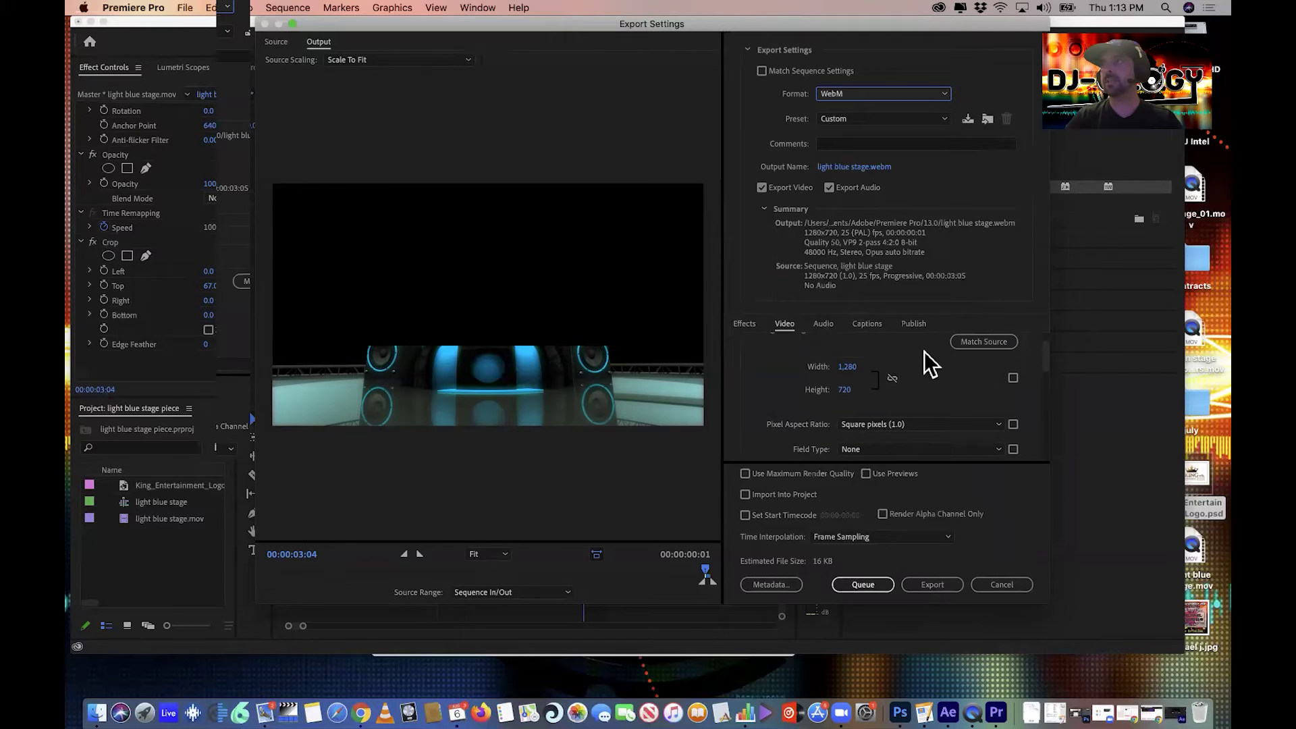
scroll(887, 387, up, 1)
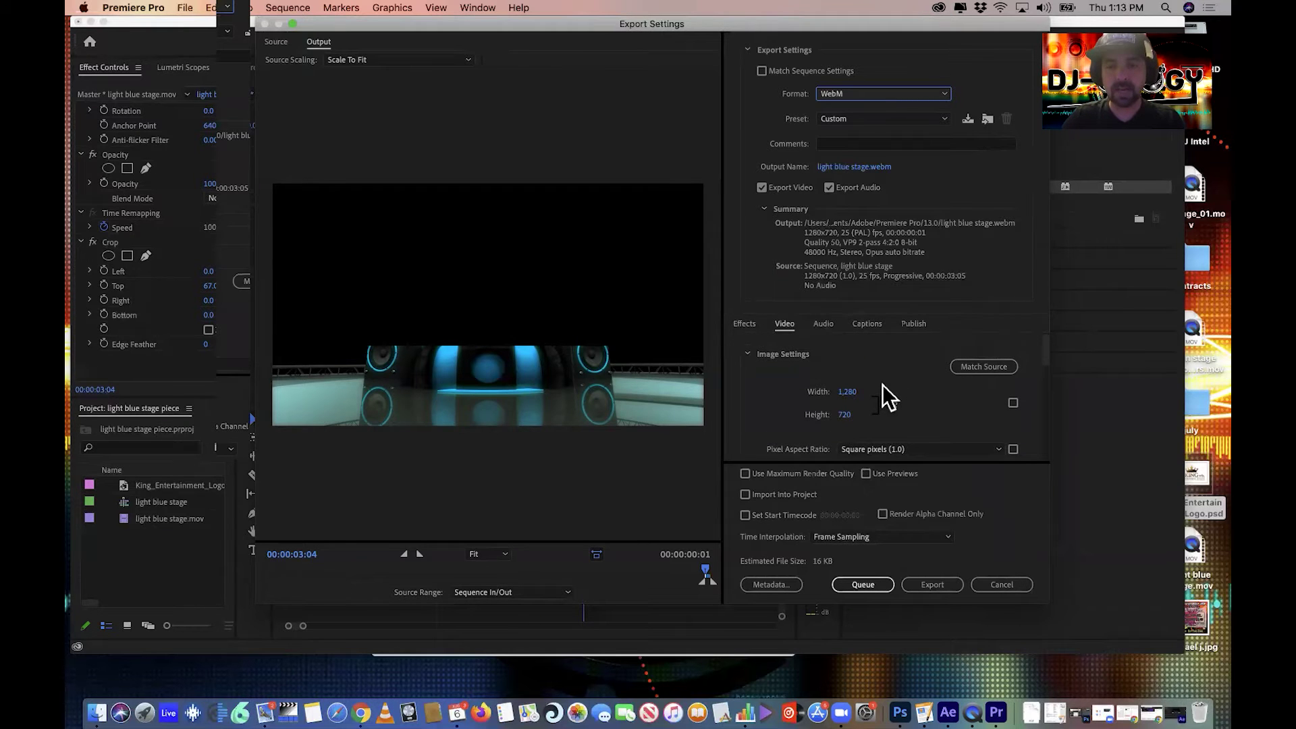
scroll(881, 387, down, 3)
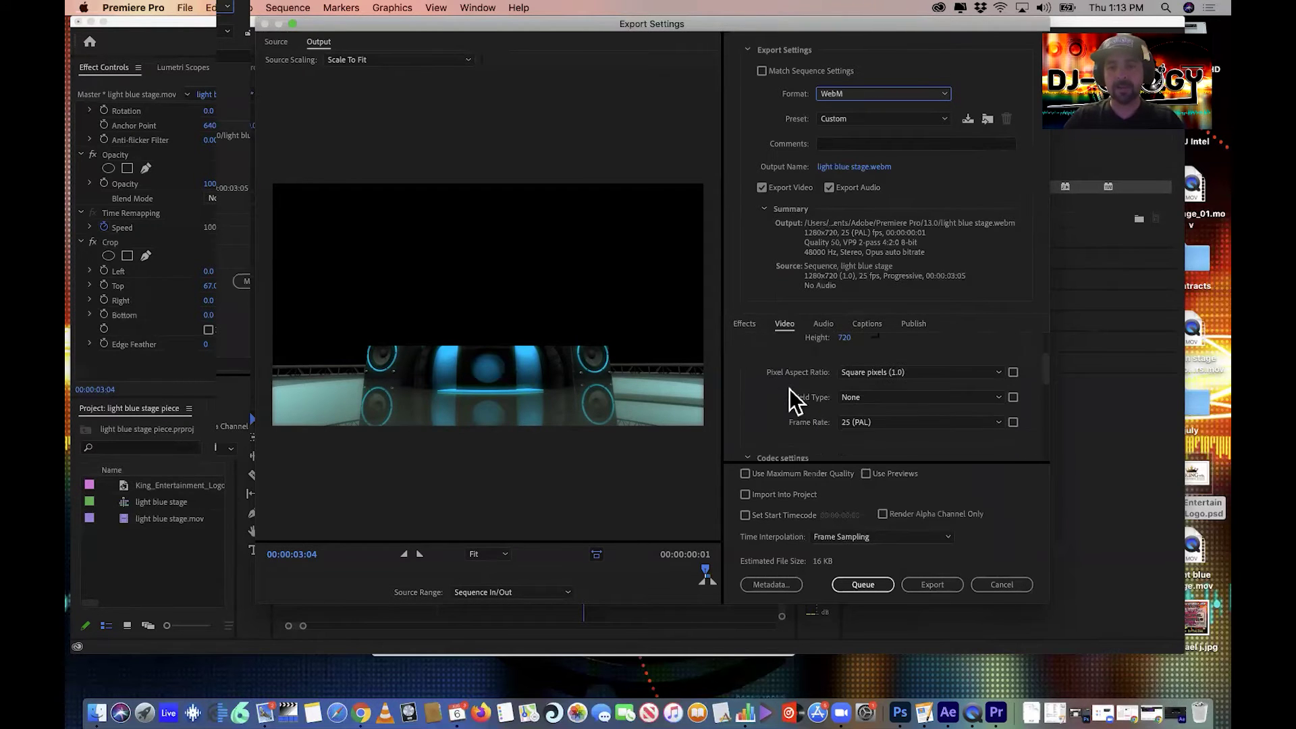
scroll(788, 391, down, 8)
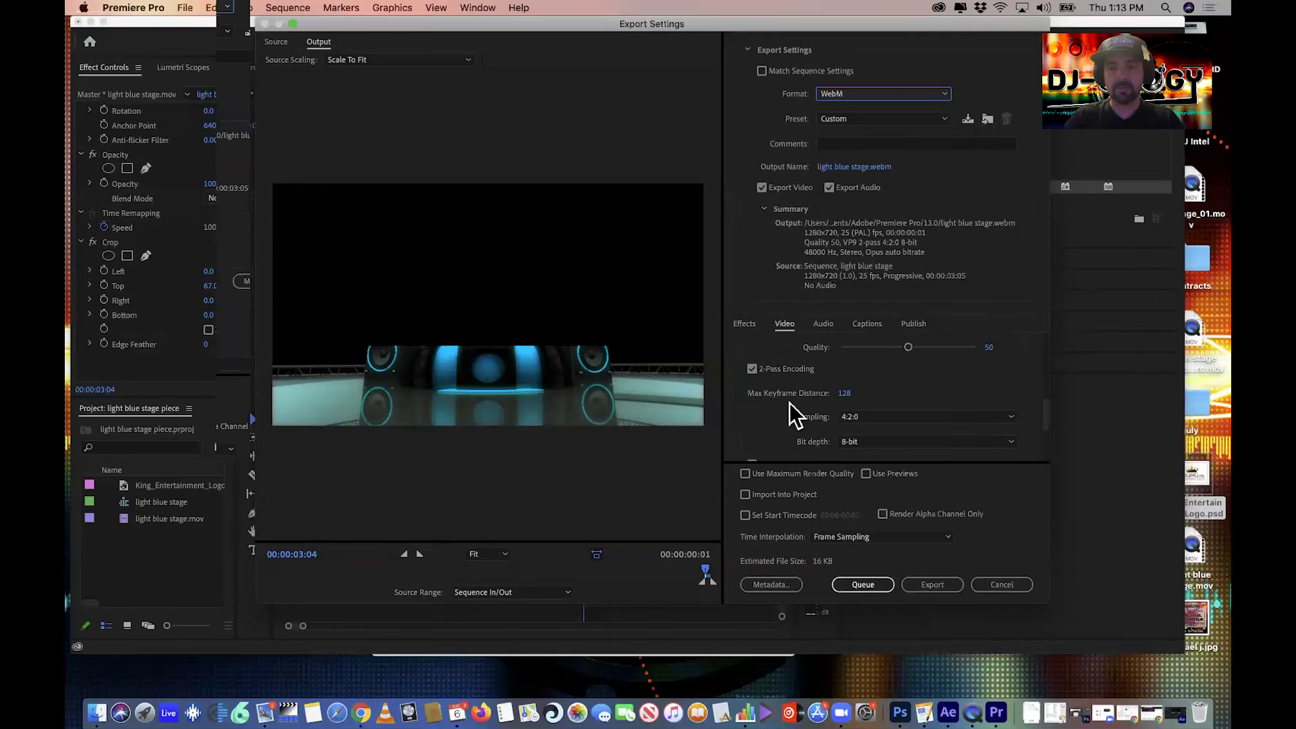
scroll(787, 407, down, 2)
click(755, 412)
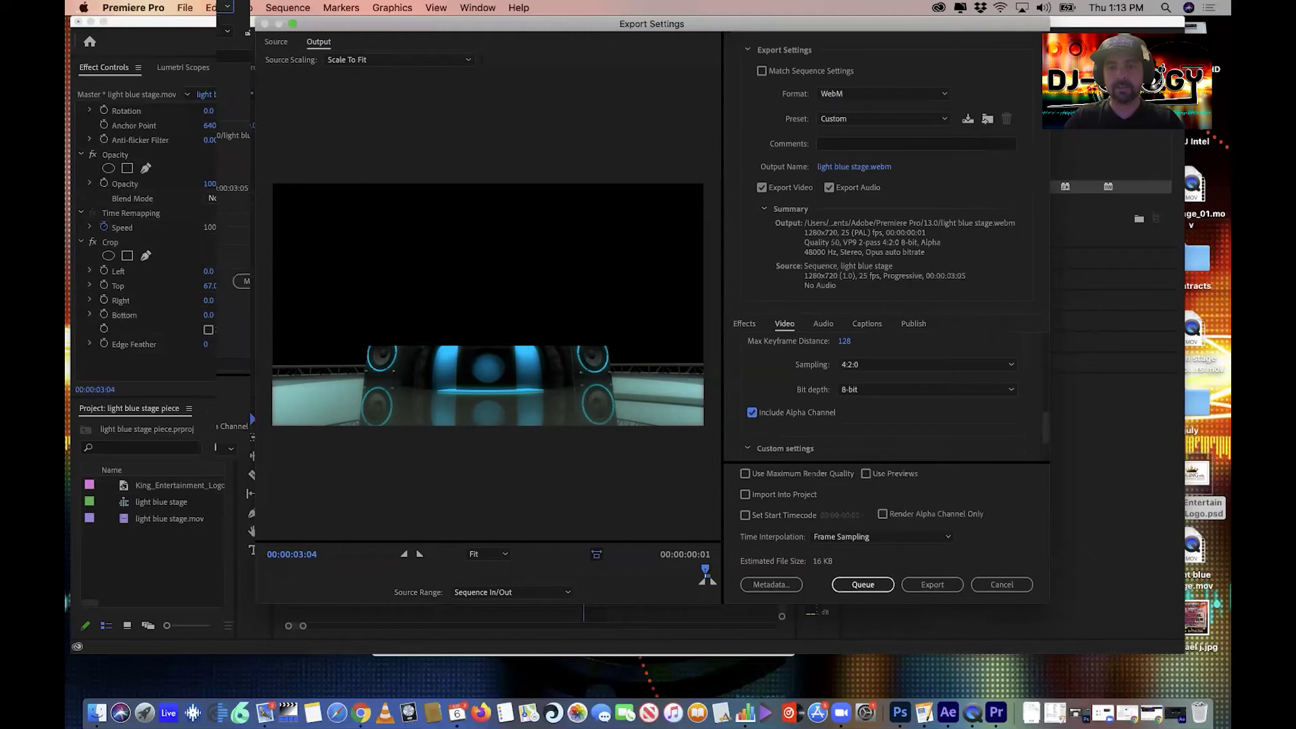
- Name the output Light Blue Stage (Bottom).webm in a new Desktop folder called Light Blue Stage
click(861, 168)
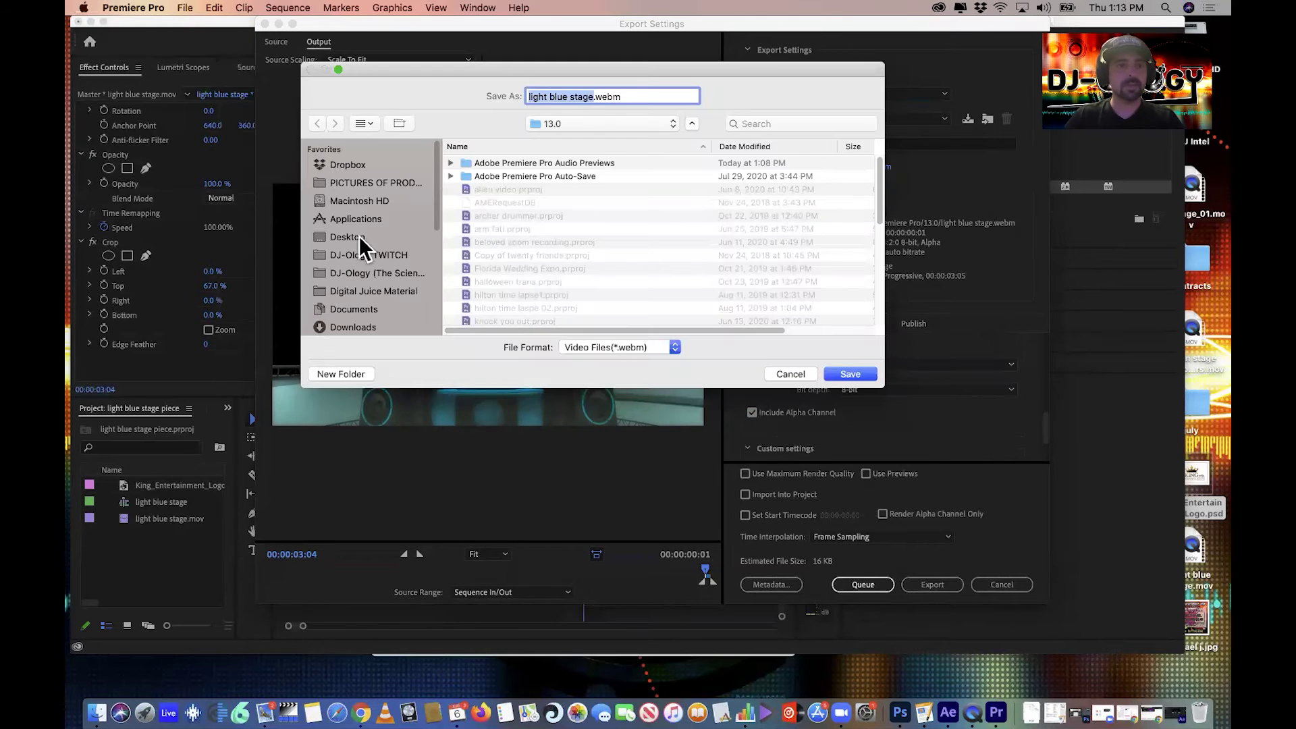
click(359, 236)
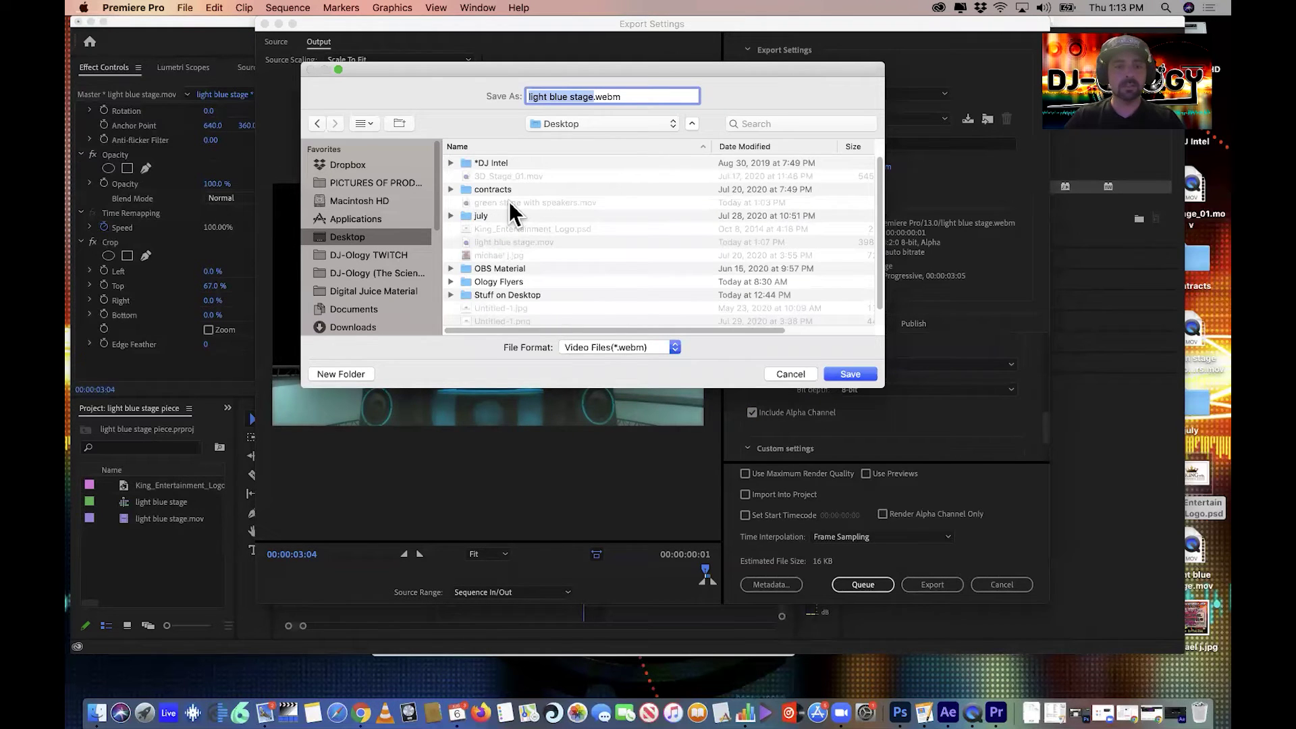
click(354, 373)
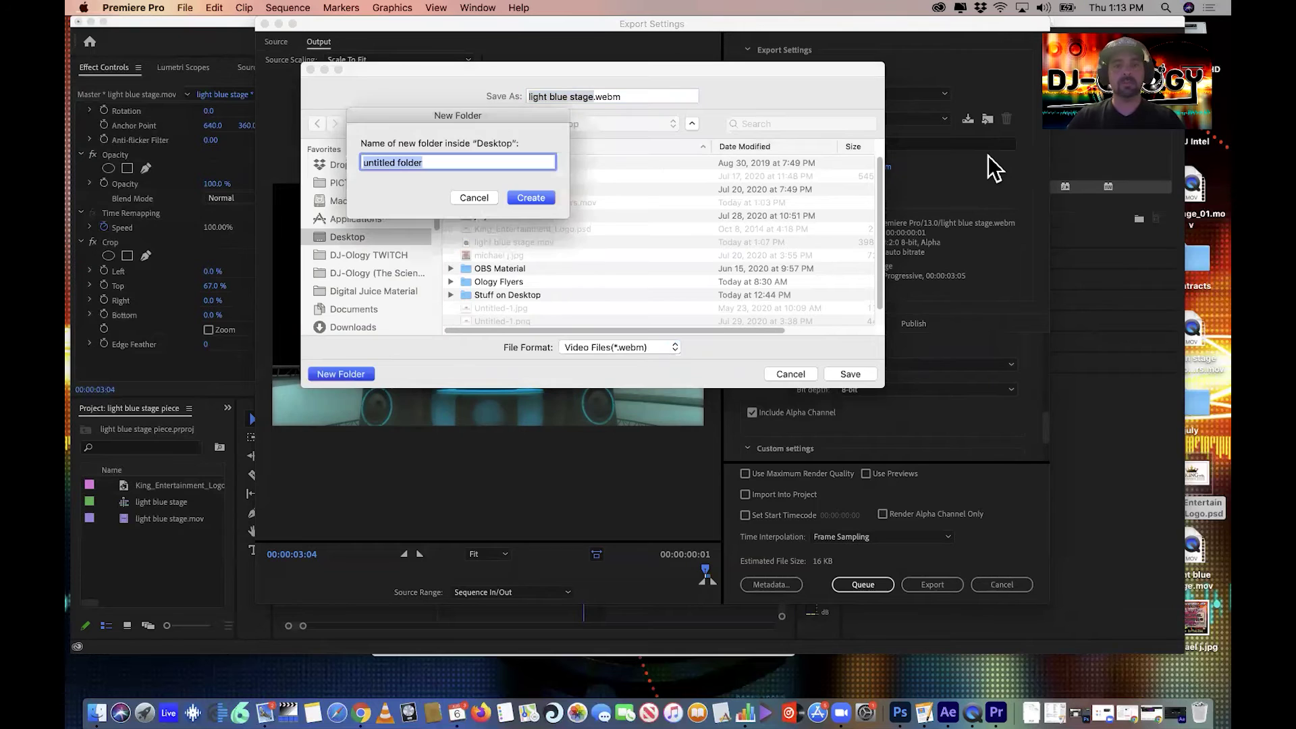
text(L)
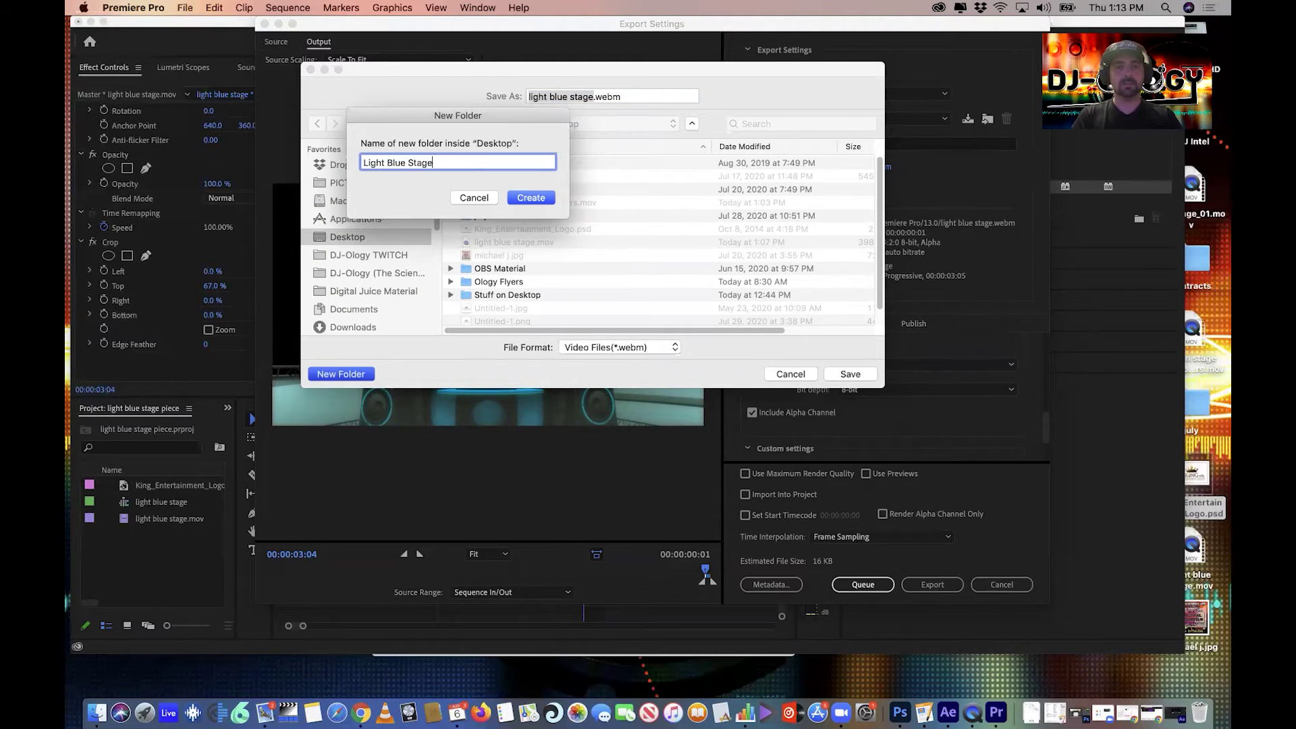
text(ight Blue Stage)
key(Return)
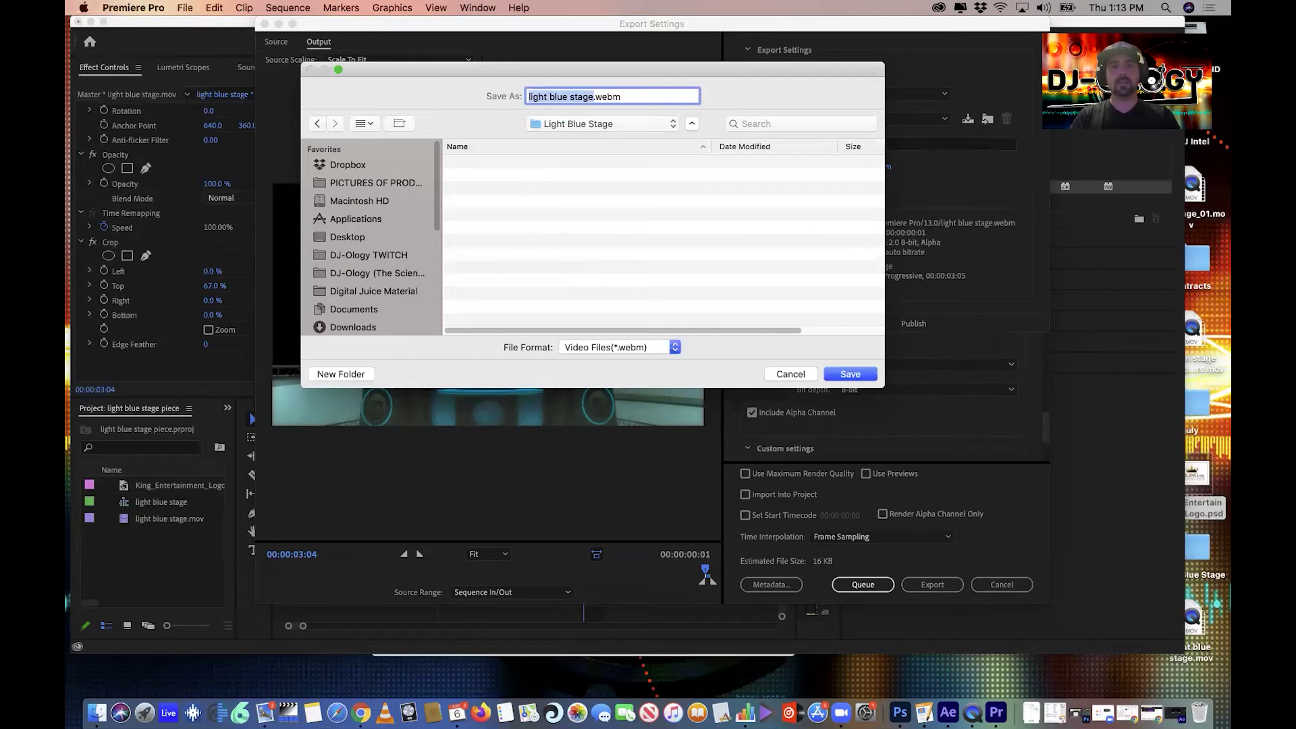
text(Li)
text(ght Blue S)
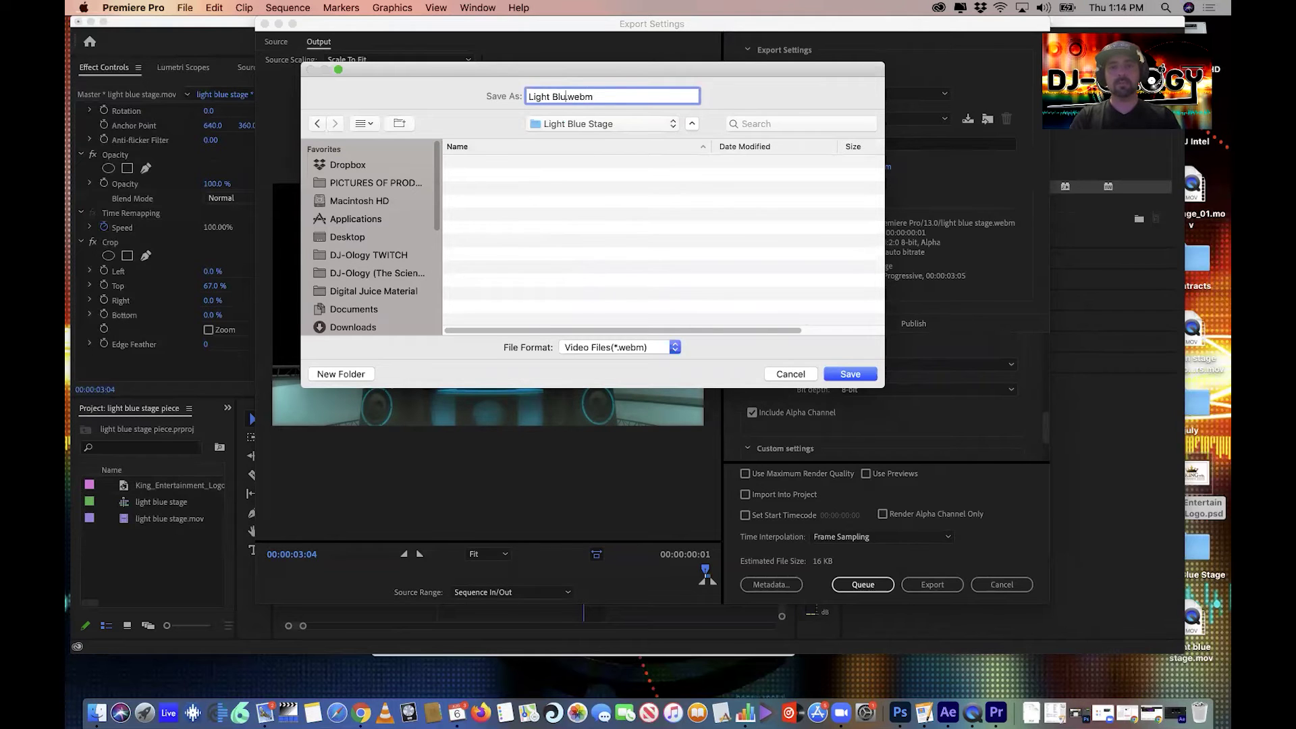
text(tage (Bottom)
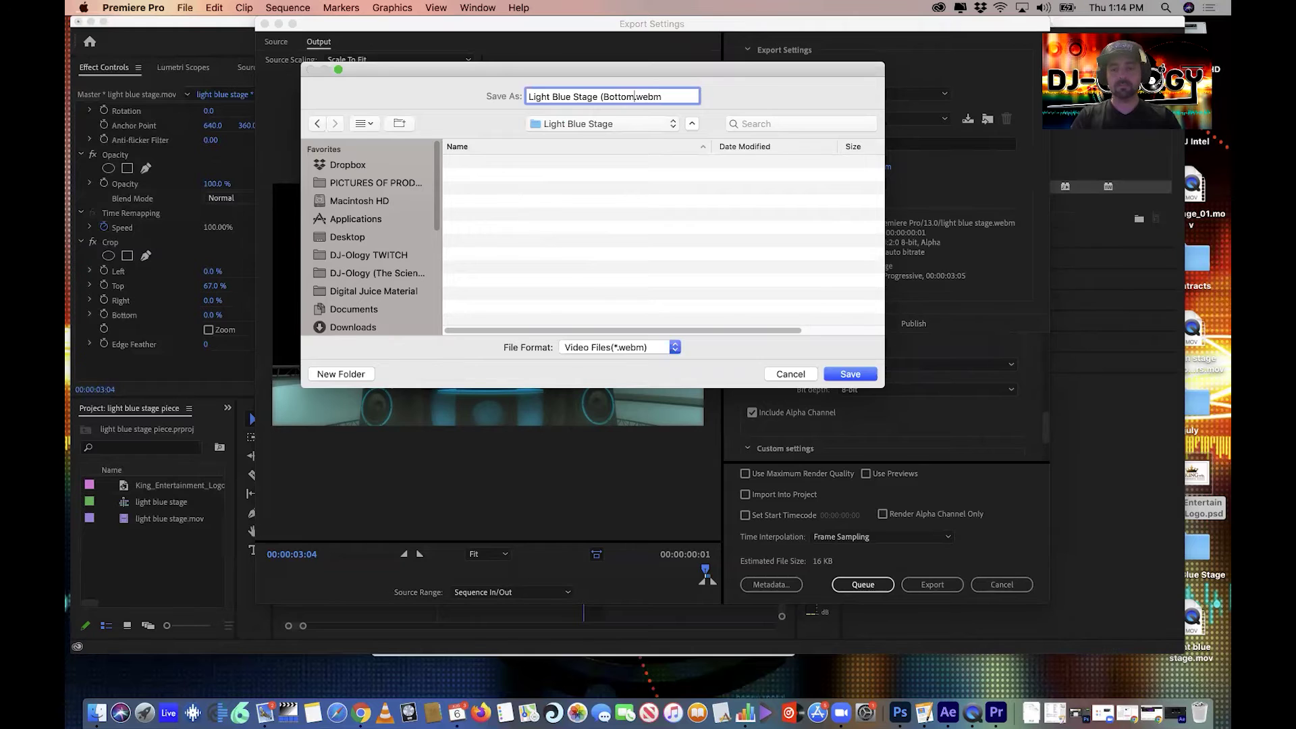
text())
key(Return)
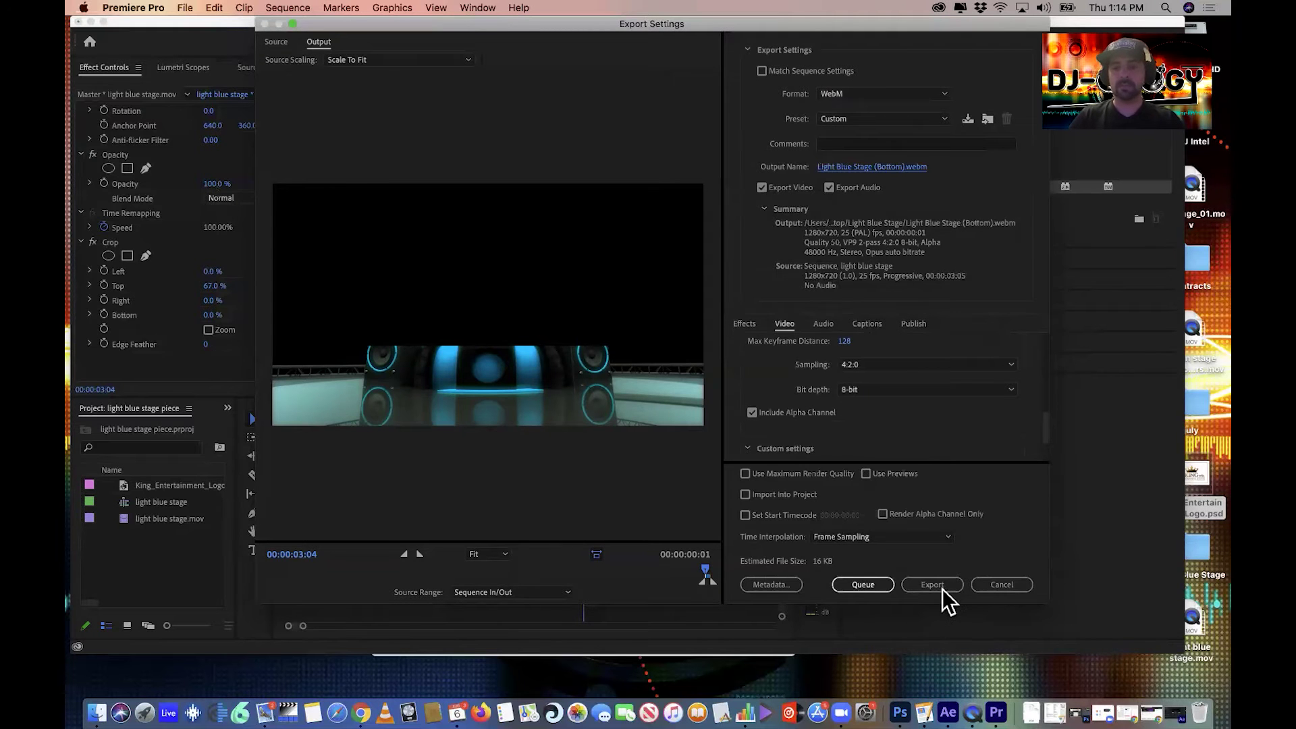
- Export the bottom-stage WebM, then make V1 visible and hide V2
click(941, 586)
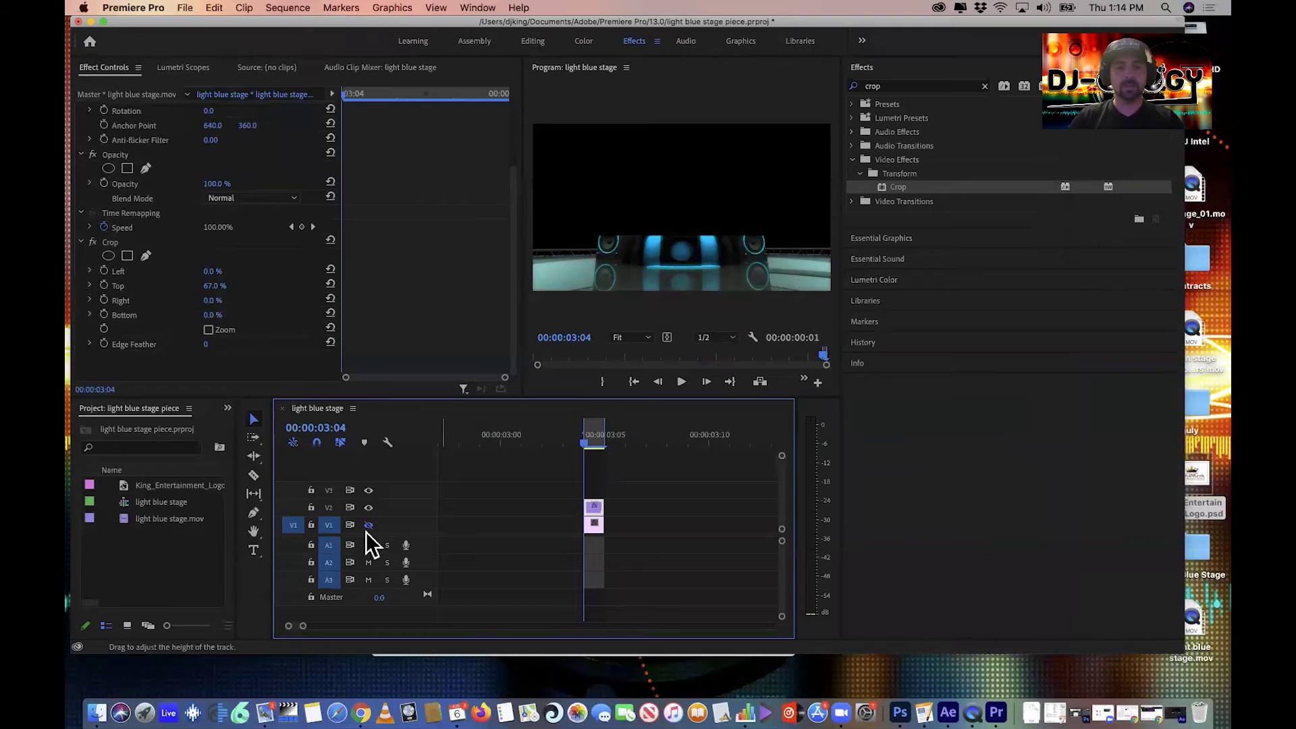
click(368, 524)
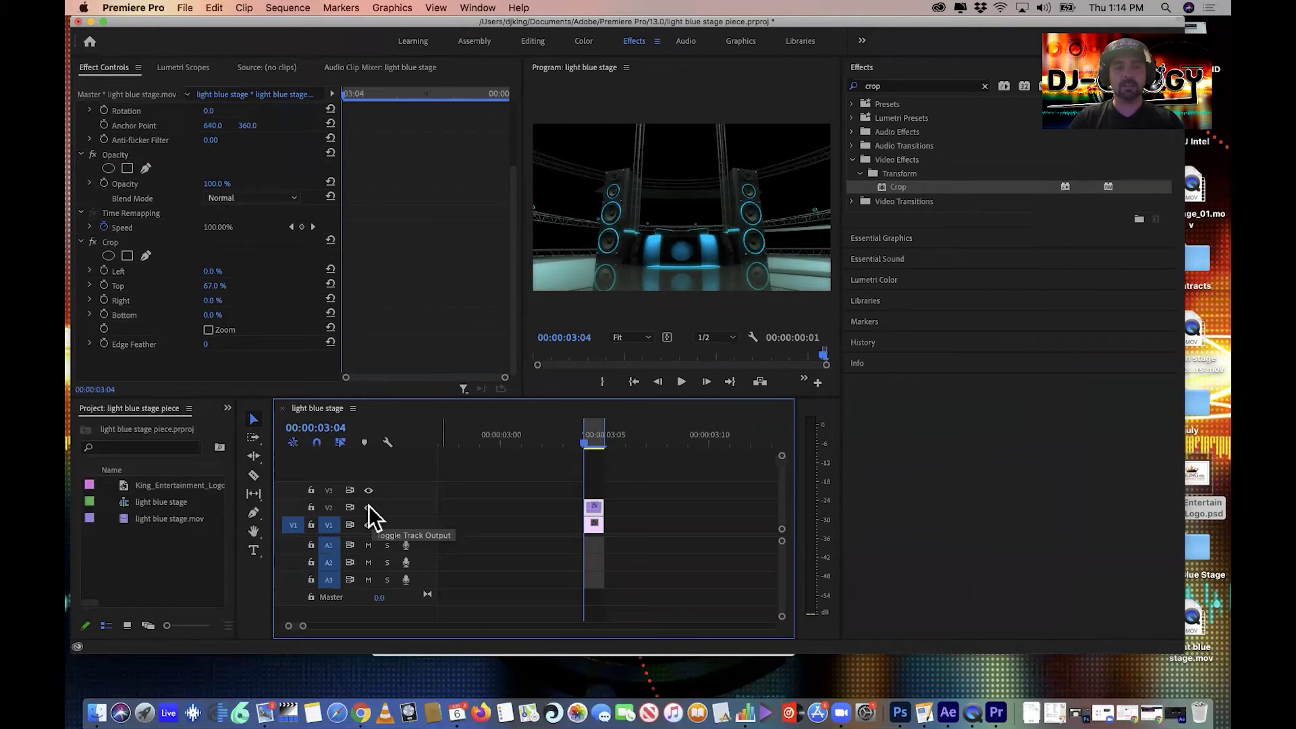
click(369, 507)
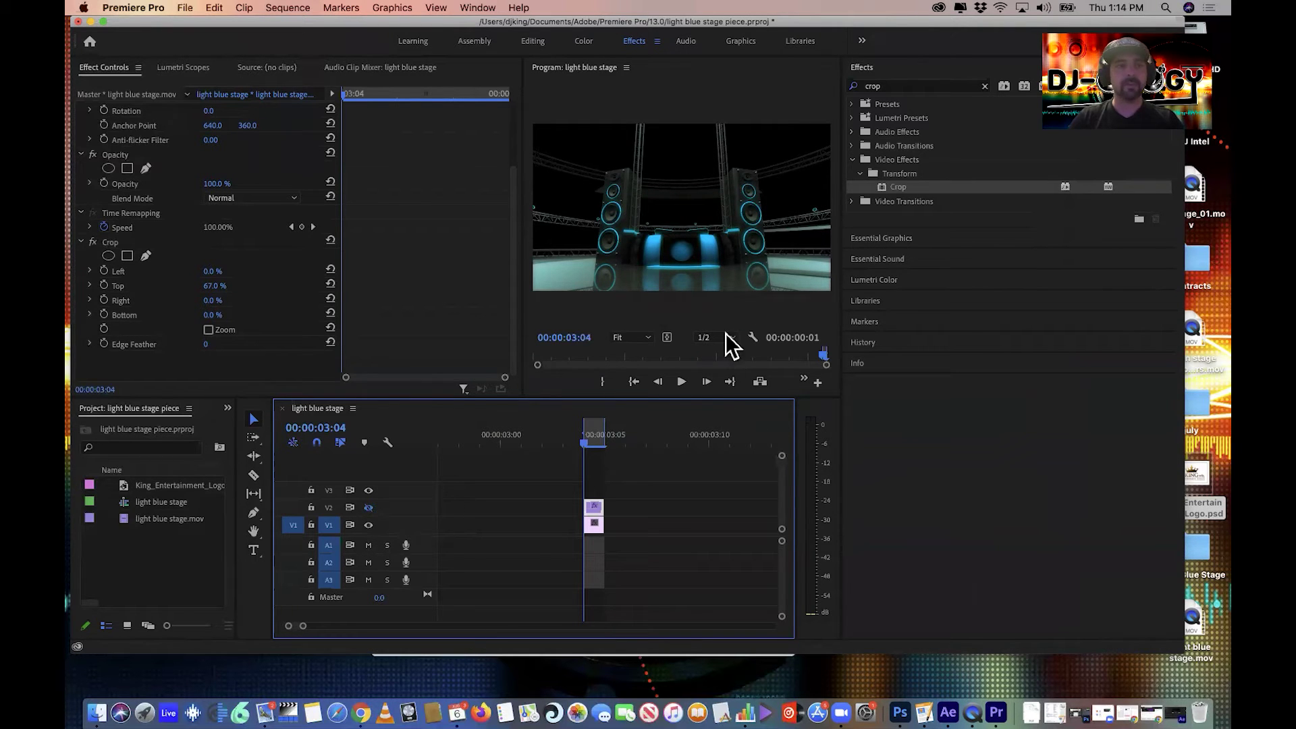
click(183, 7)
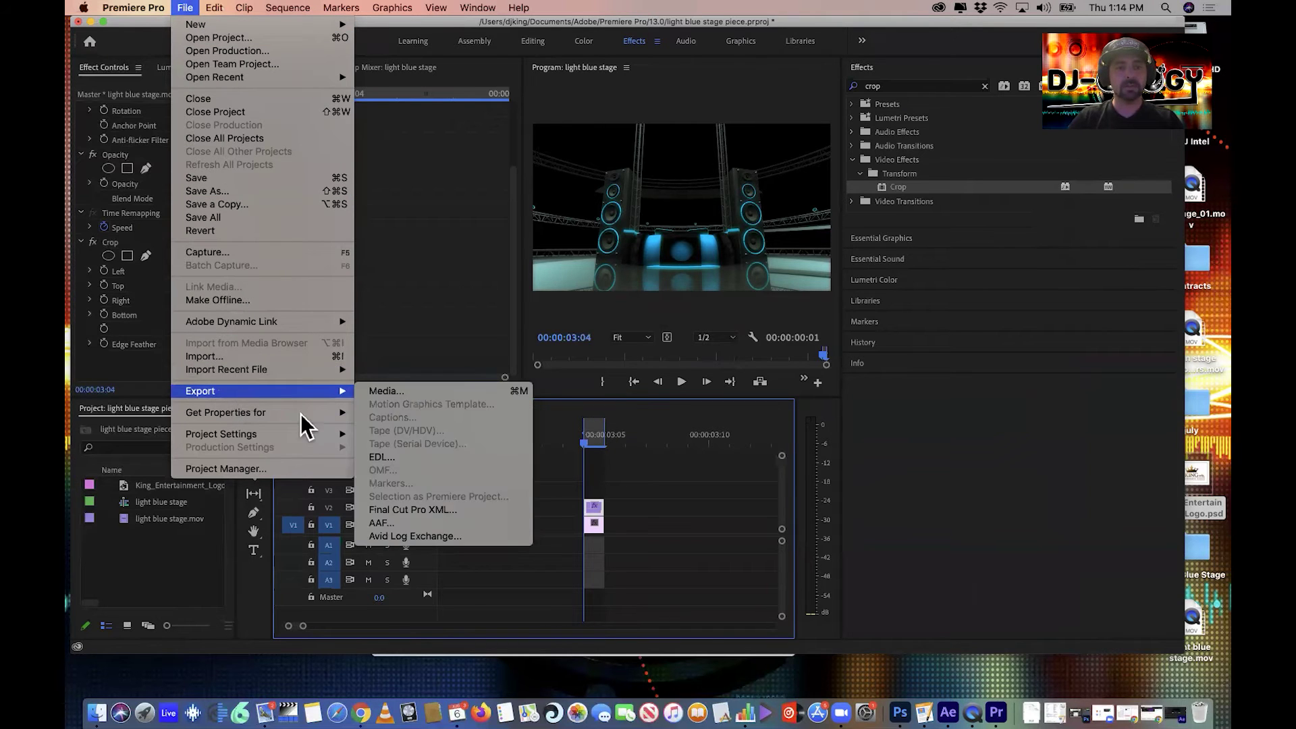
mouse_move(309, 395)
- Rename the export output to Light Blue Stage (Full).webm and render it
click(392, 392)
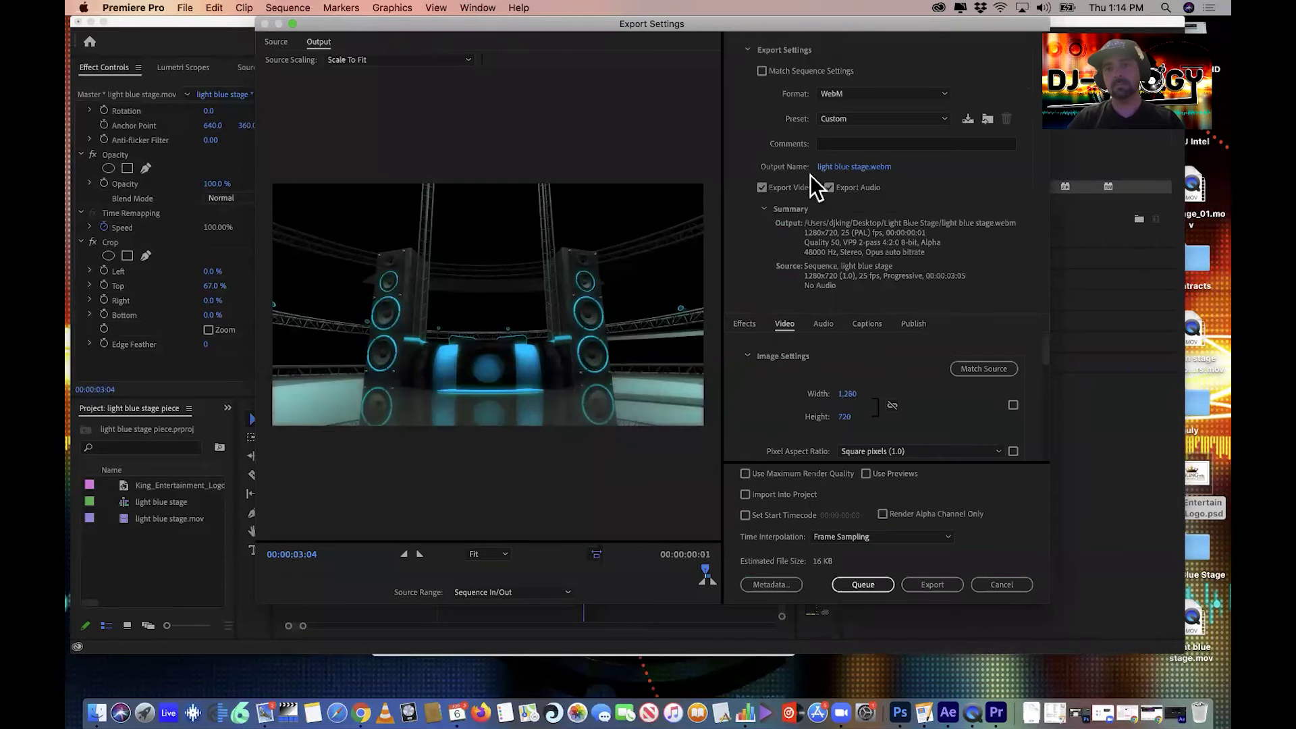
click(851, 166)
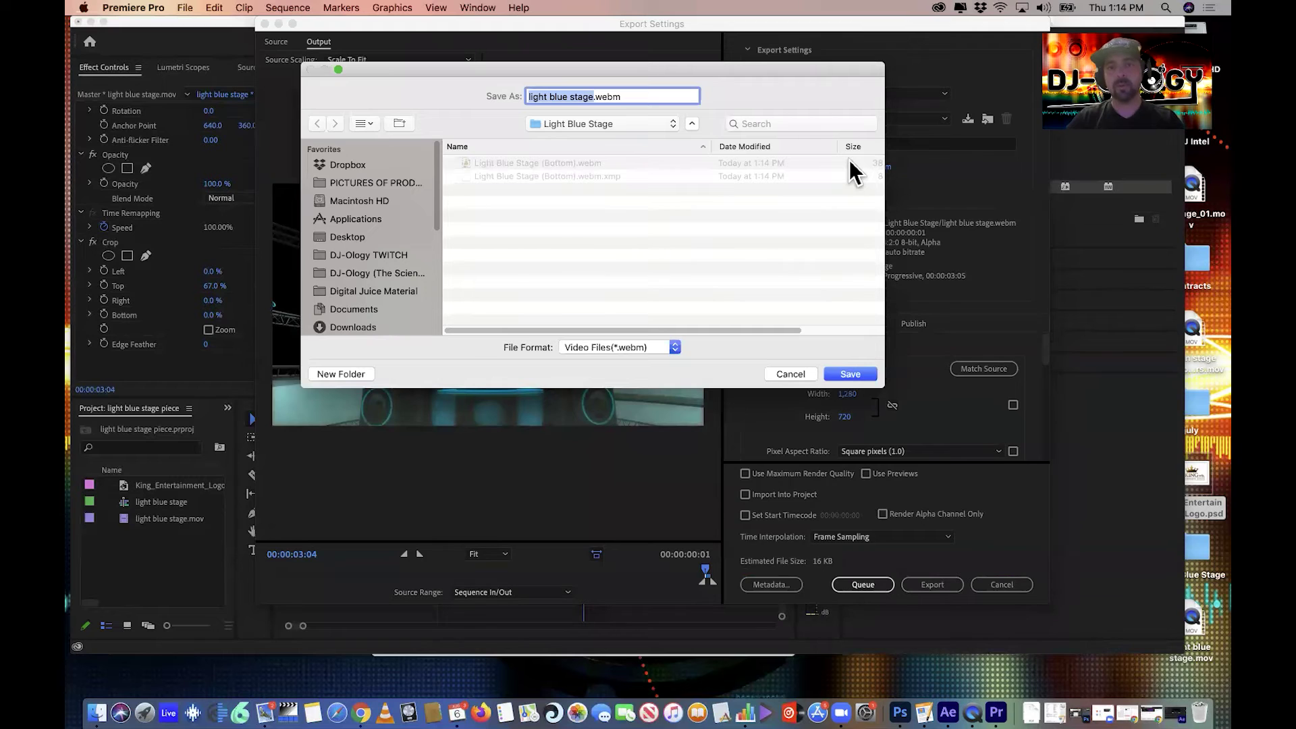
click(791, 374)
scroll(907, 420, down, 10)
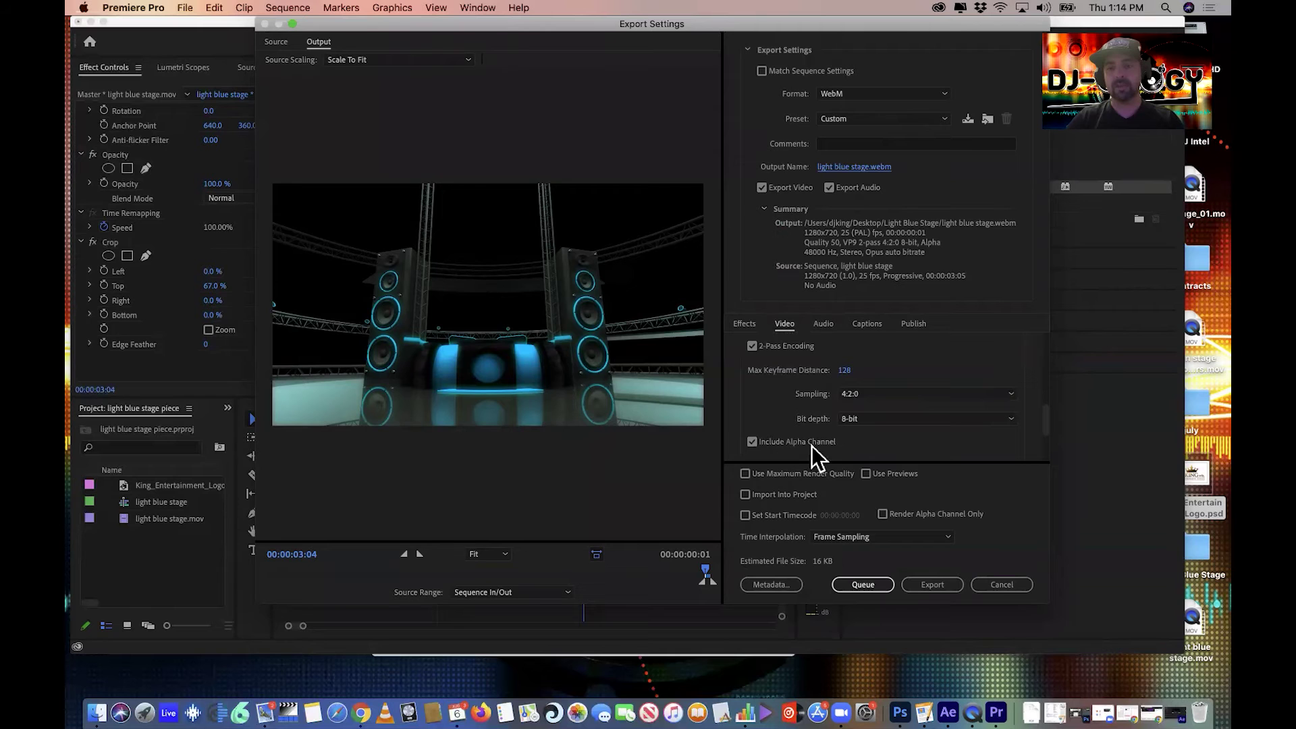
click(877, 168)
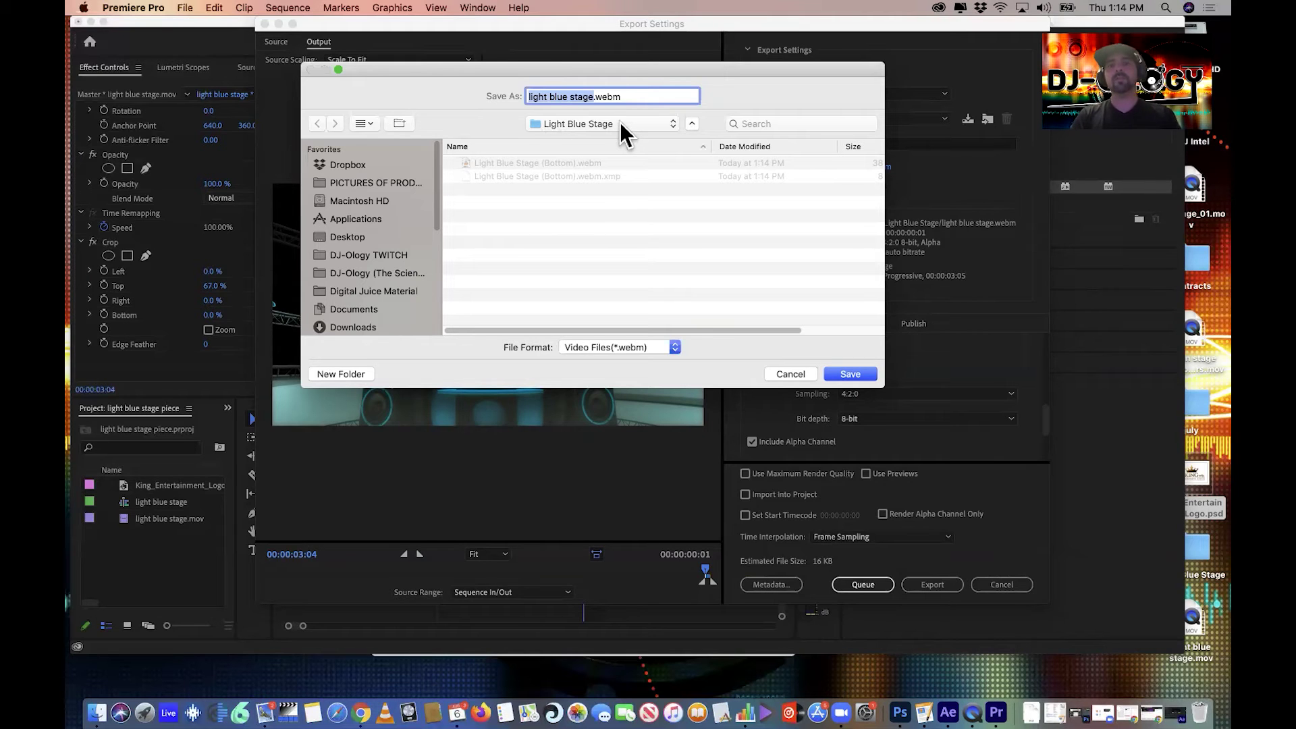
text(Light Blue )
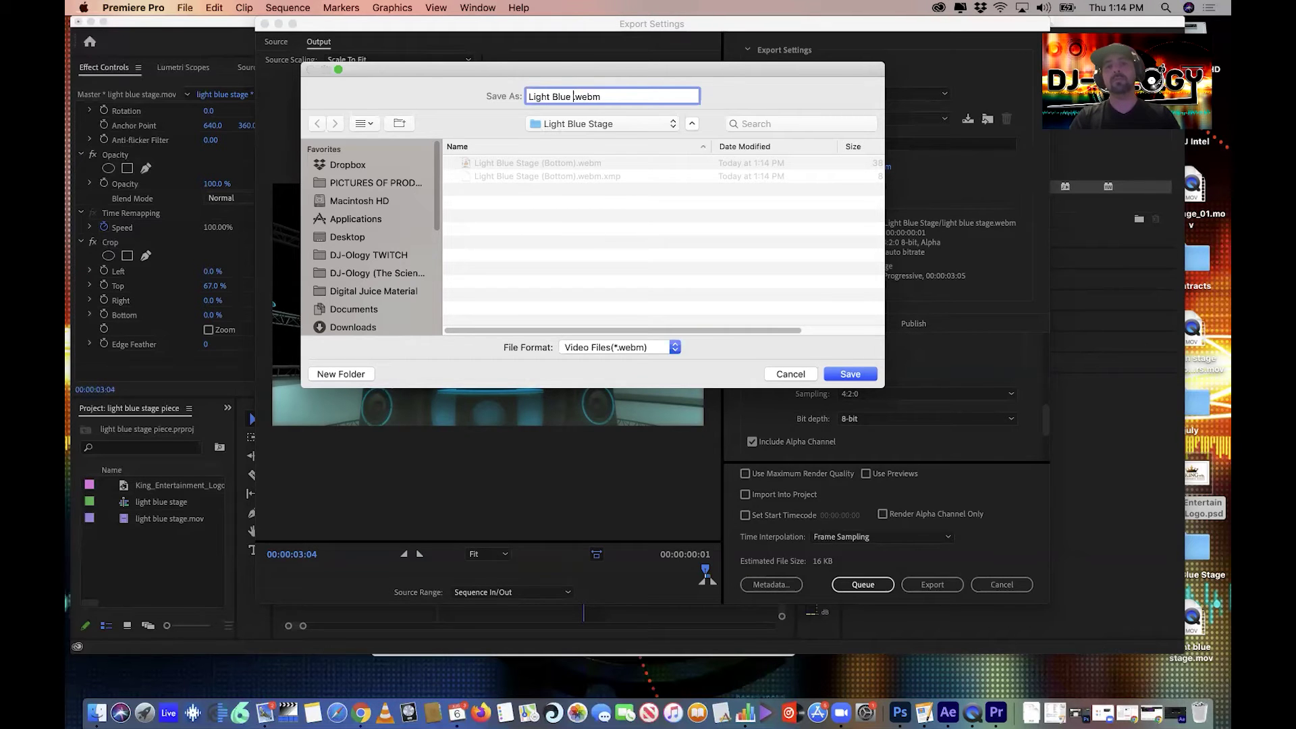
text(STage)
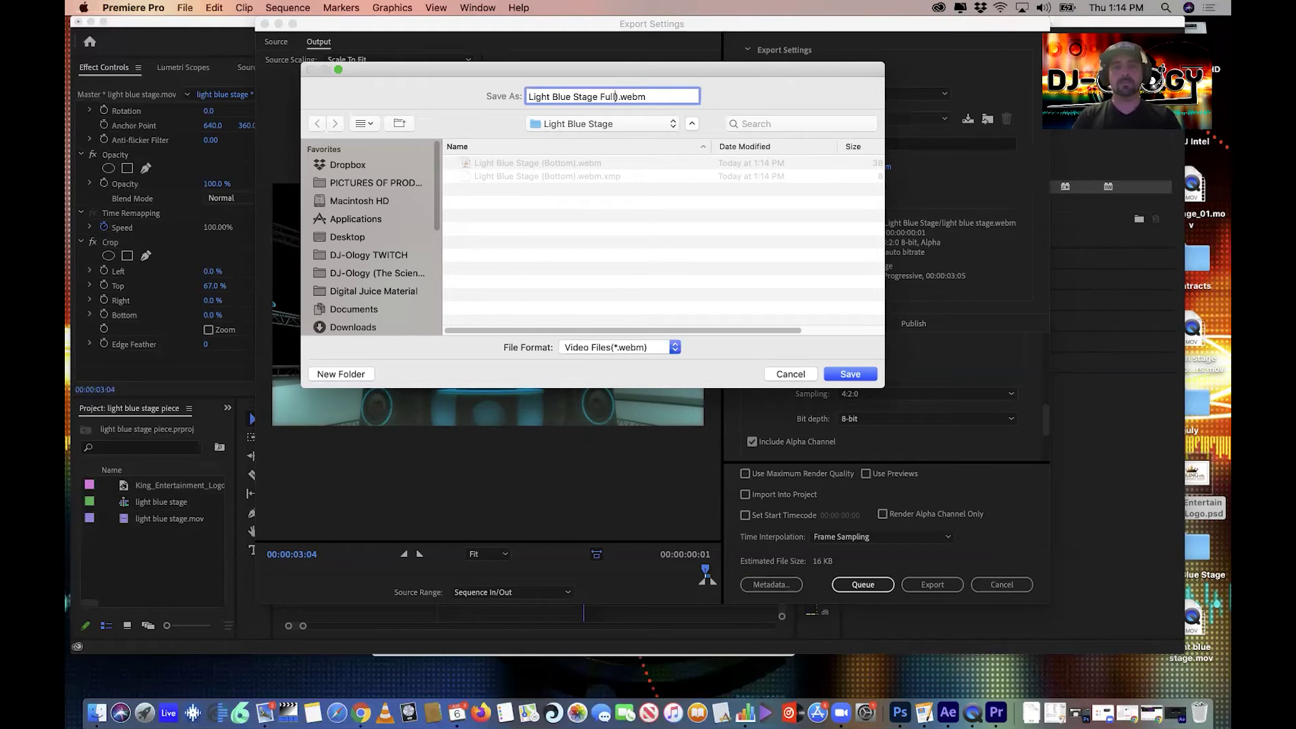
text(()
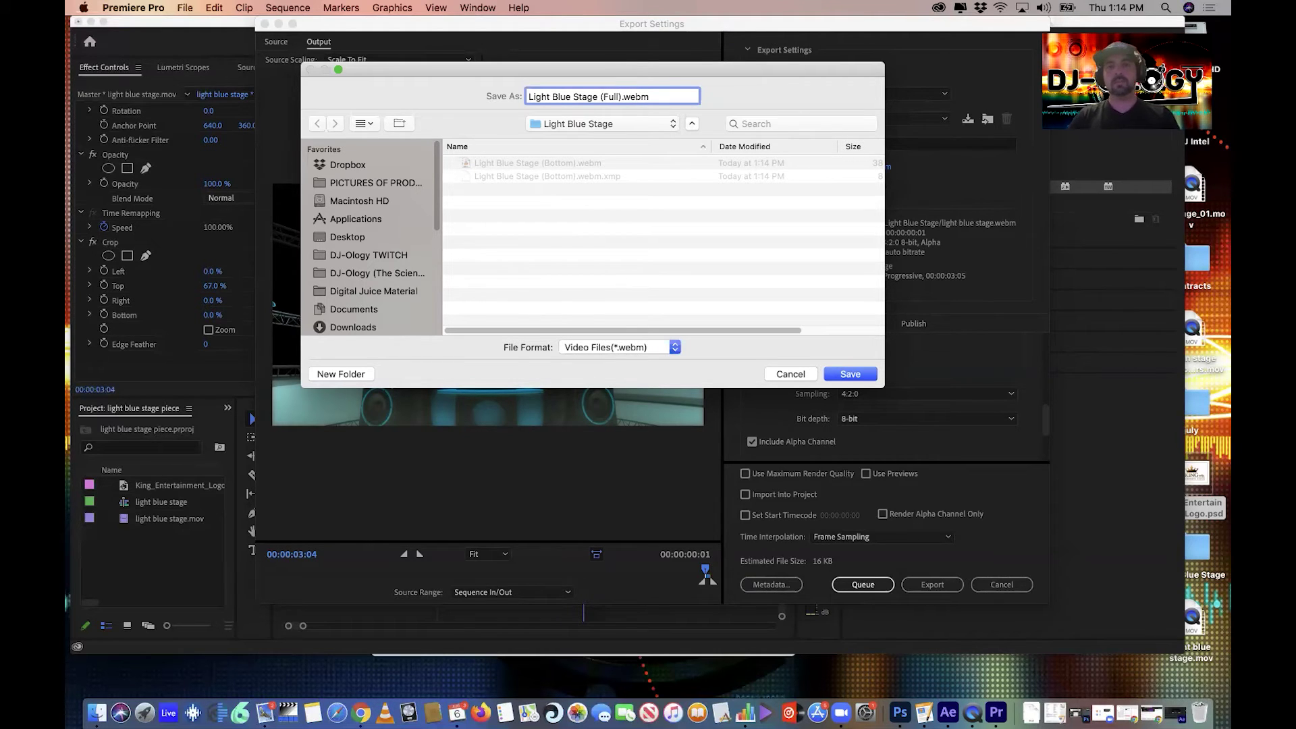
key(Return)
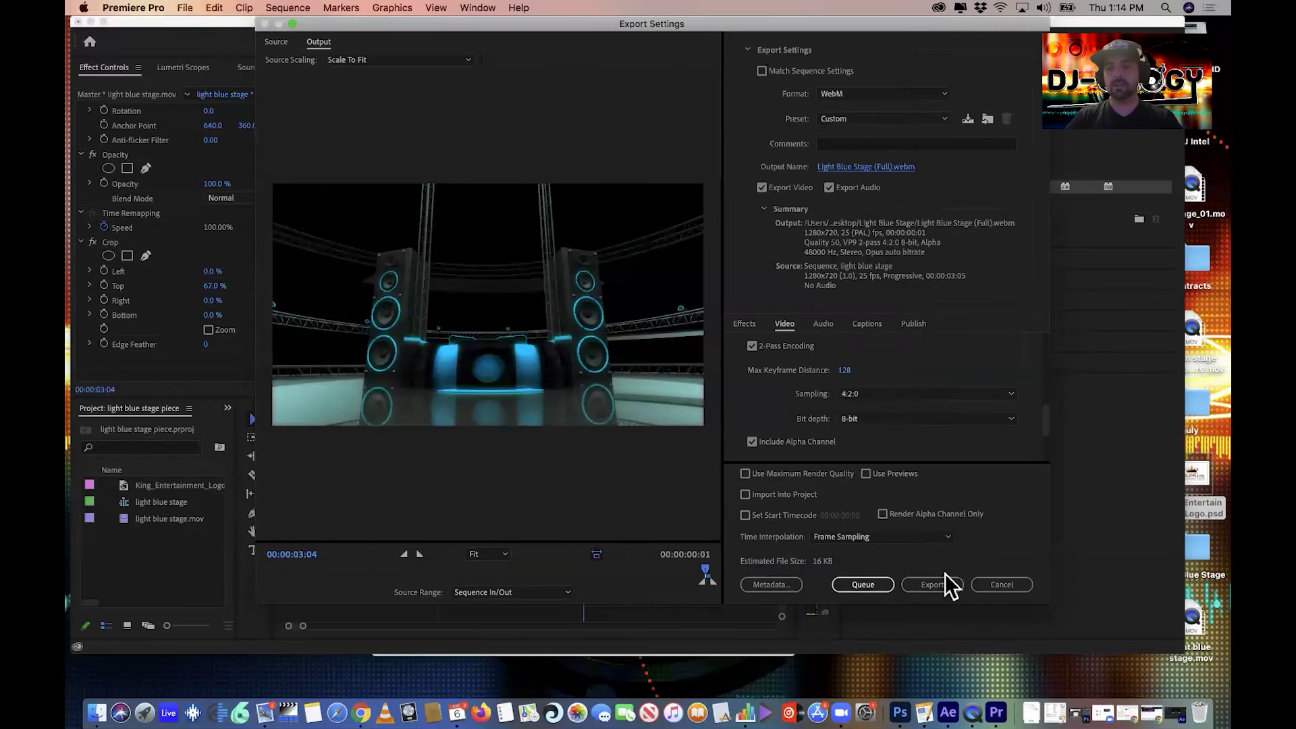
click(938, 584)
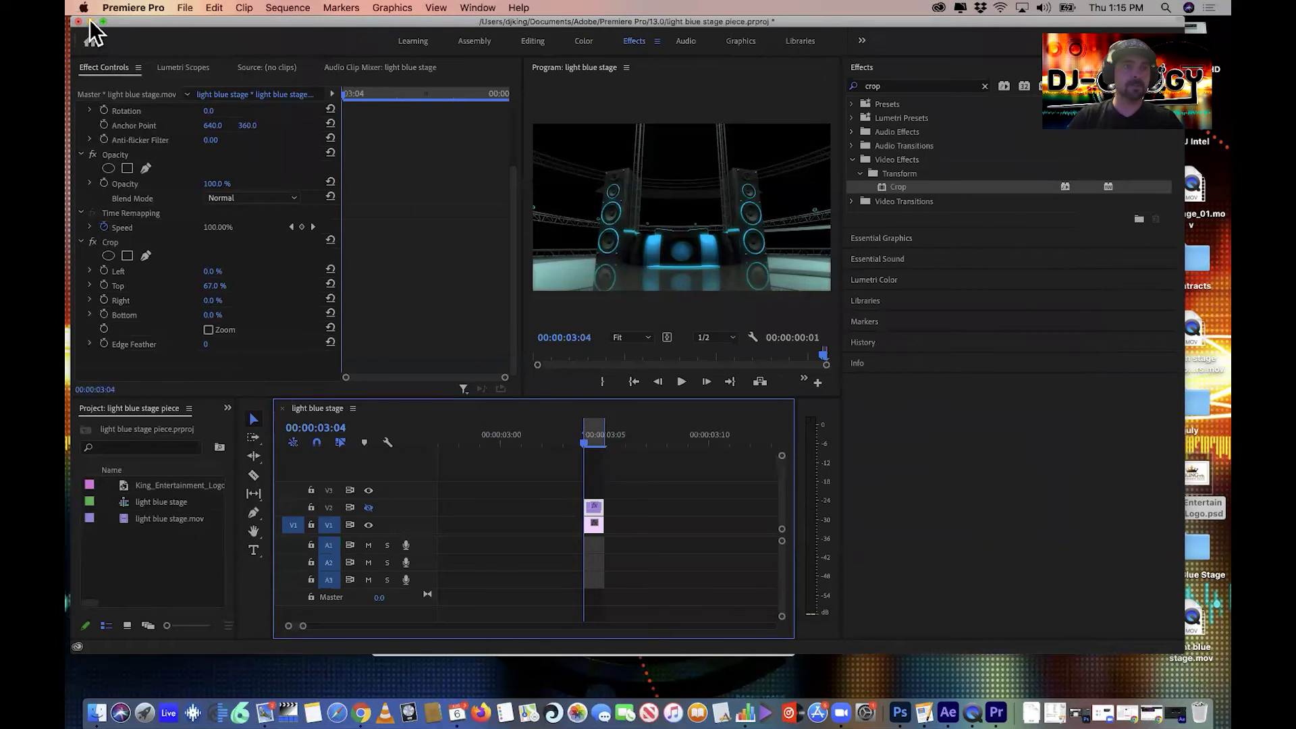
- Launch OBS Studio from the system search by typing 'obs'
click(1164, 7)
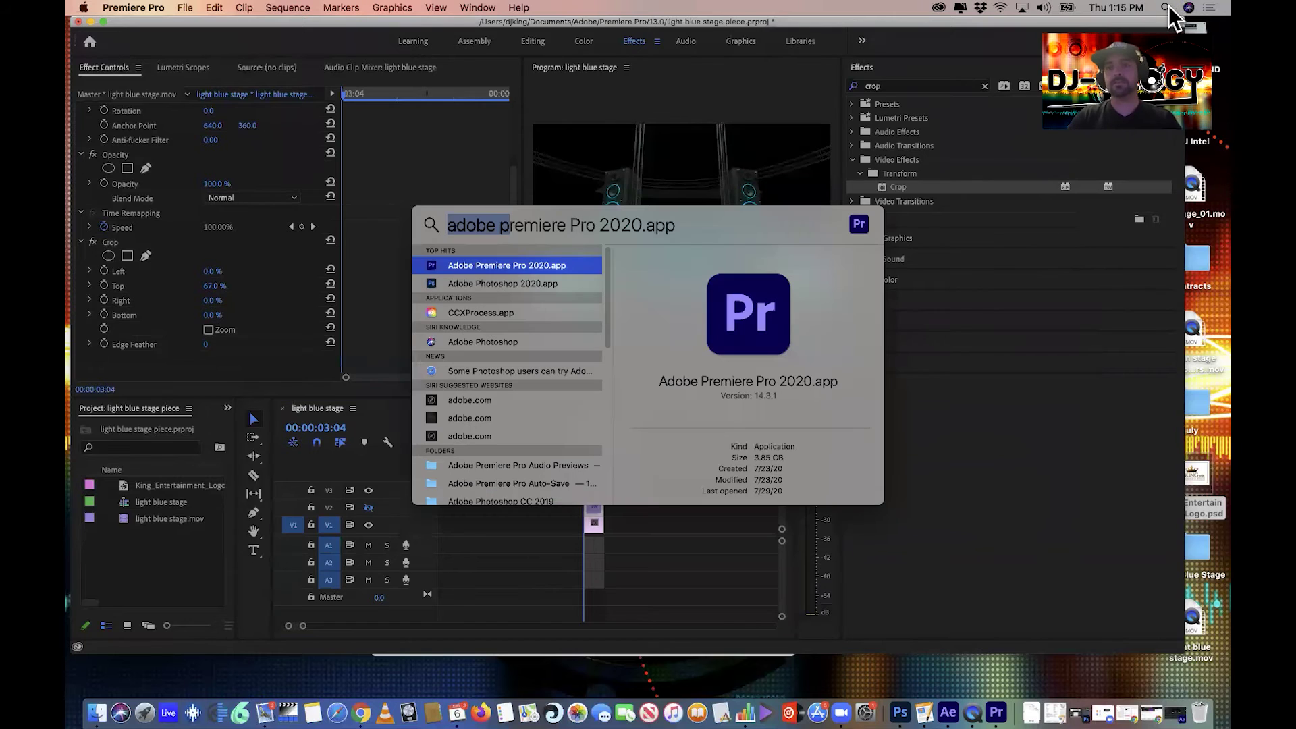
click(1164, 8)
click(1164, 8)
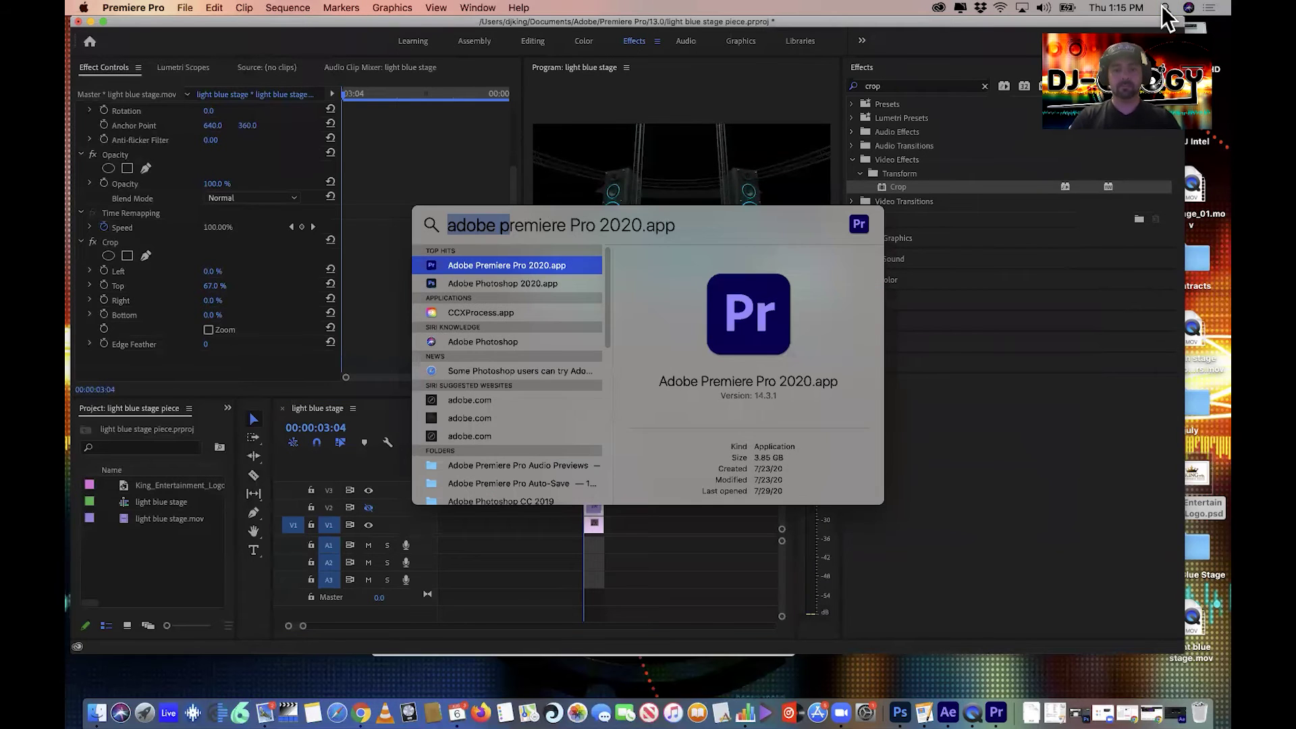
text(obs)
key(Return)
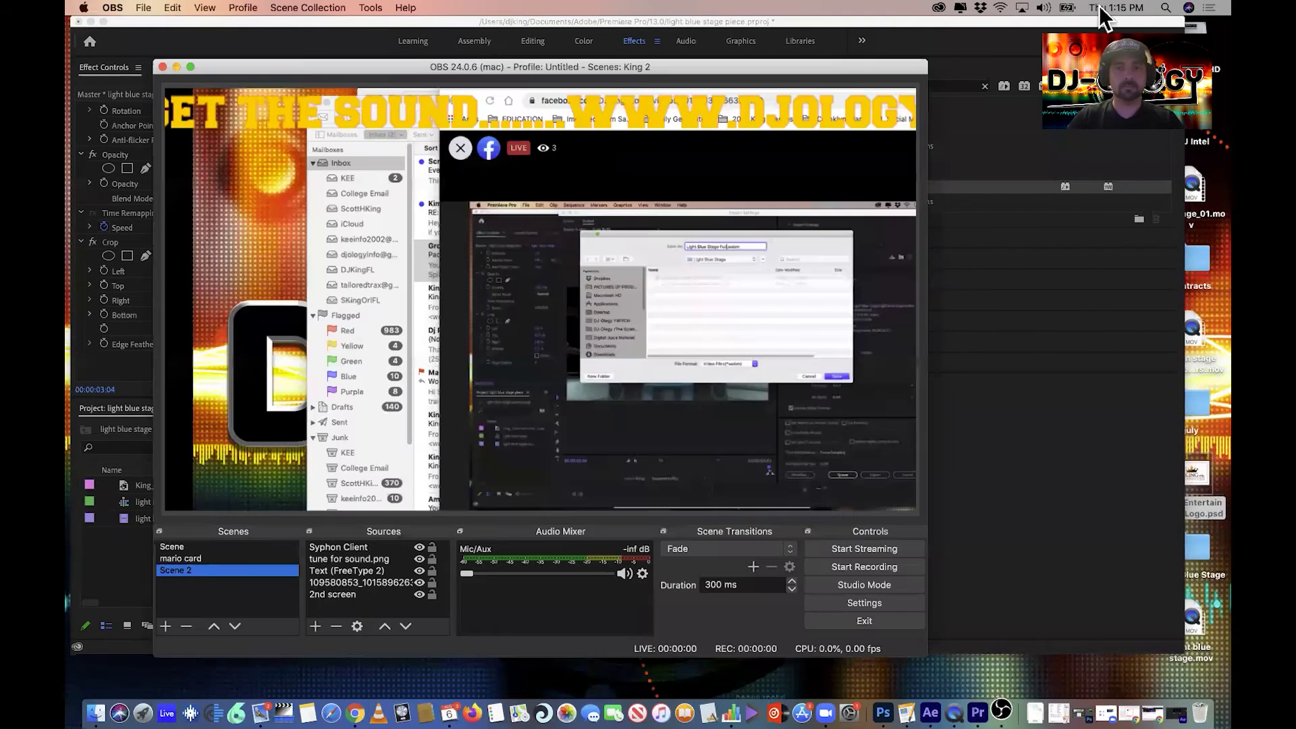
- Dismiss the update prompt and add a new scene named 'light blue stage'
click(143, 8)
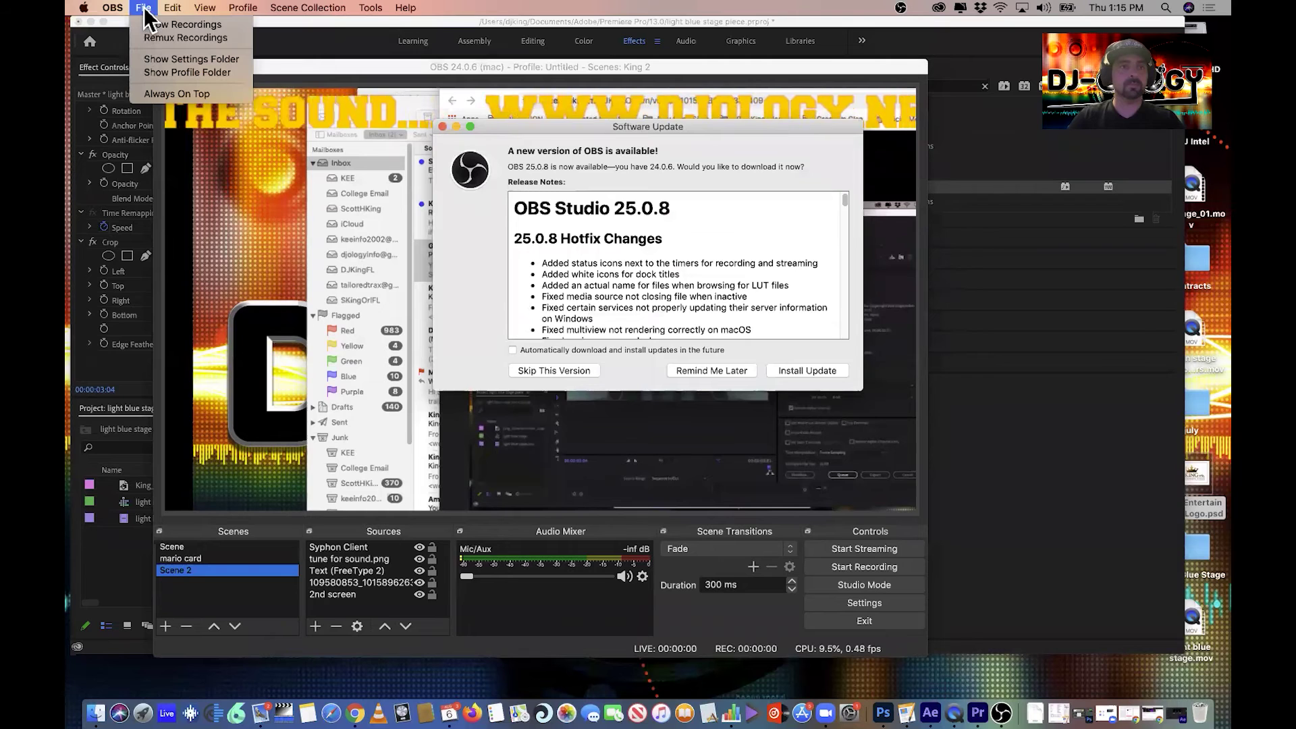
click(165, 626)
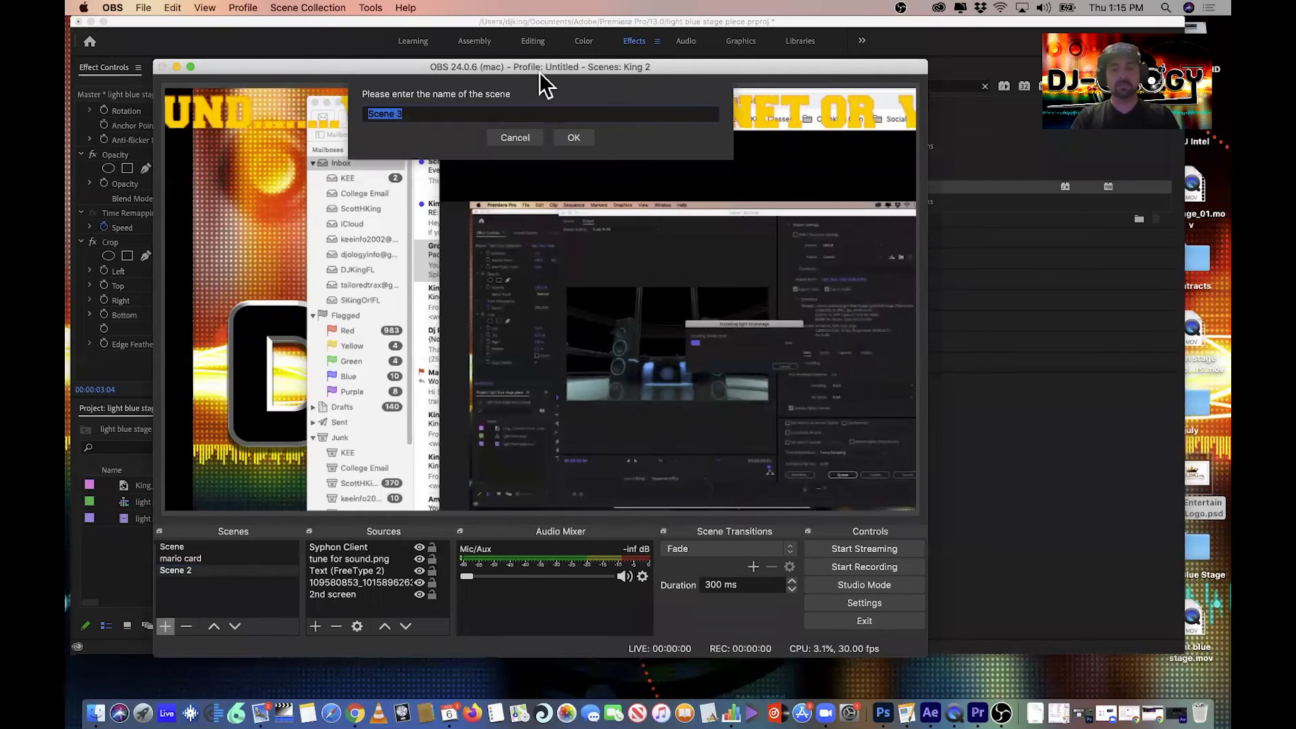
text(li)
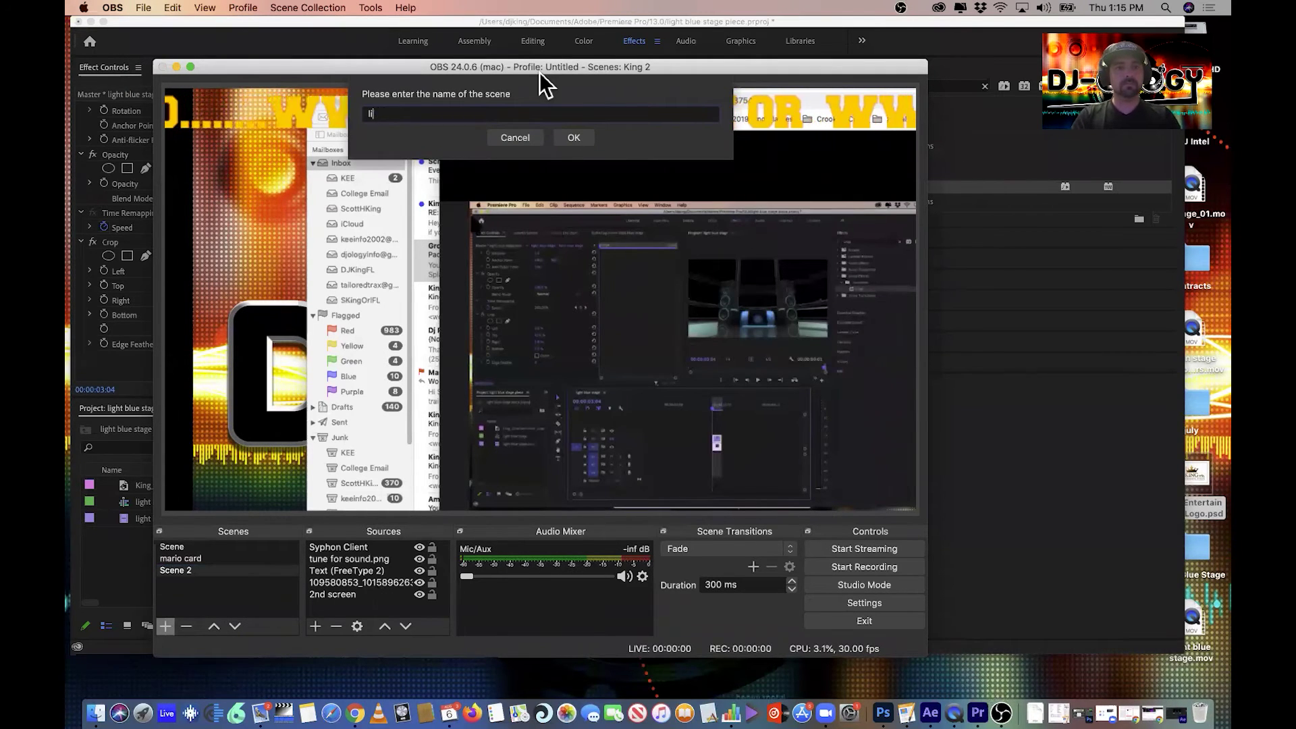
text(ght blue stage)
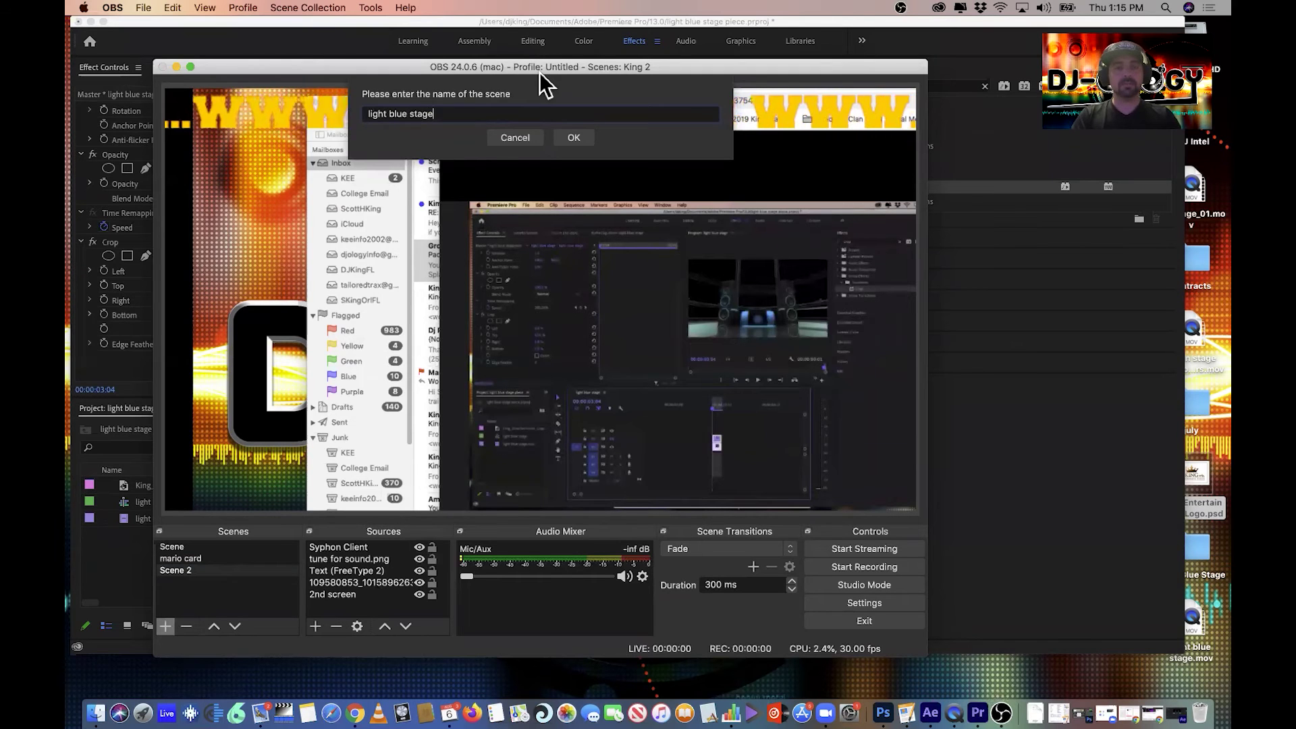
key(Return)
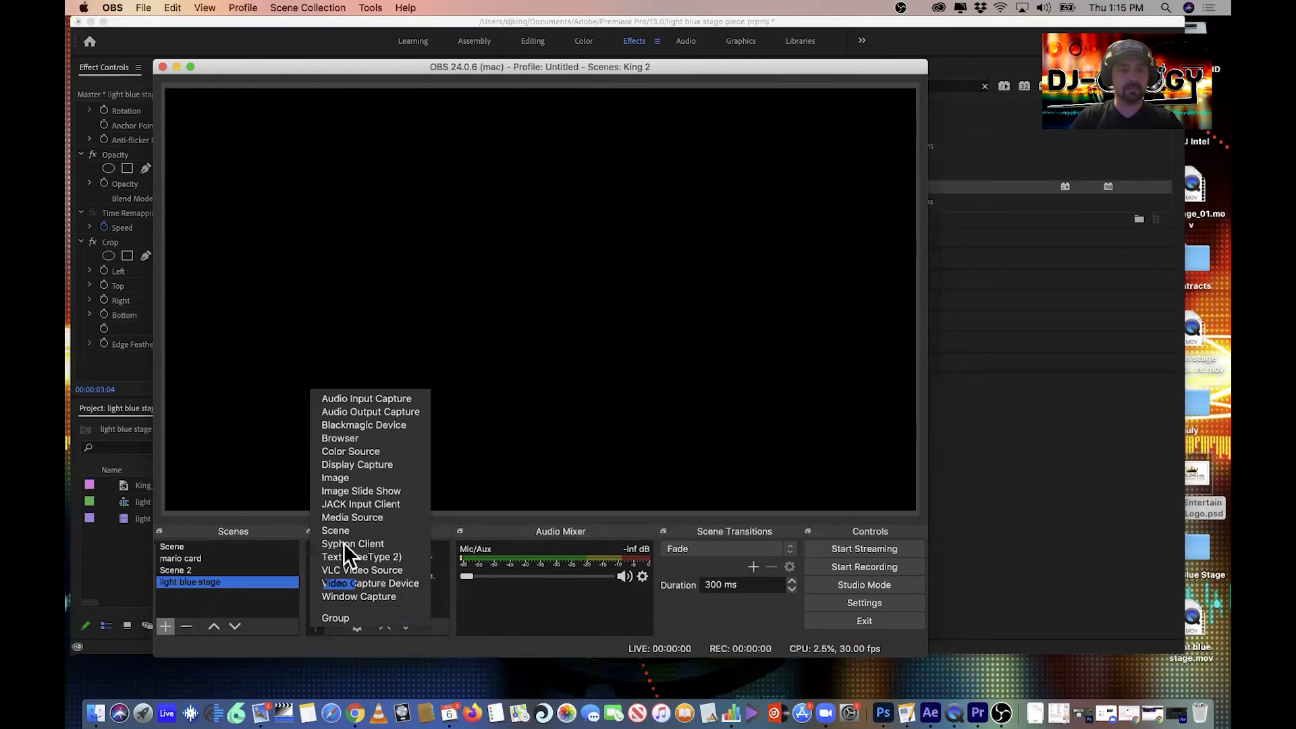
- Add media source 'Light Blue Stage full' playing Desktop > Light Blue Stage > Light Blue Stage (Full).webm
click(404, 518)
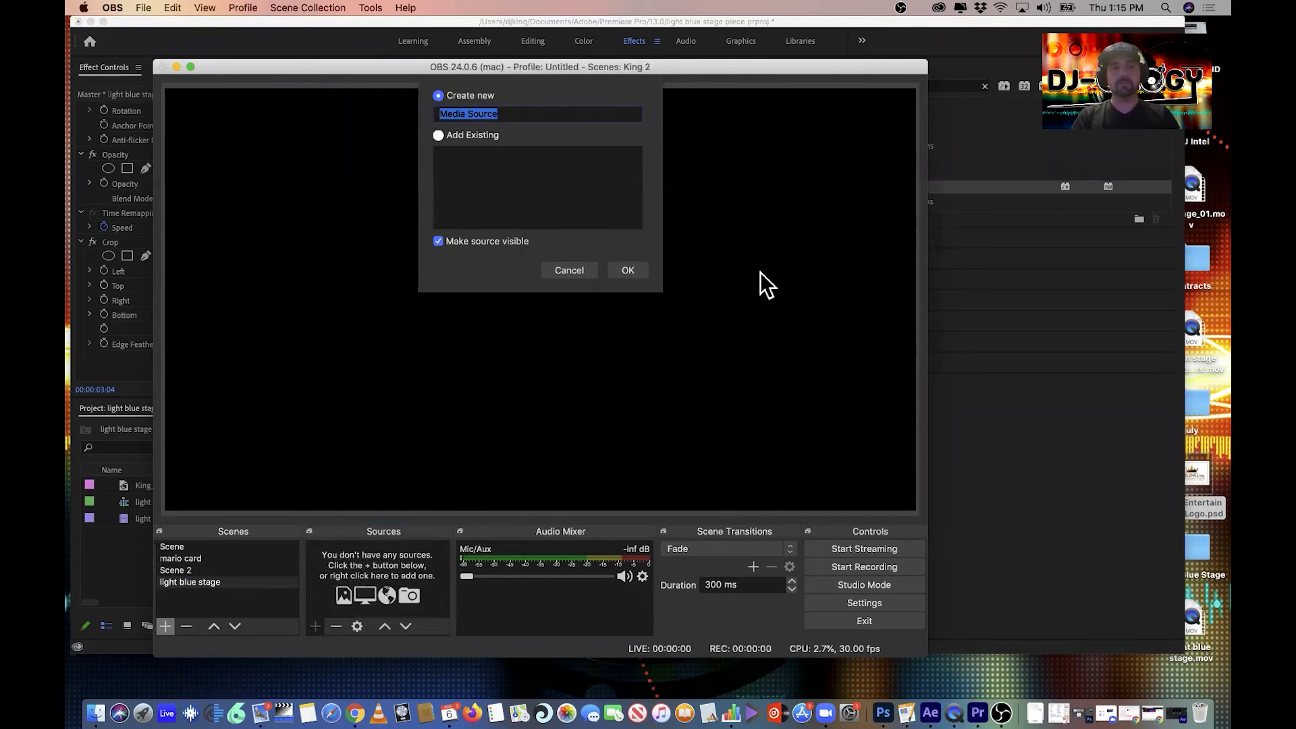
text(Light Blue ST)
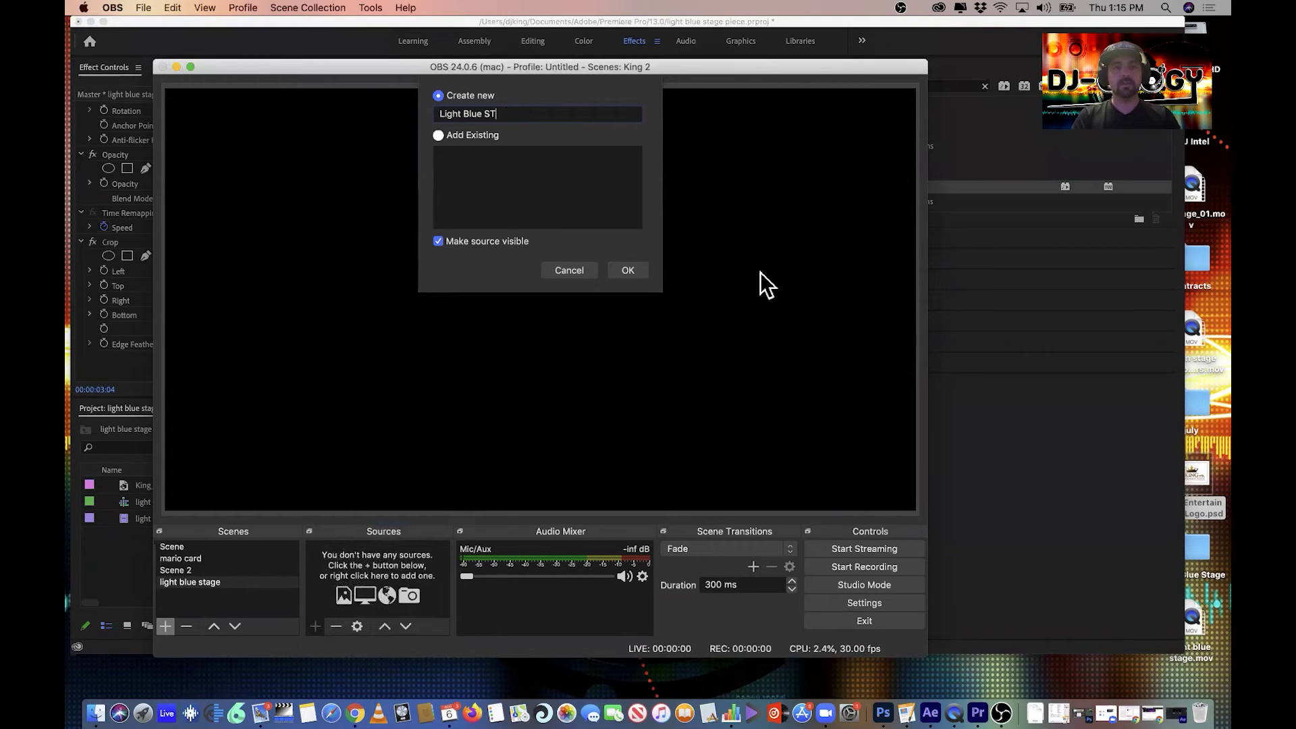
key(BackSpace)
key(Return)
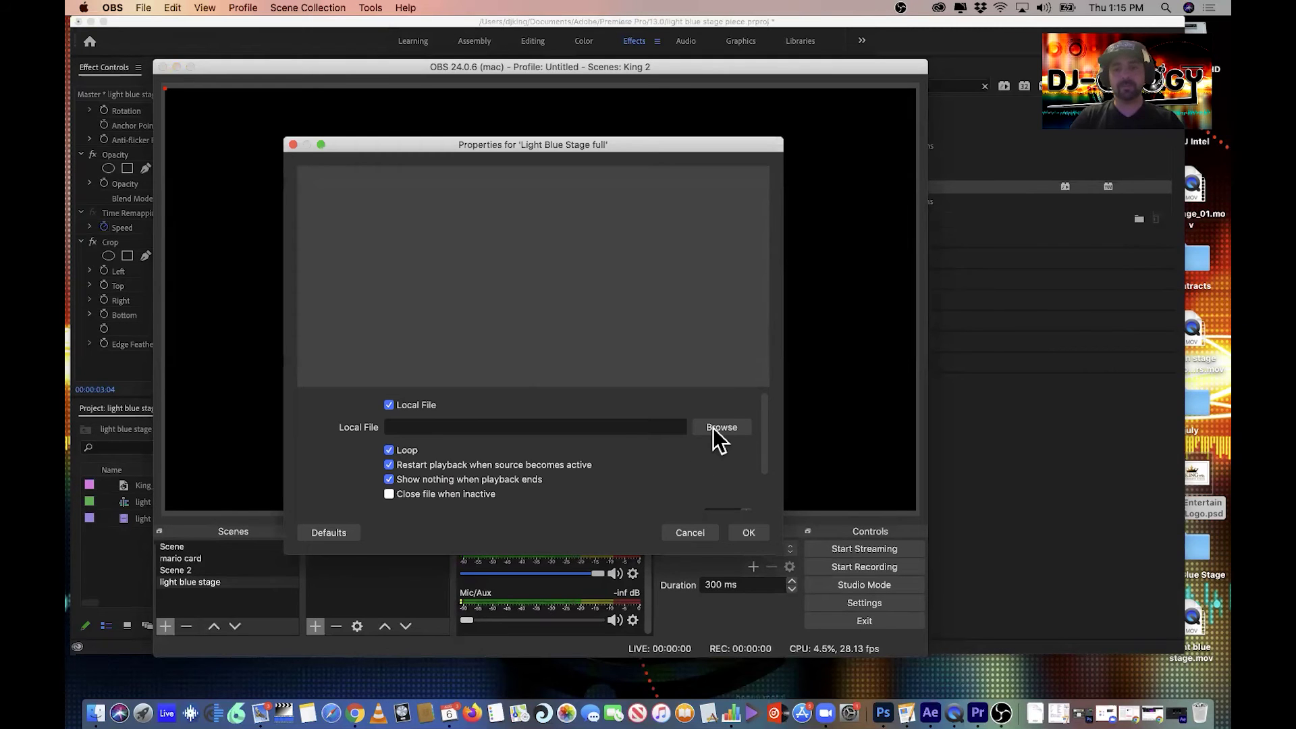
key(space)
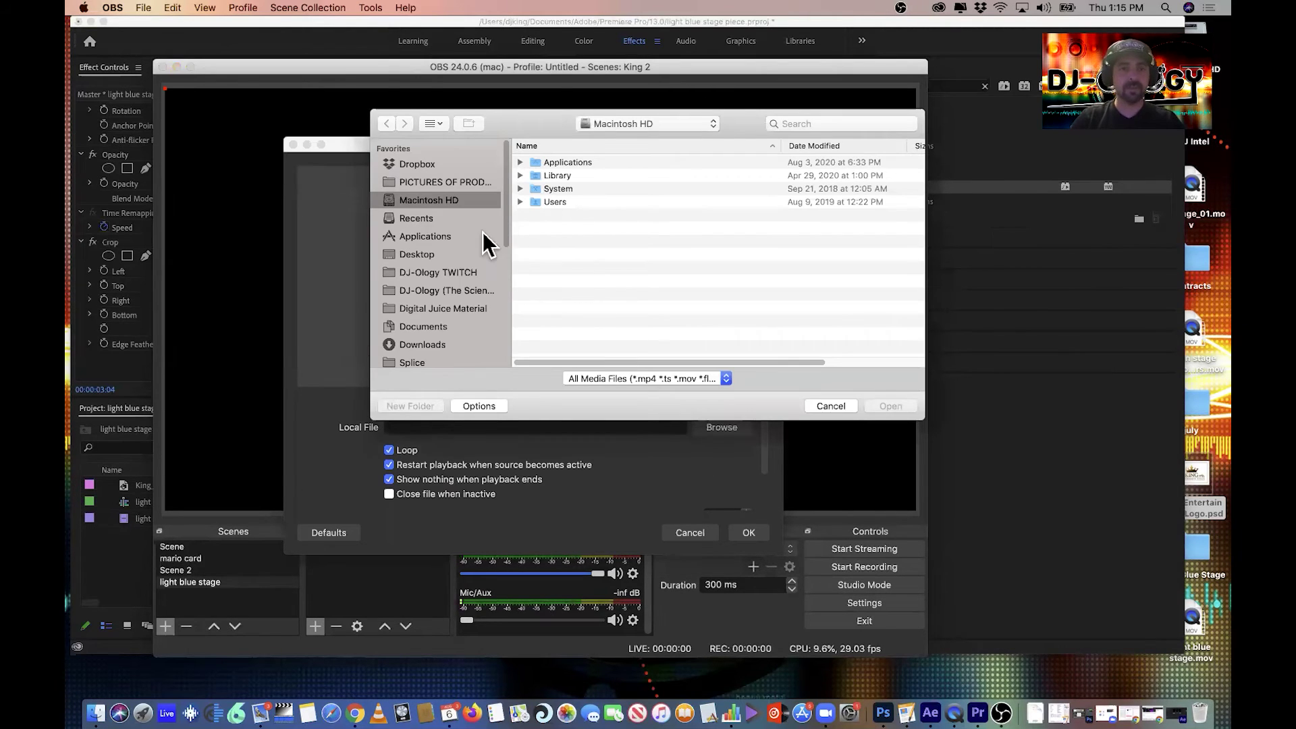
click(451, 255)
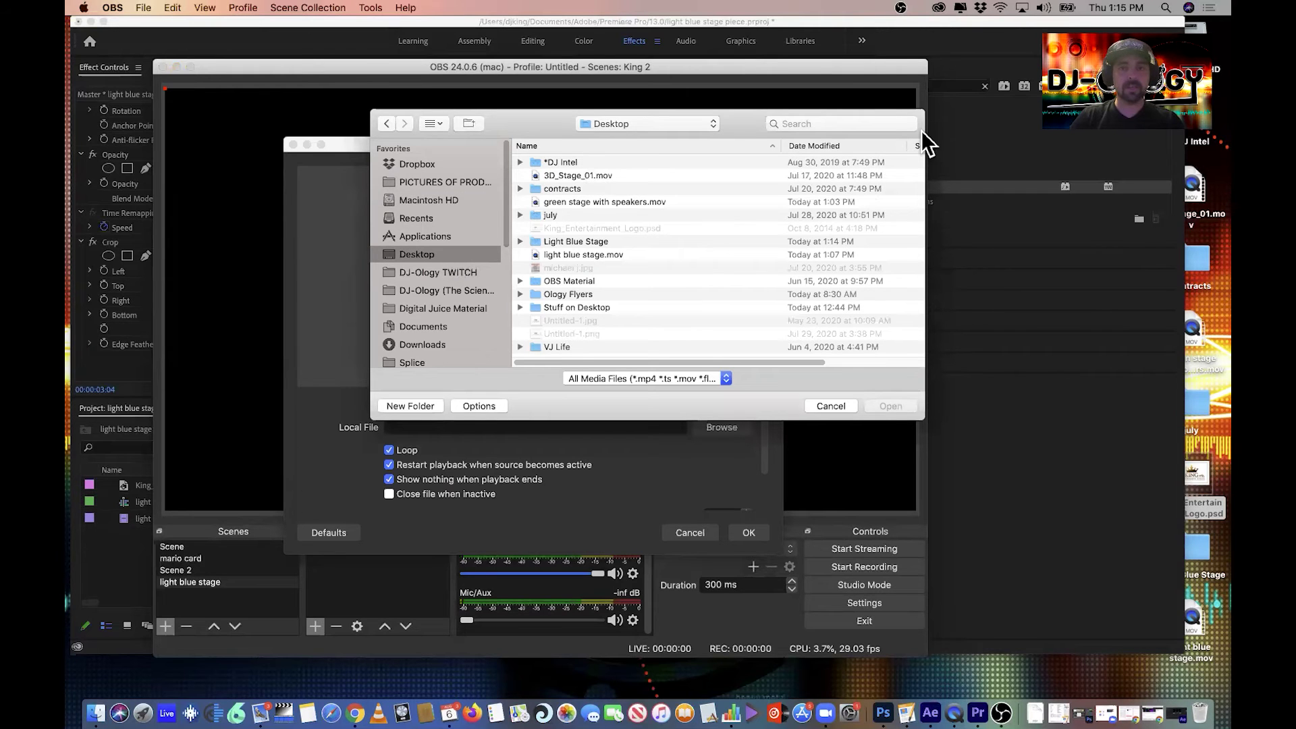
double_click(702, 159)
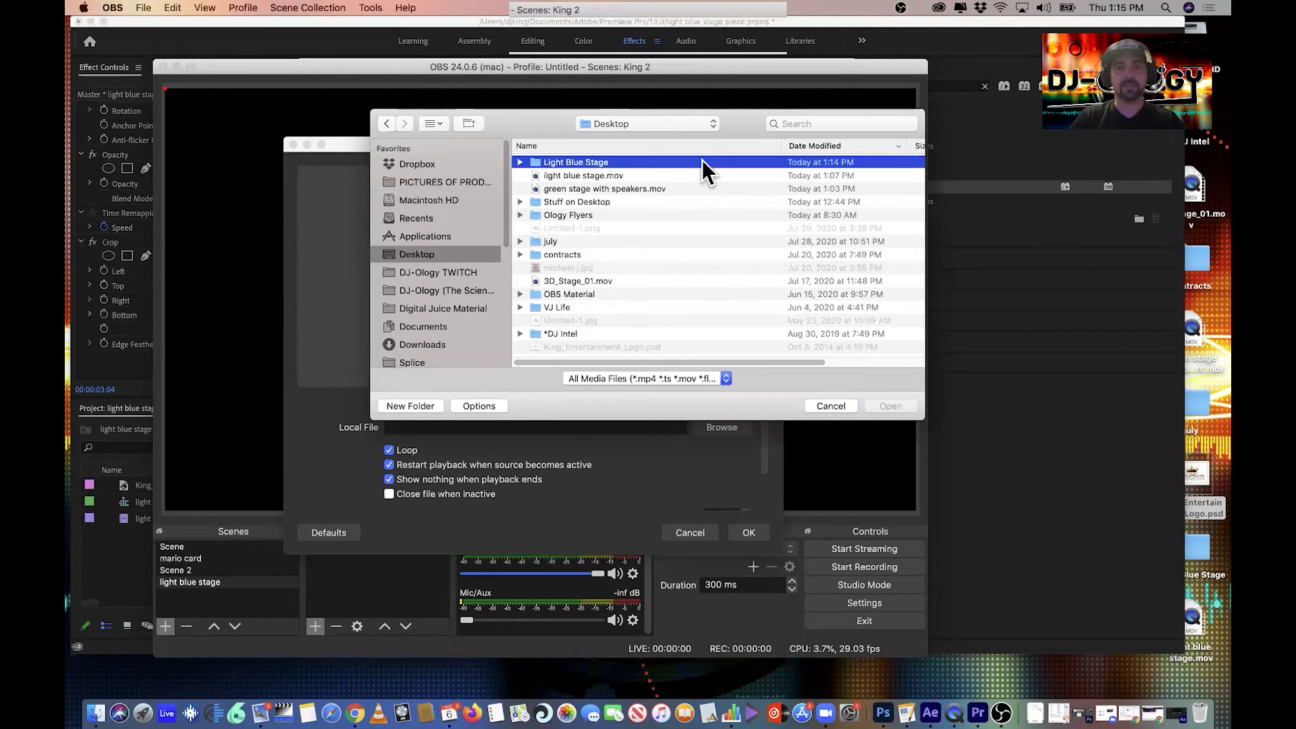
click(645, 175)
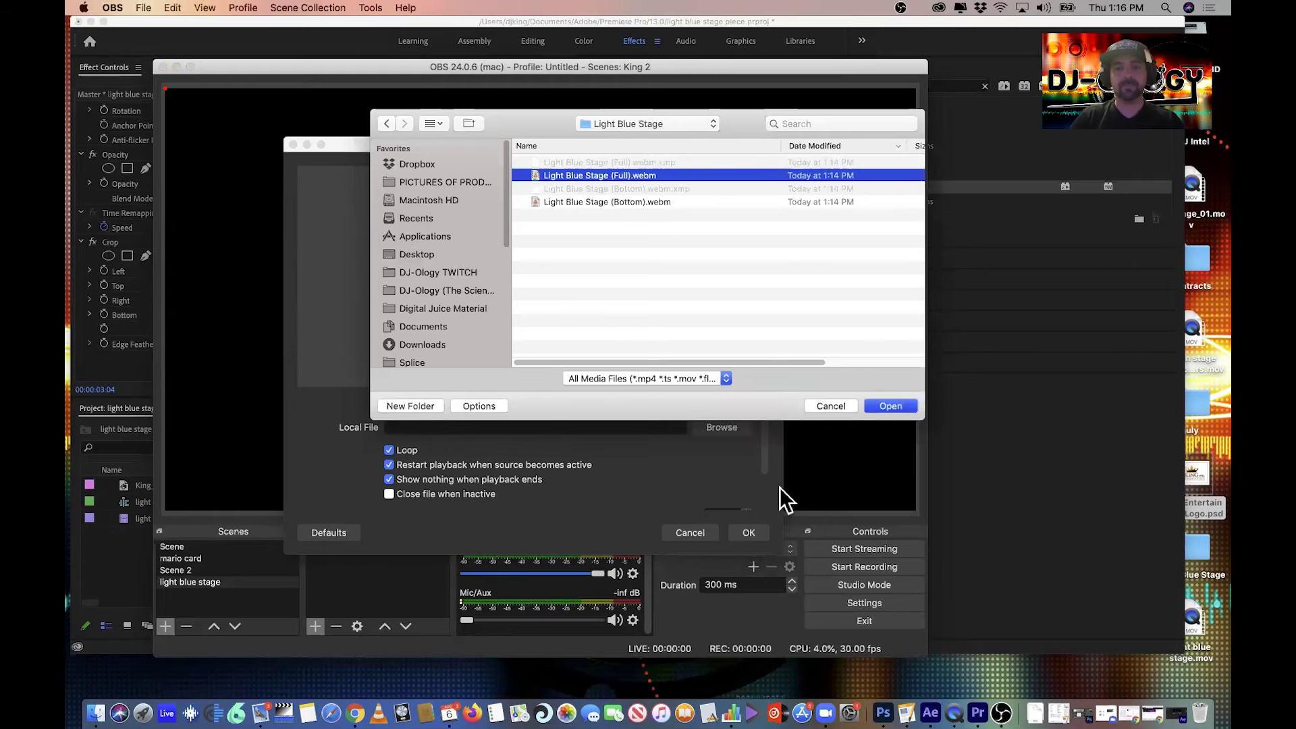
key(Return)
click(749, 533)
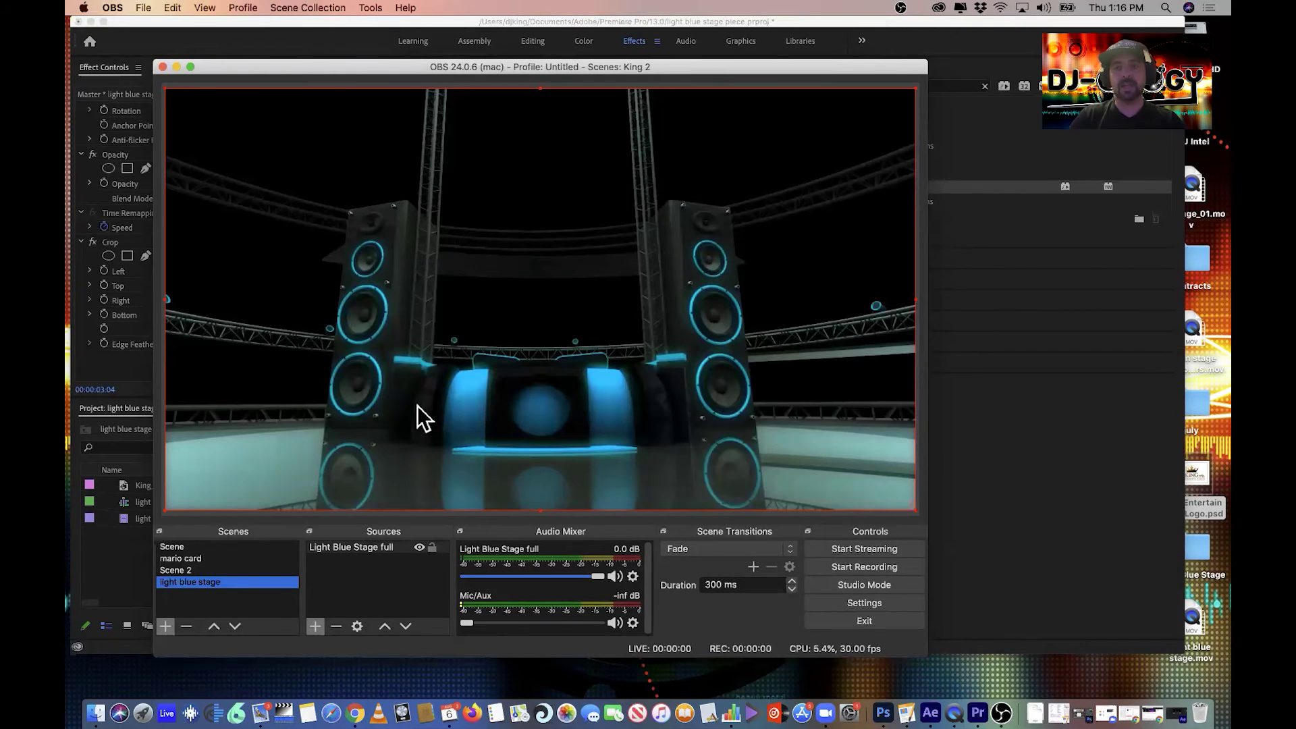
- Add a second media source named 'Light Blue Stage Bars' playing Light Blue Stage (Bottom).webm
click(315, 626)
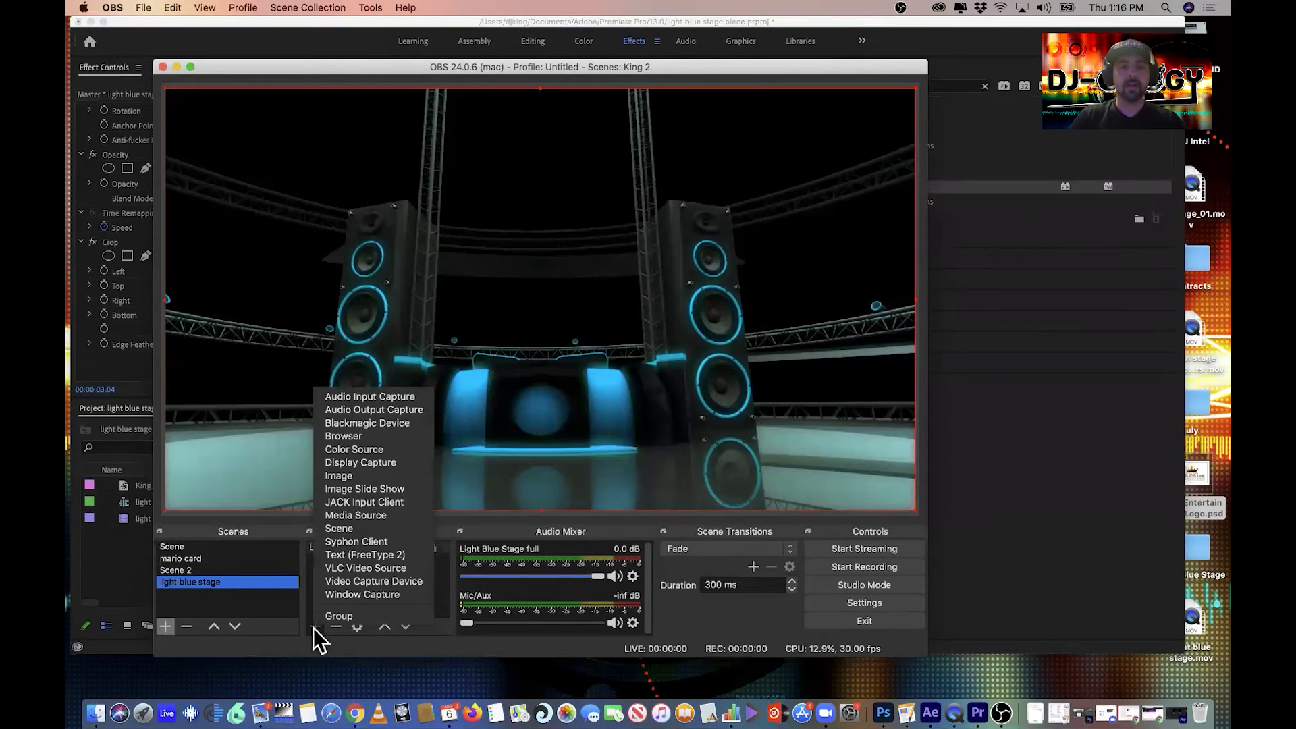
click(364, 514)
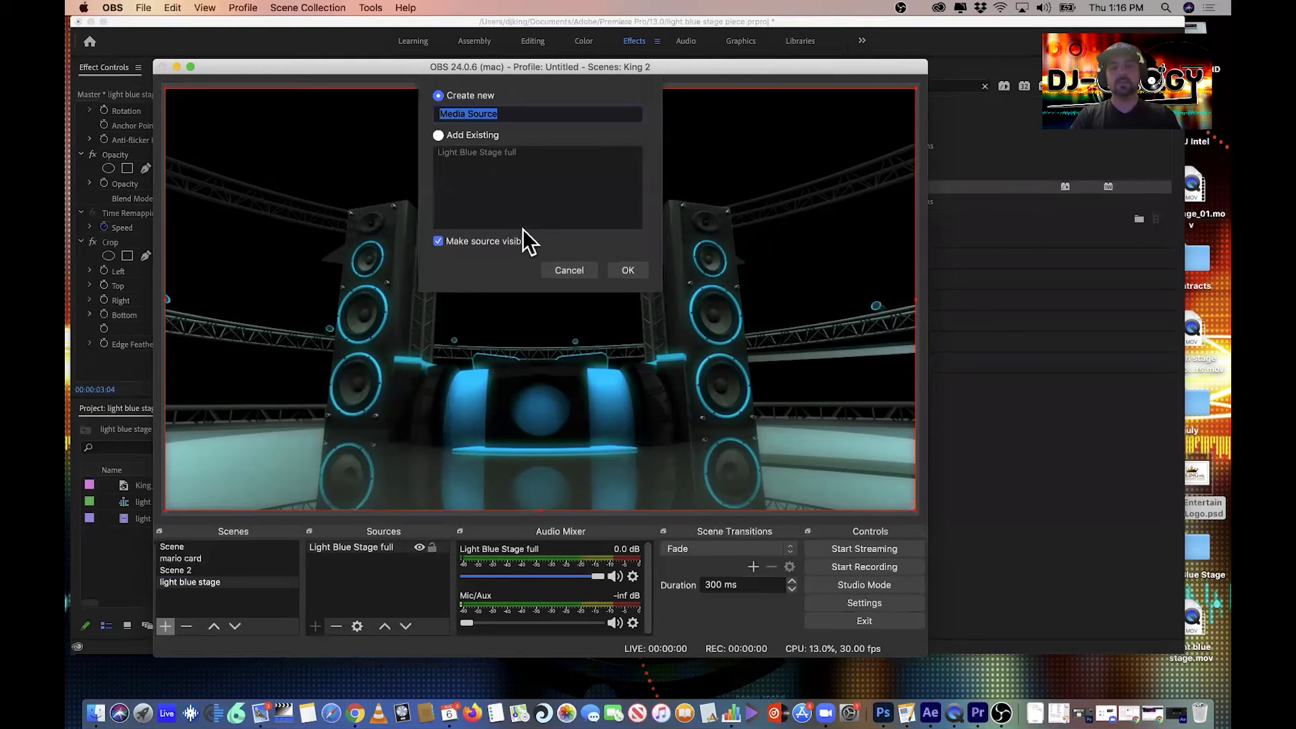
text(Light Bl)
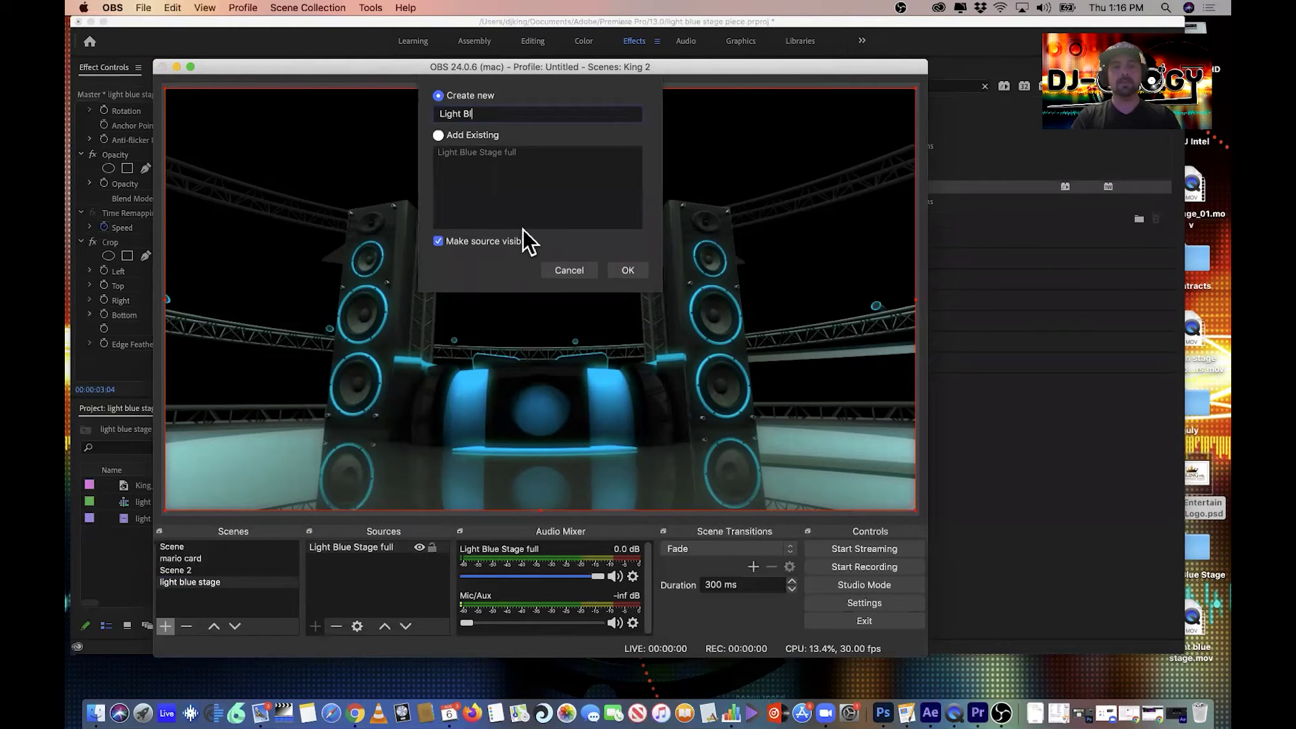
text(ue Stage B)
text(ars)
key(Return)
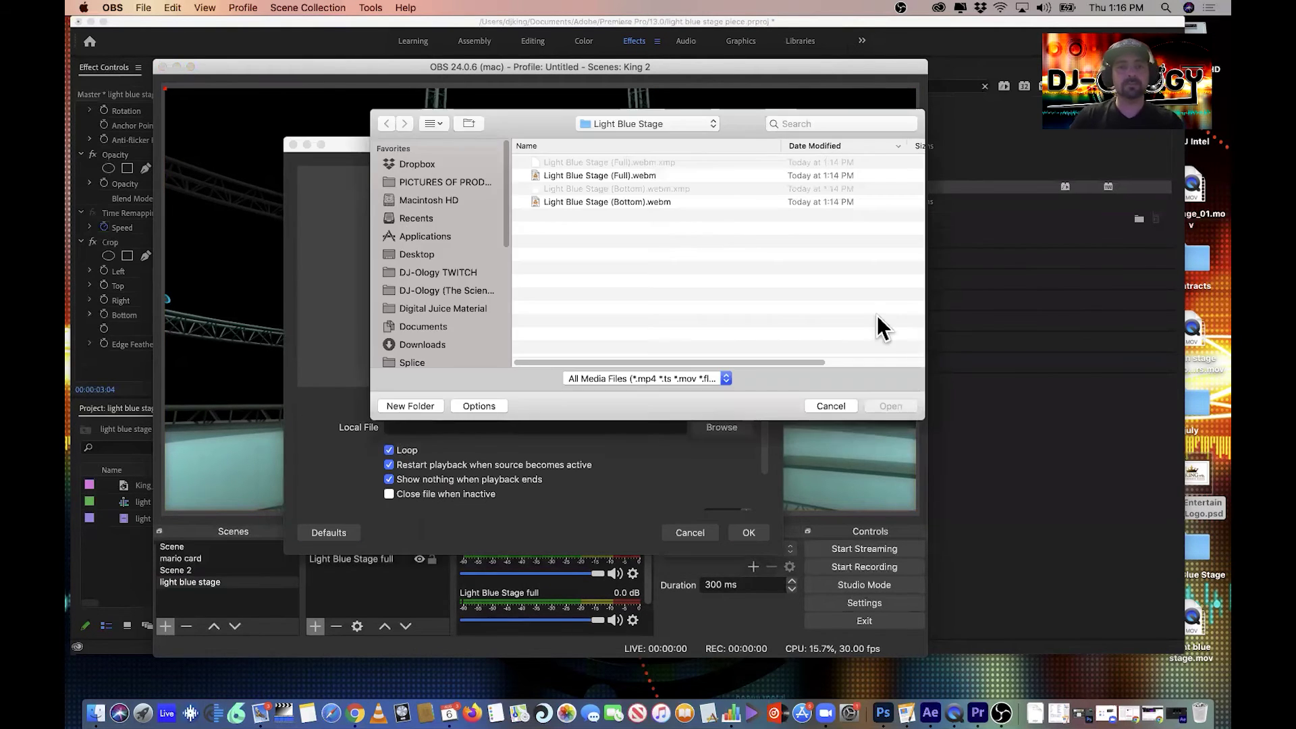
click(682, 202)
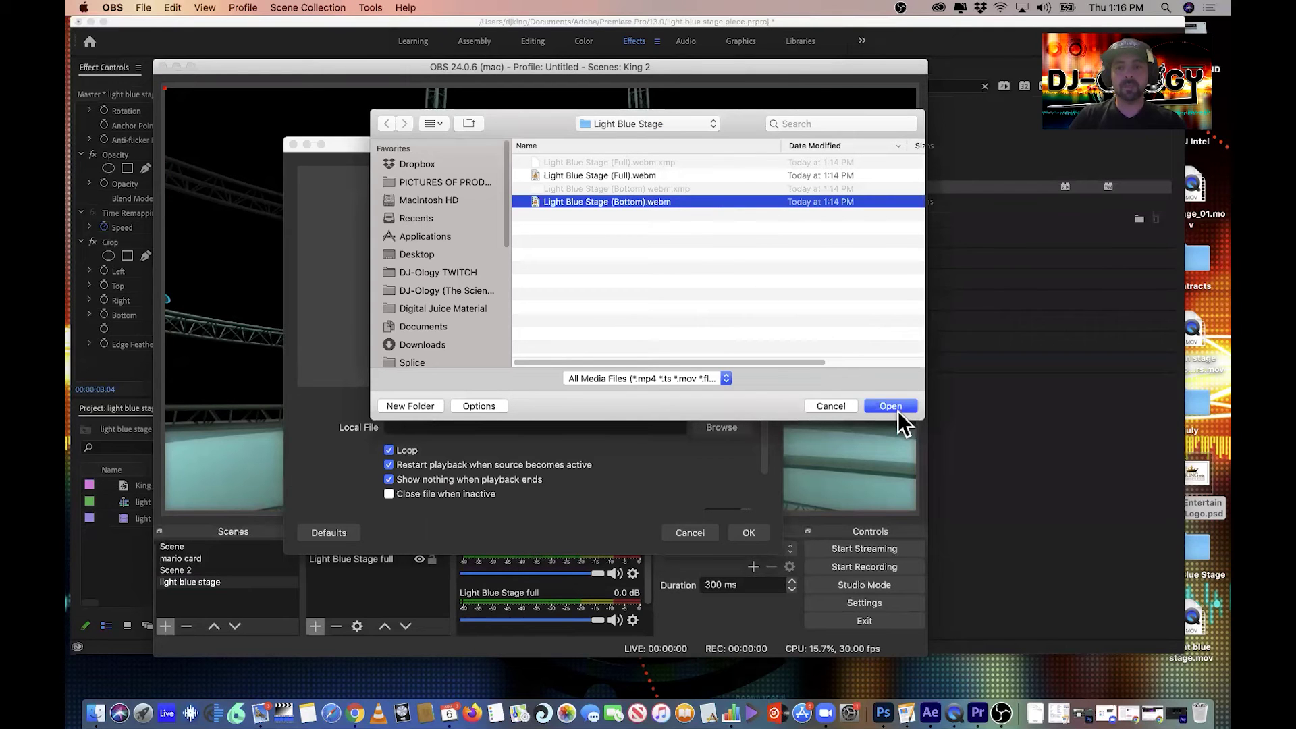
click(896, 405)
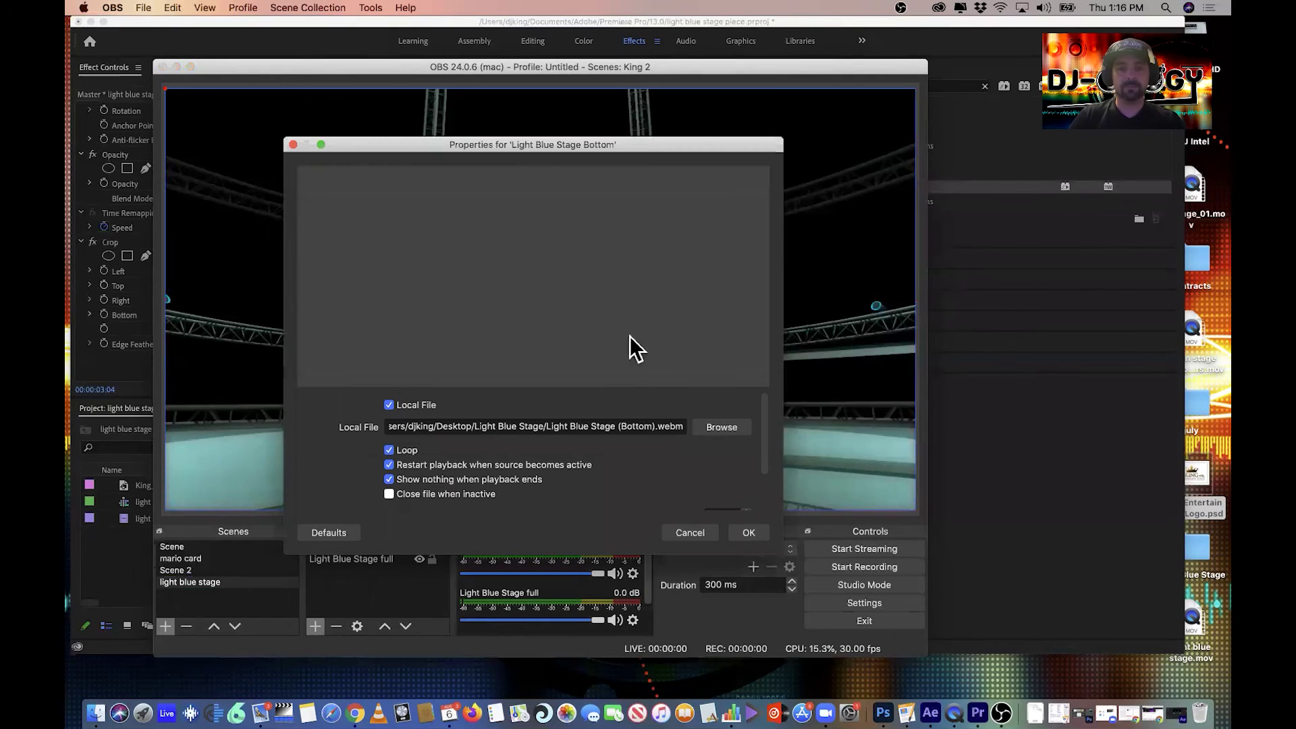
click(751, 531)
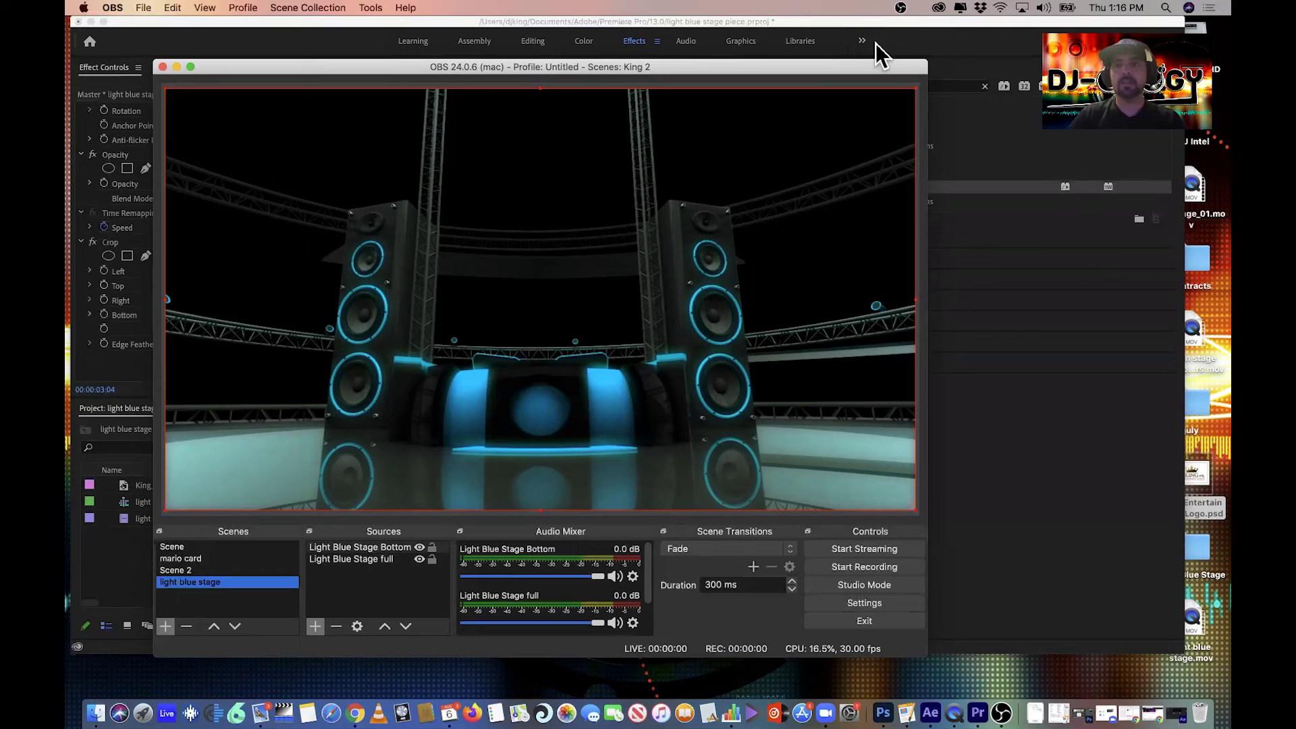
- Minimise Premiere Pro with Cmd+M and launch MixEmergency by searching 'mix'
click(882, 24)
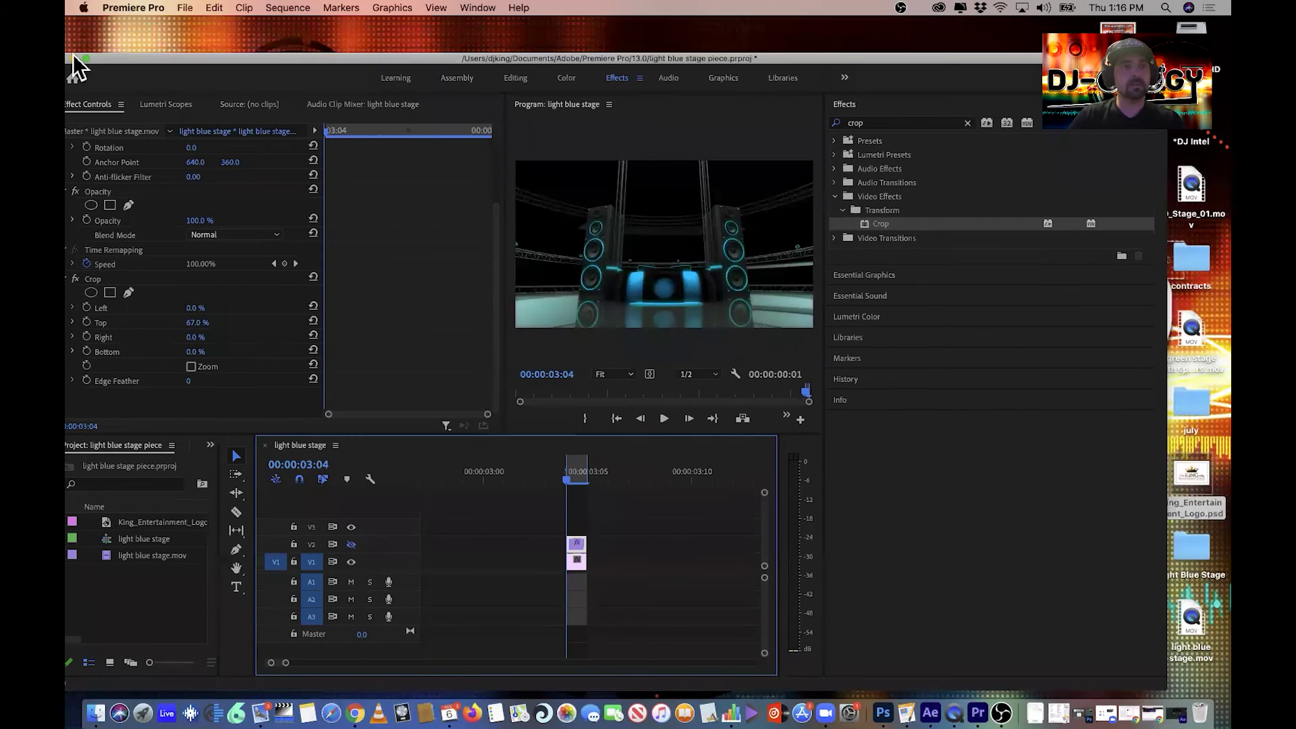
key(super+m)
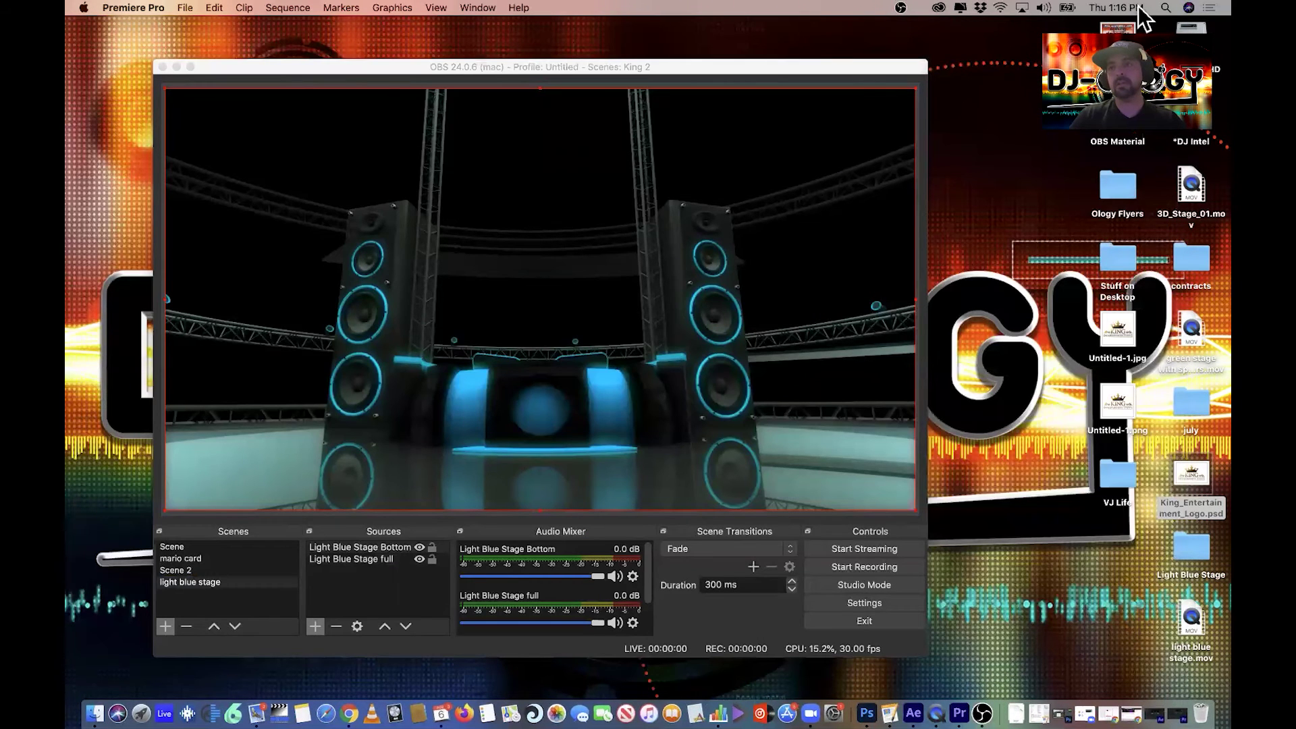
click(1165, 8)
text(mix)
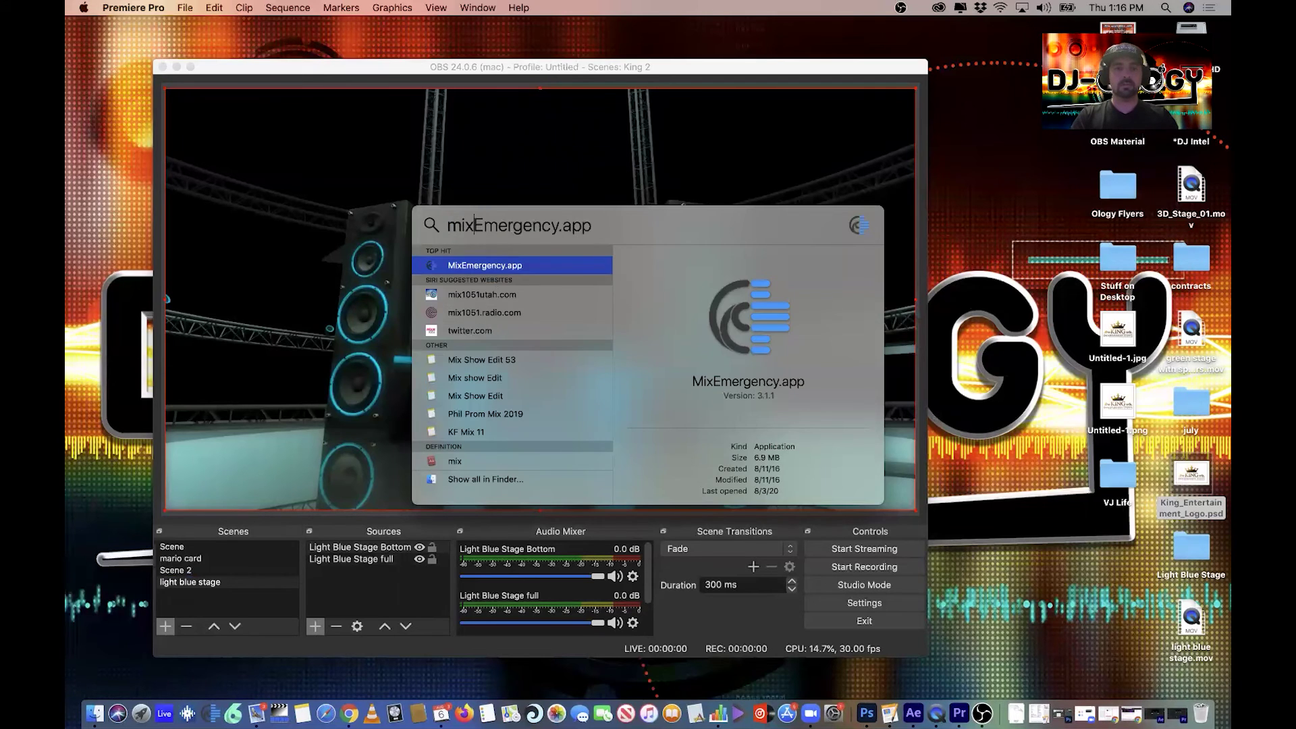
key(Return)
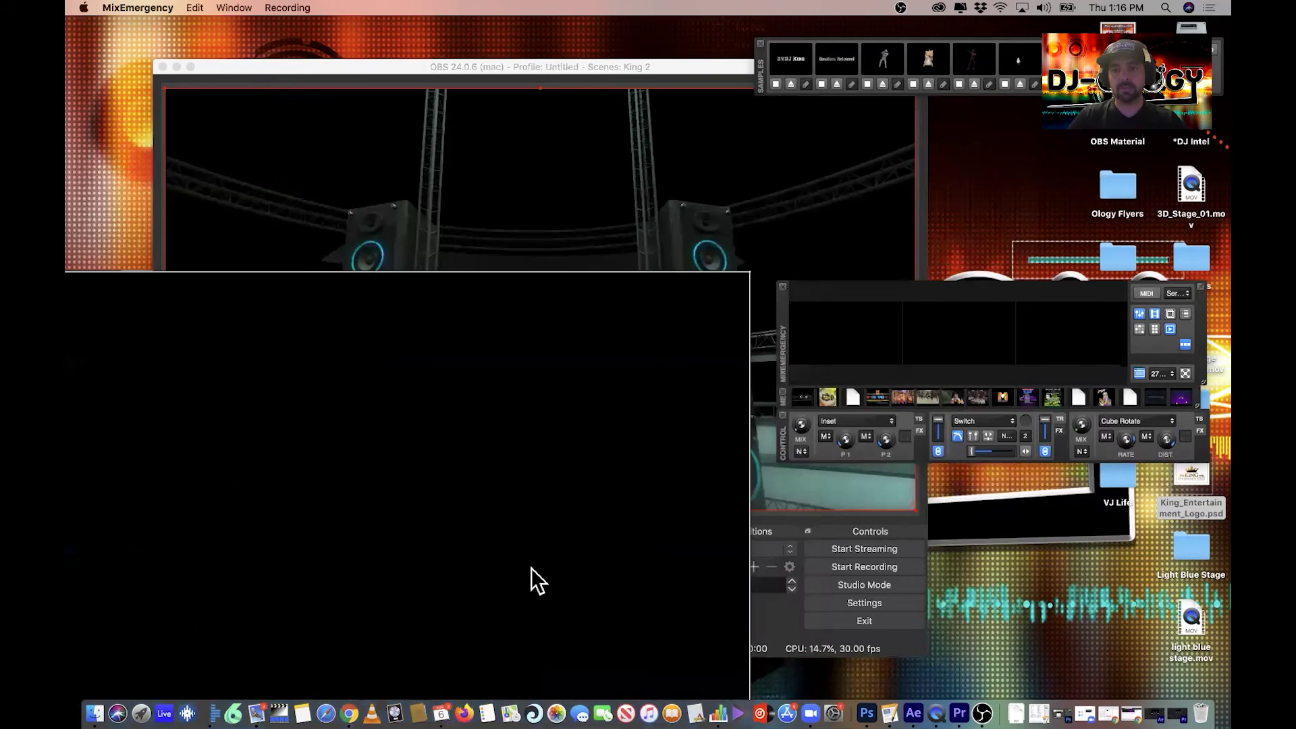
- Drag the King logo file into MixEmergency and close the large logo output window
drag(835, 345, 840, 456)
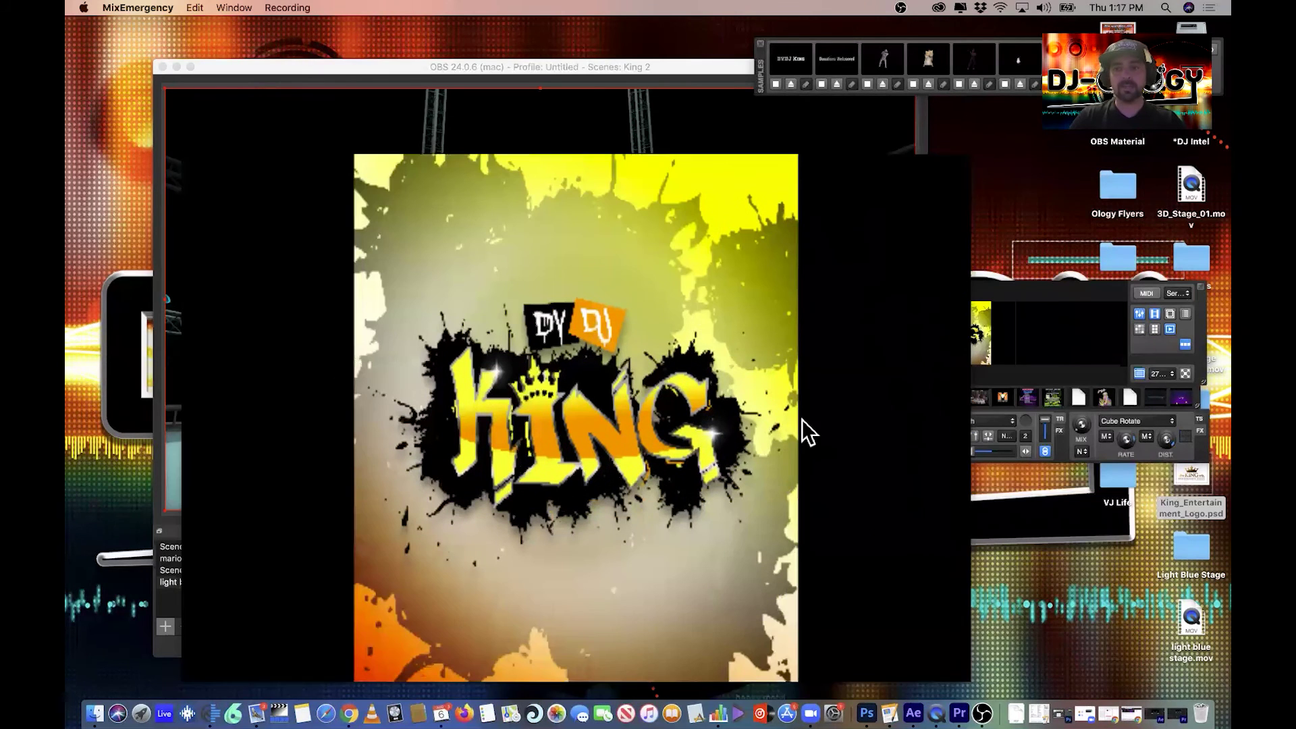
click(1137, 371)
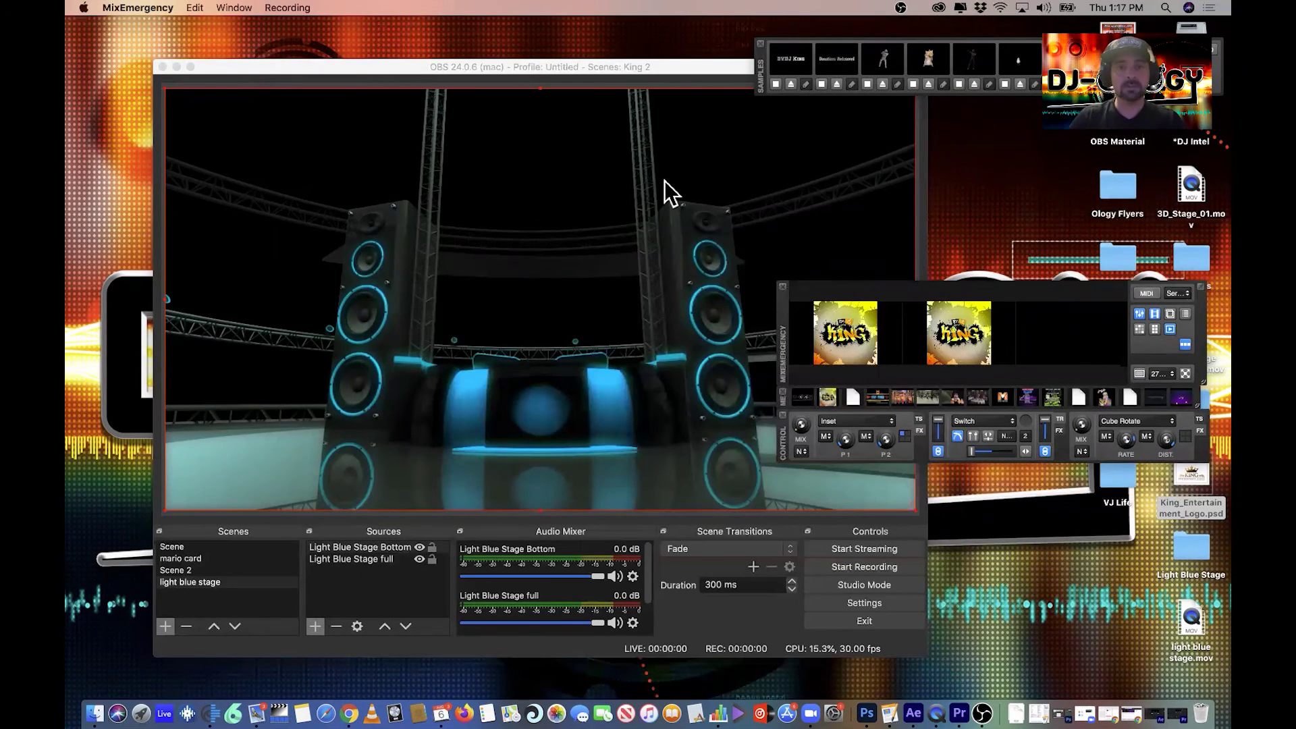
- Add a Syphon Client source named 'ME' set to the [MixEmergency] Output feed
drag(370, 66, 362, 28)
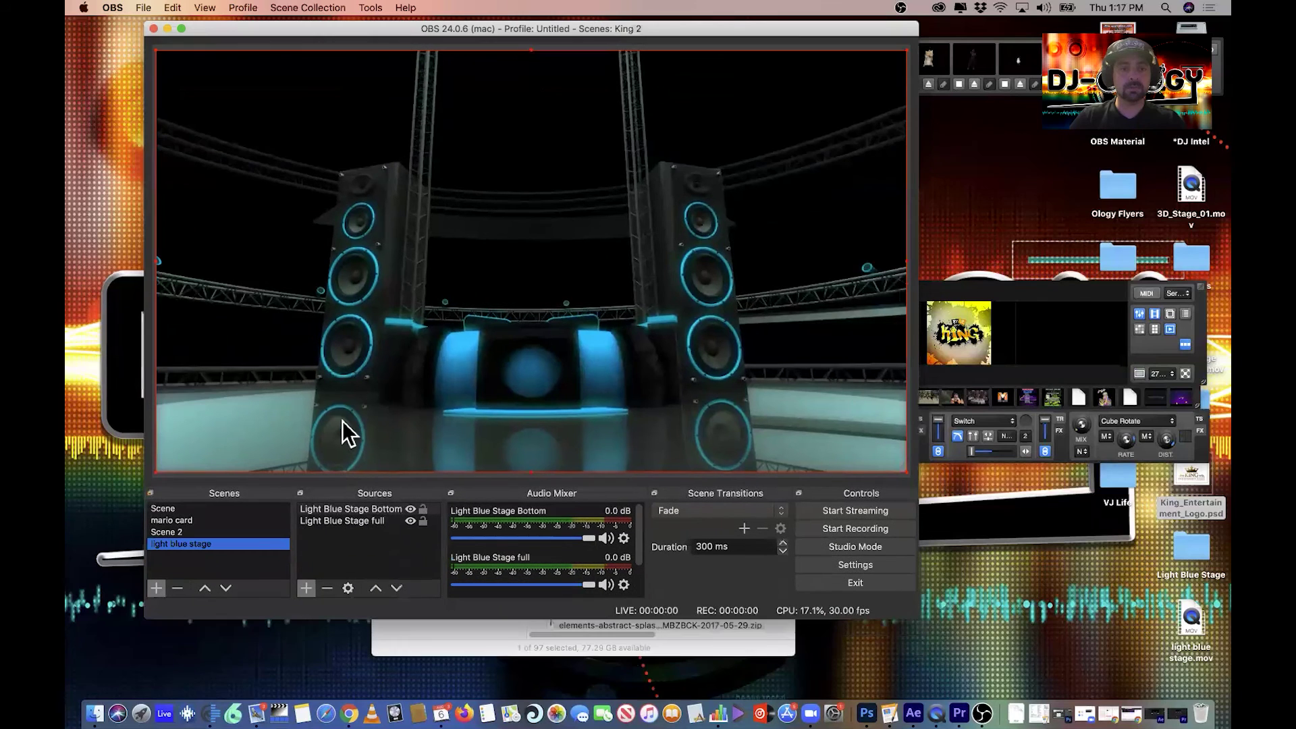
click(306, 588)
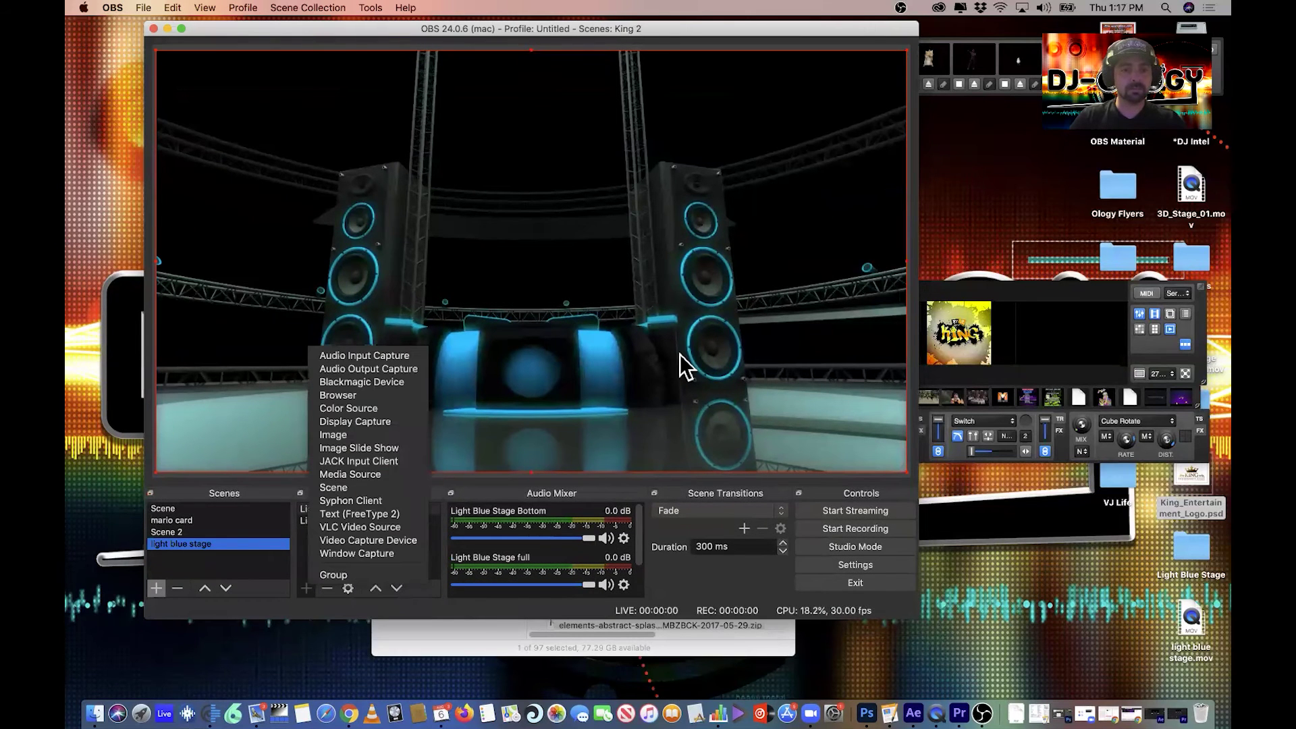
click(382, 497)
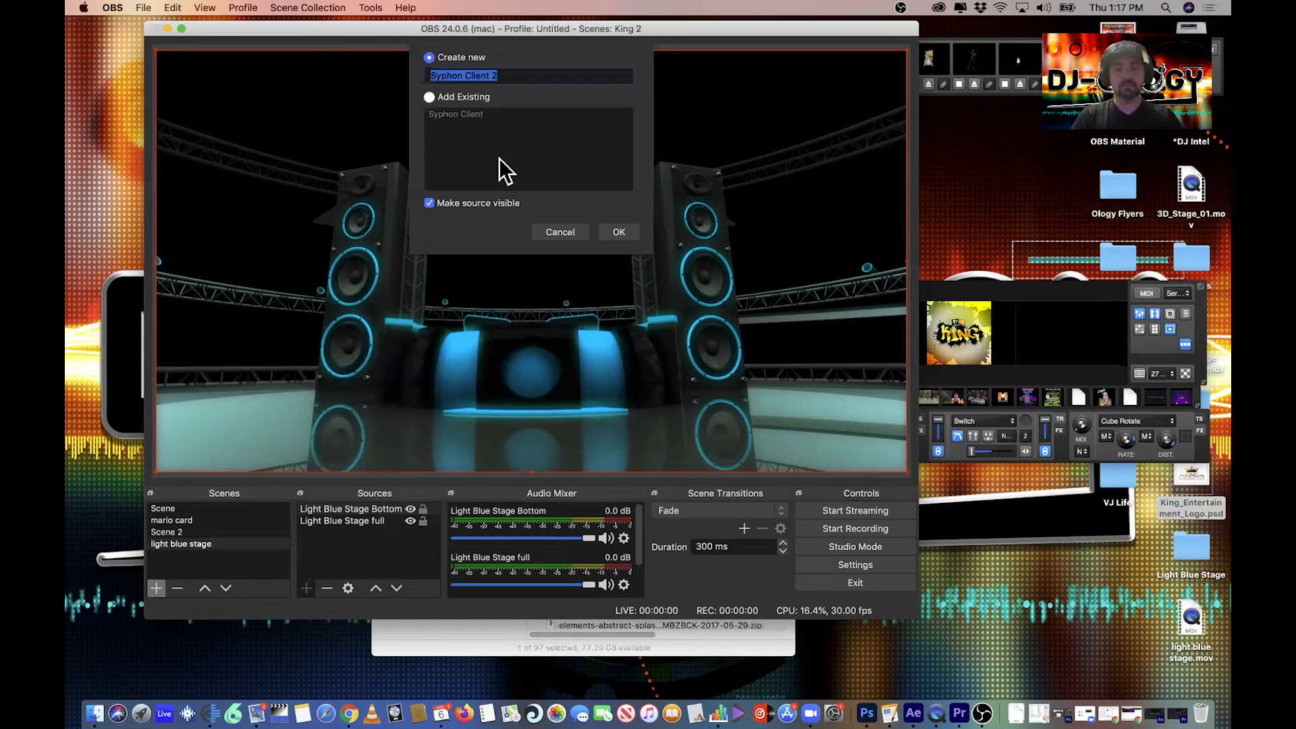
text(ME)
key(Return)
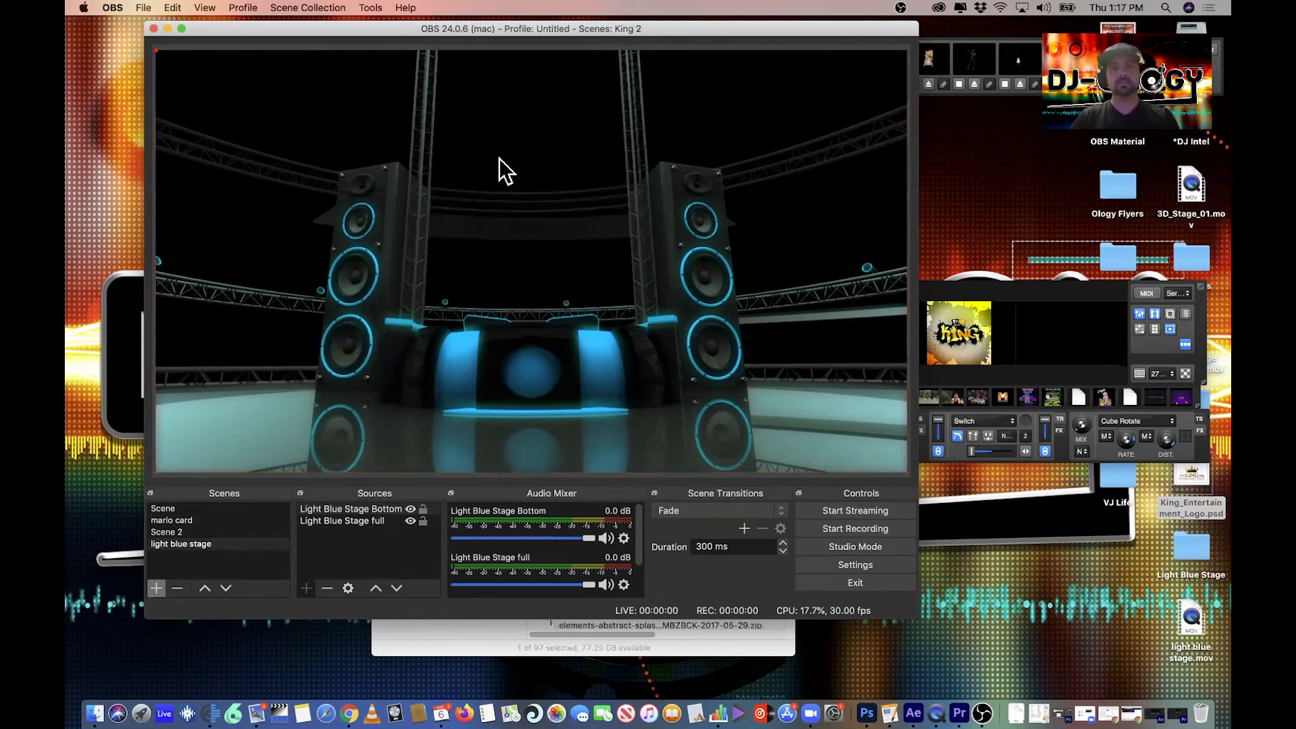
click(499, 344)
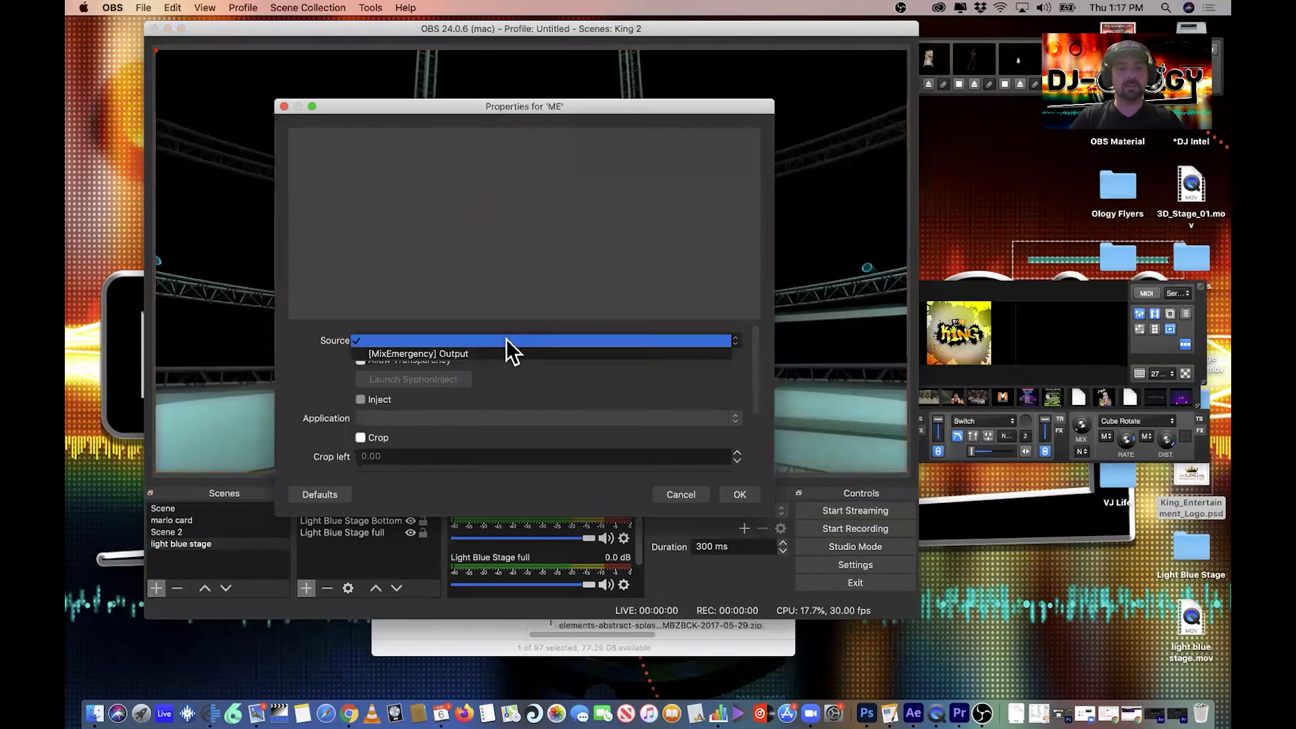
click(513, 353)
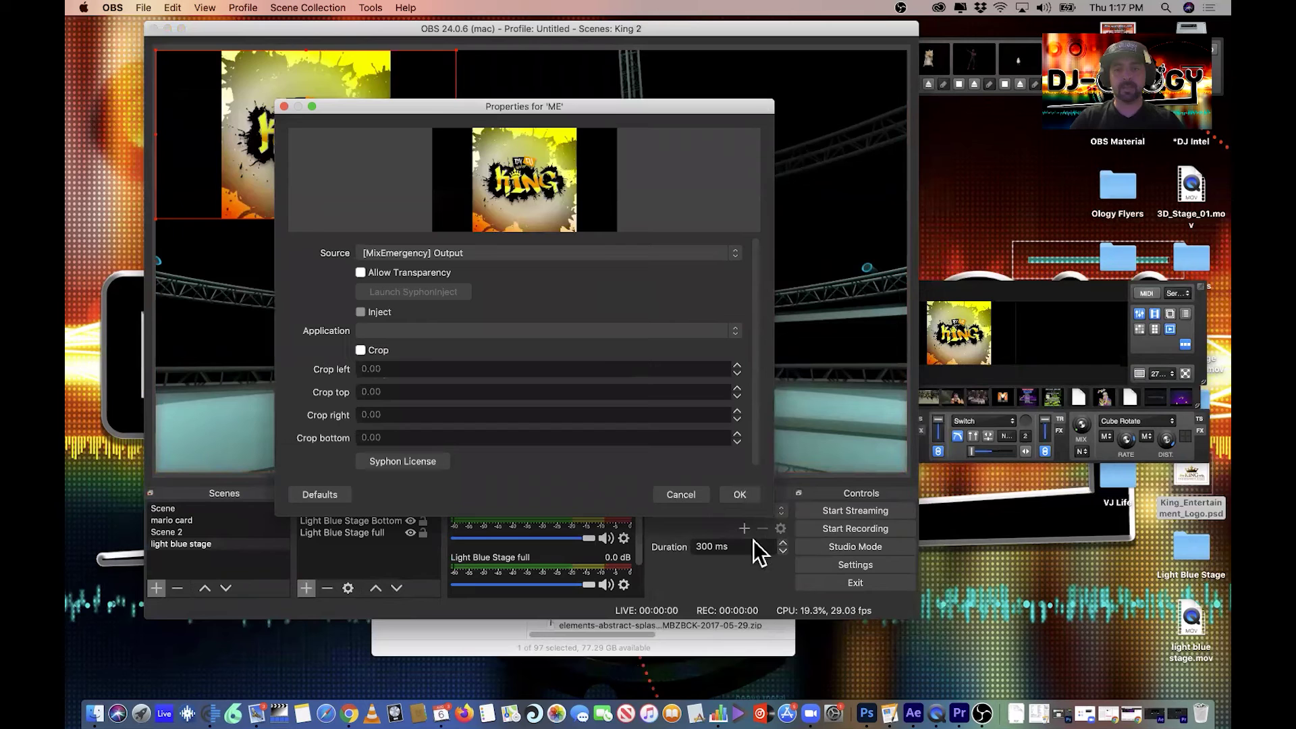
- Confirm the ME source and fit its feed to the whole canvas via Transform
click(750, 492)
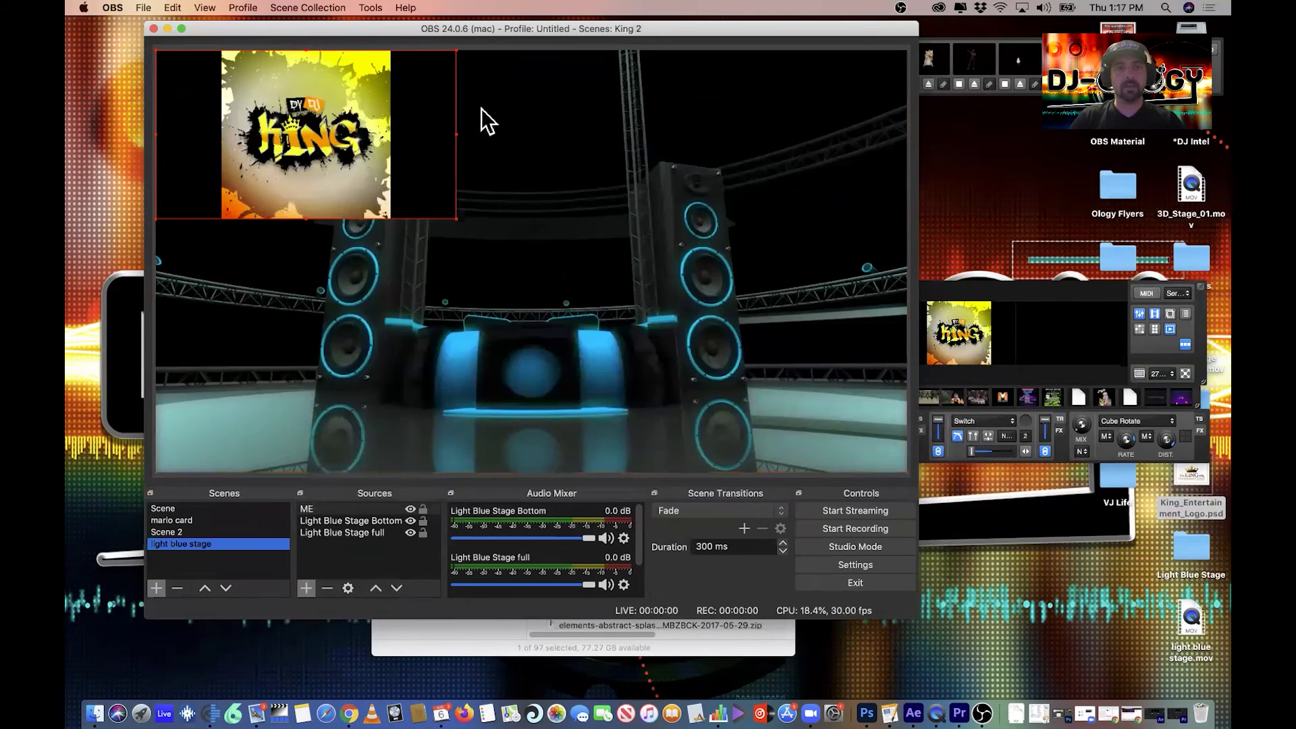
drag(425, 157, 811, 386)
drag(688, 307, 582, 267)
click(365, 510)
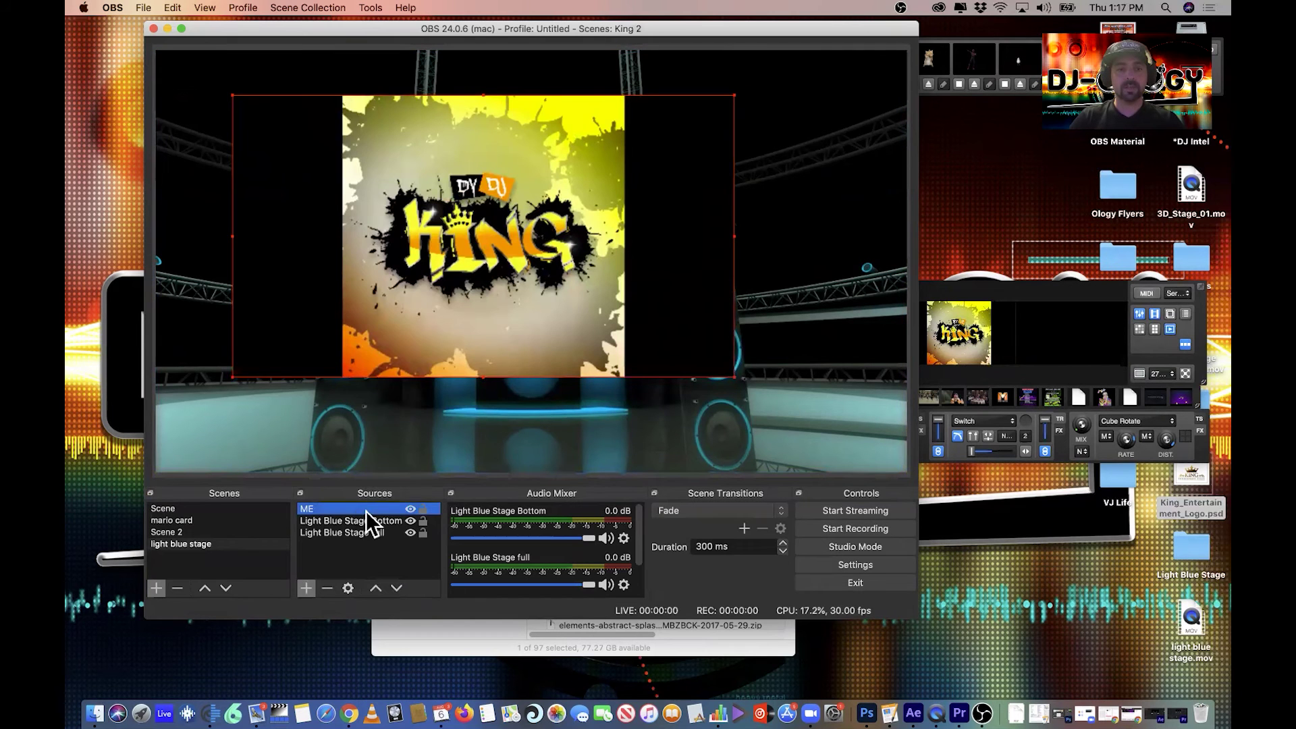
right_click(366, 512)
mouse_move(443, 381)
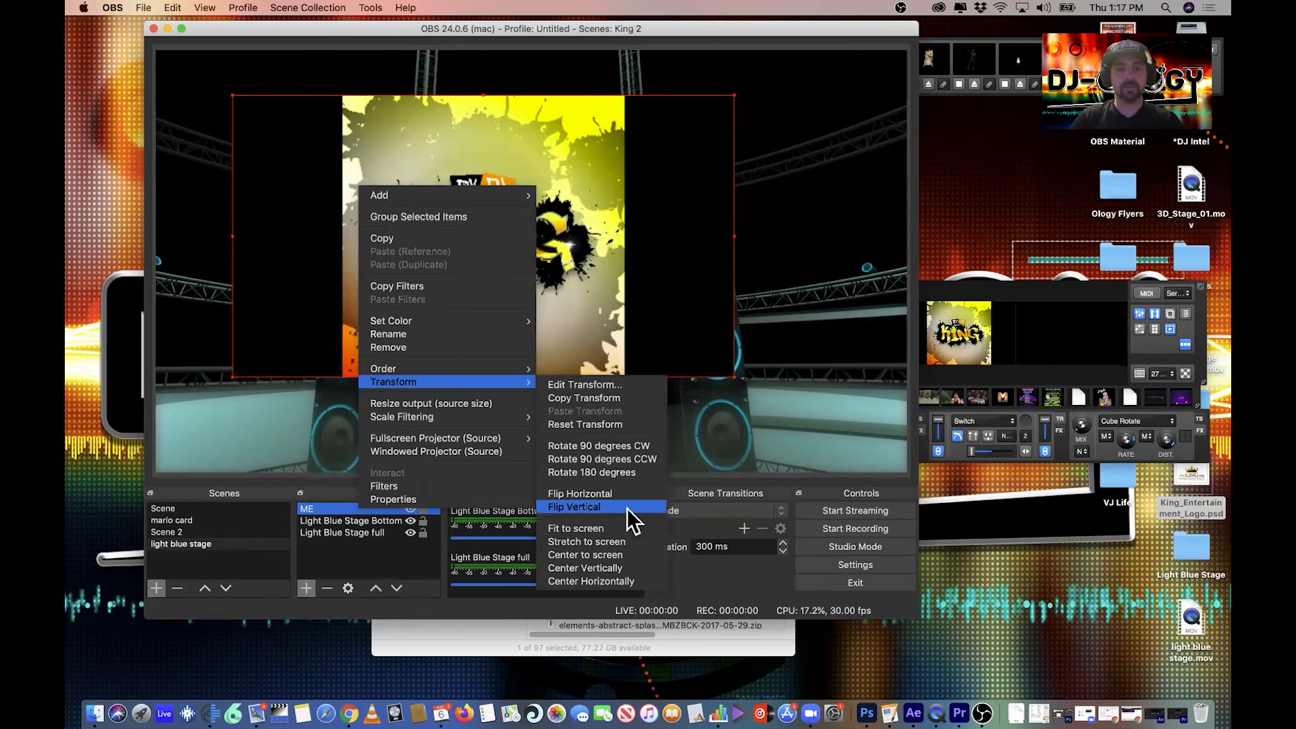
click(631, 528)
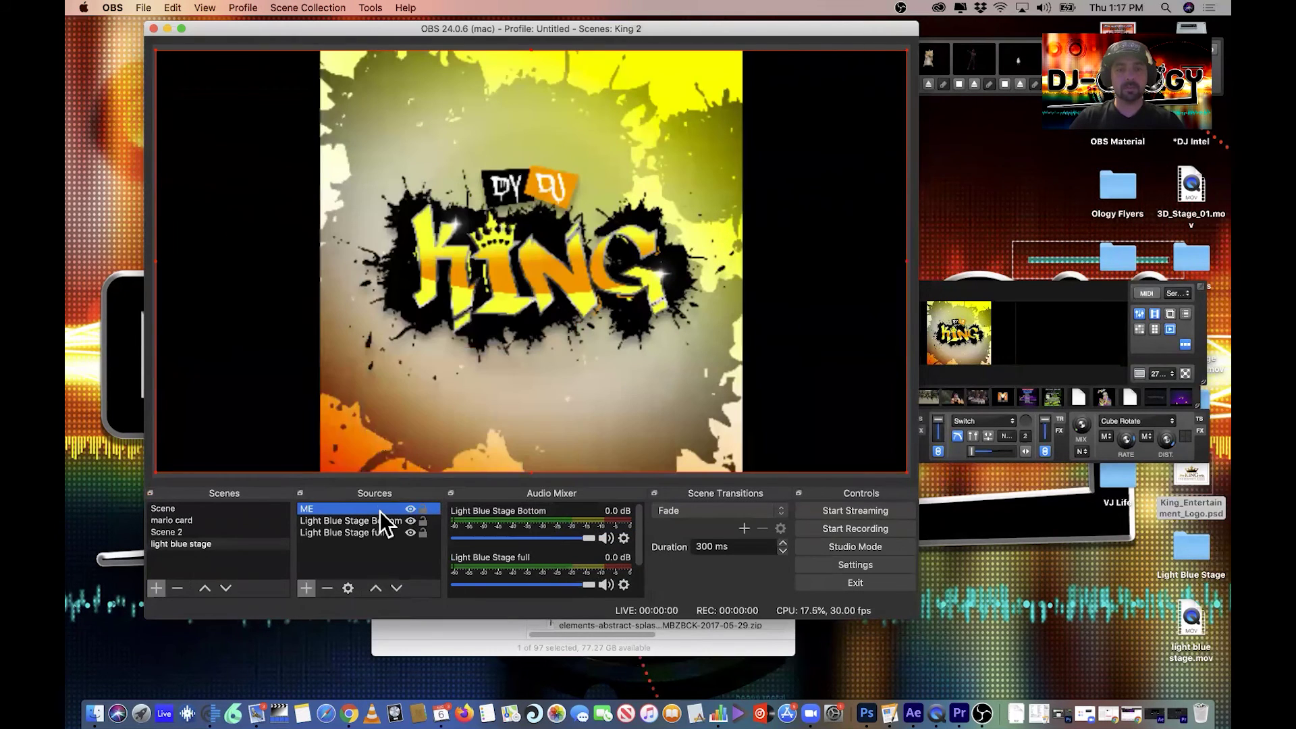
- Move ME beneath the stage layers and load a different clip into MixEmergency's output
drag(379, 511, 378, 545)
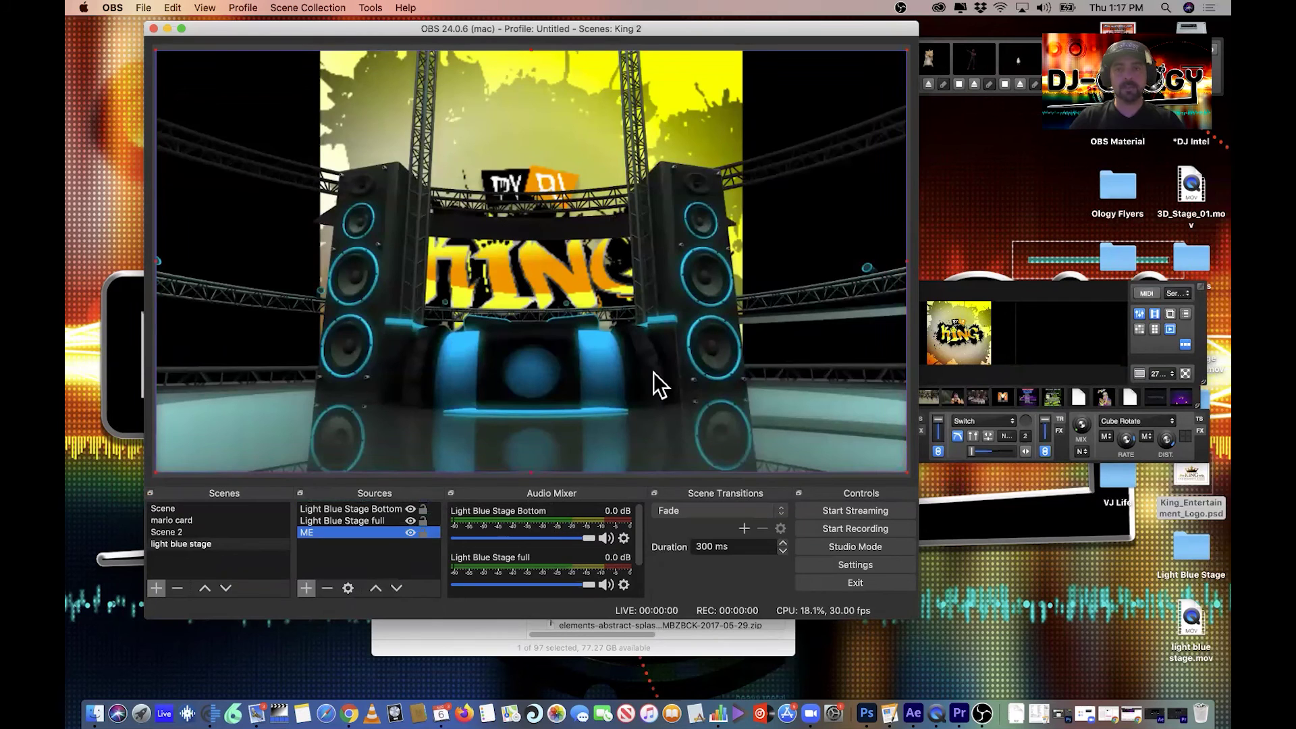
click(1027, 327)
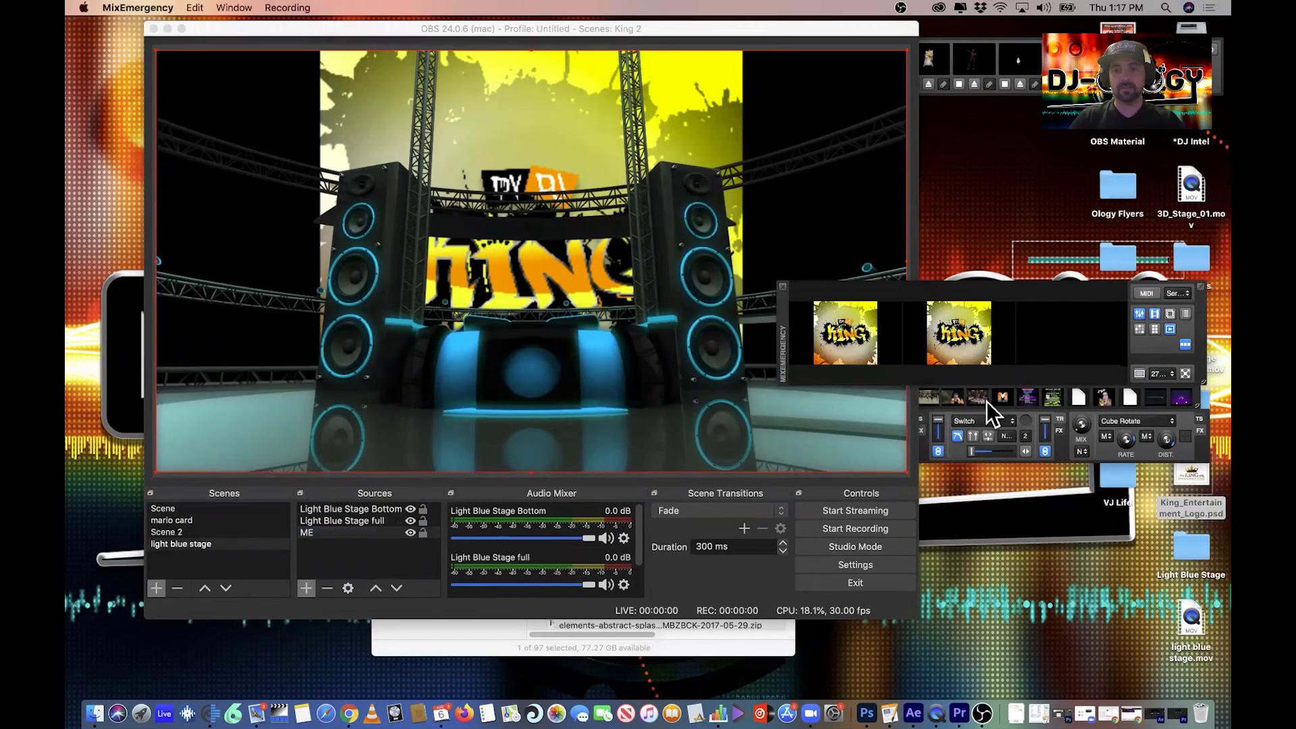
drag(954, 397, 837, 334)
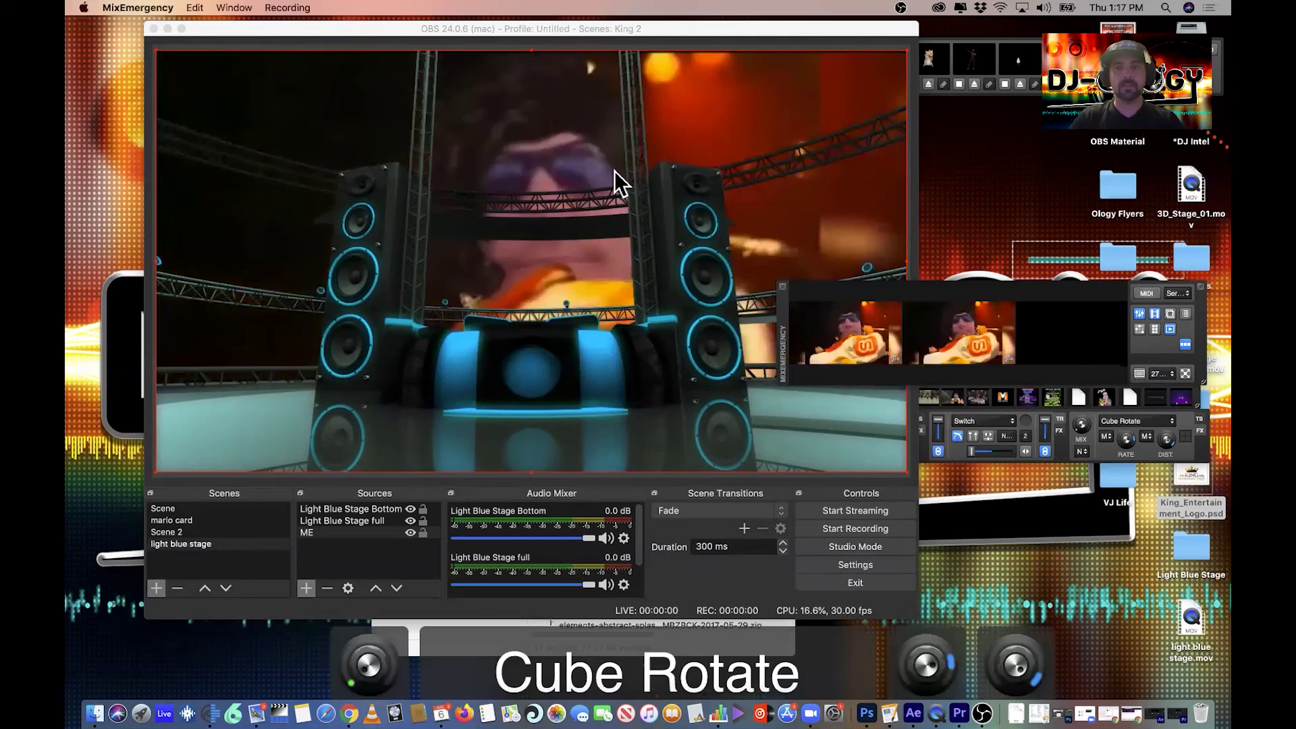
- Move the MixEmergency panel aside and drop Untitled-1.jpg into the OBS light blue stage scene
click(345, 568)
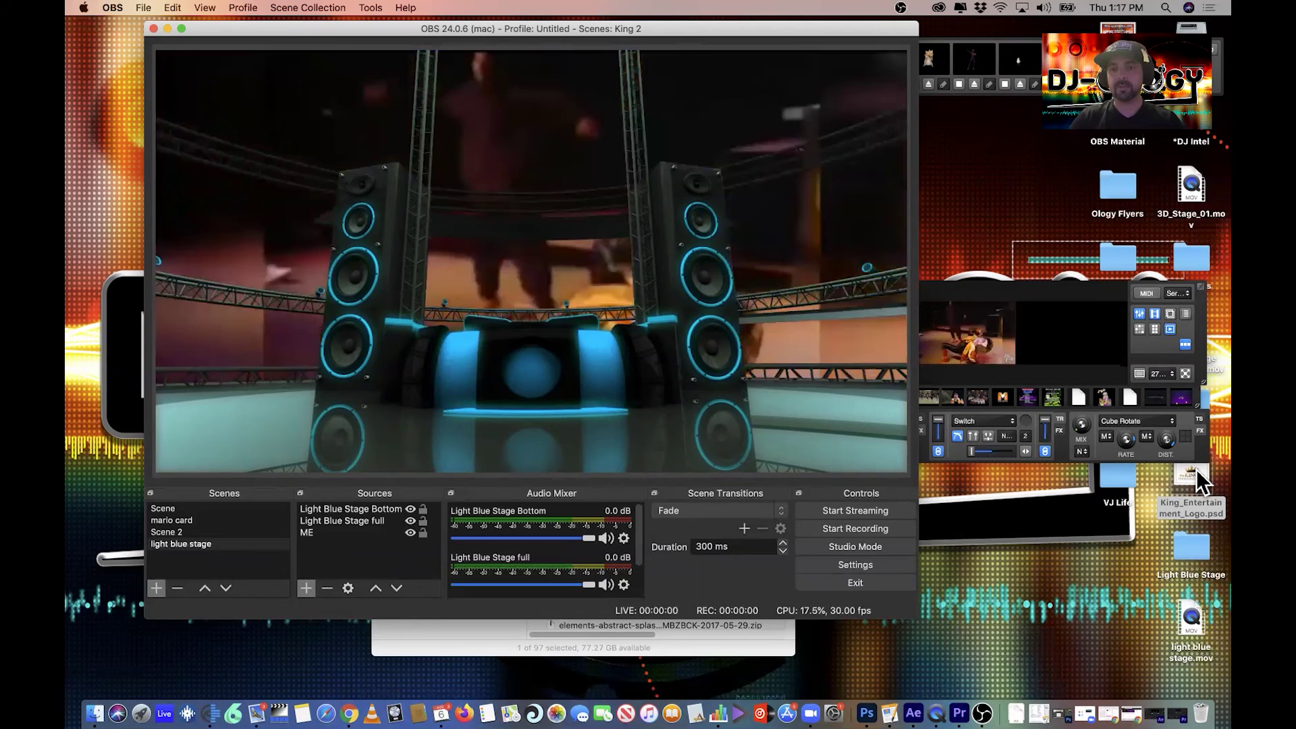
drag(1191, 476, 448, 286)
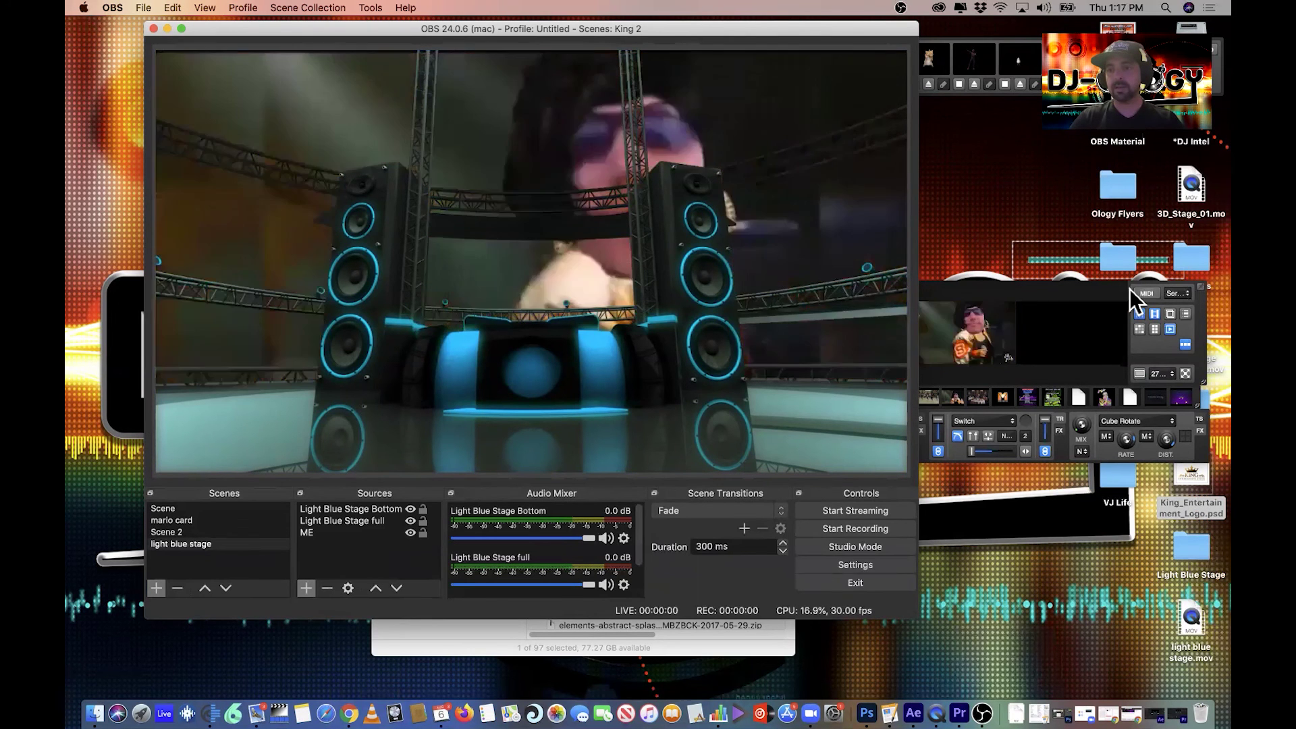
drag(1104, 291, 914, 315)
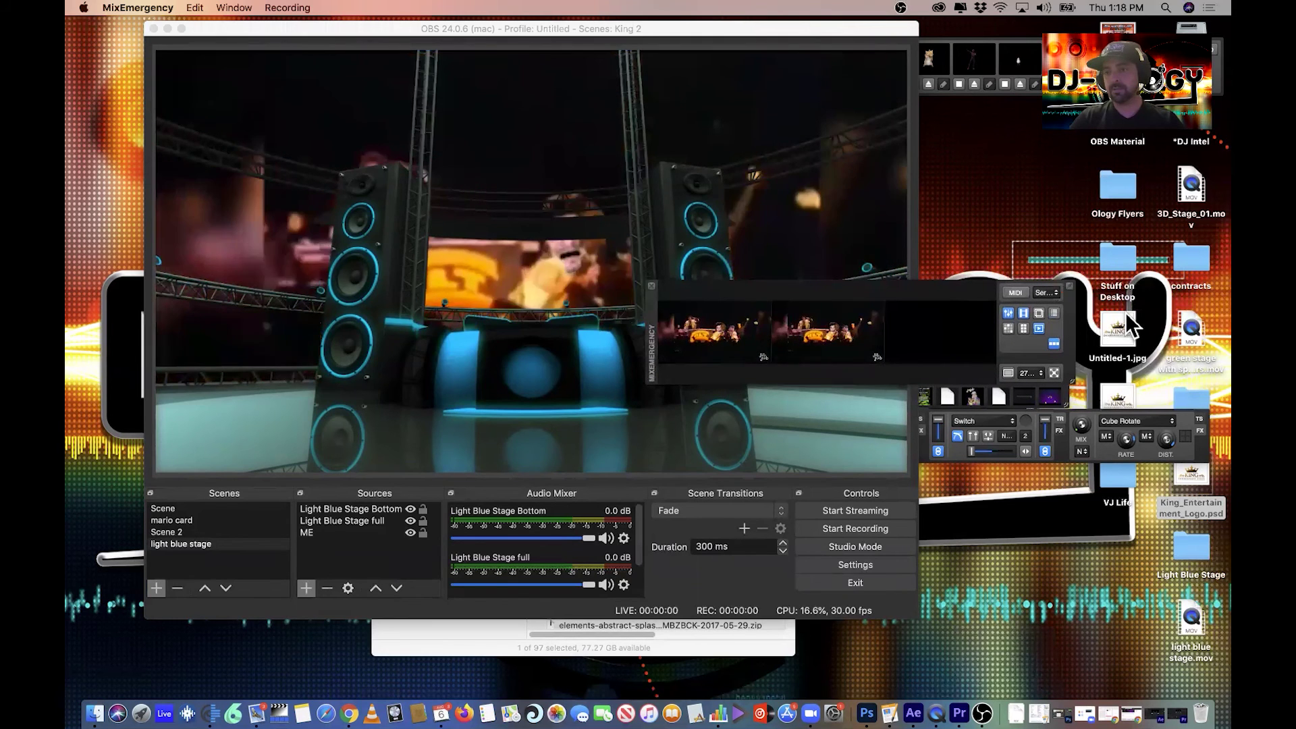
drag(1124, 313, 395, 224)
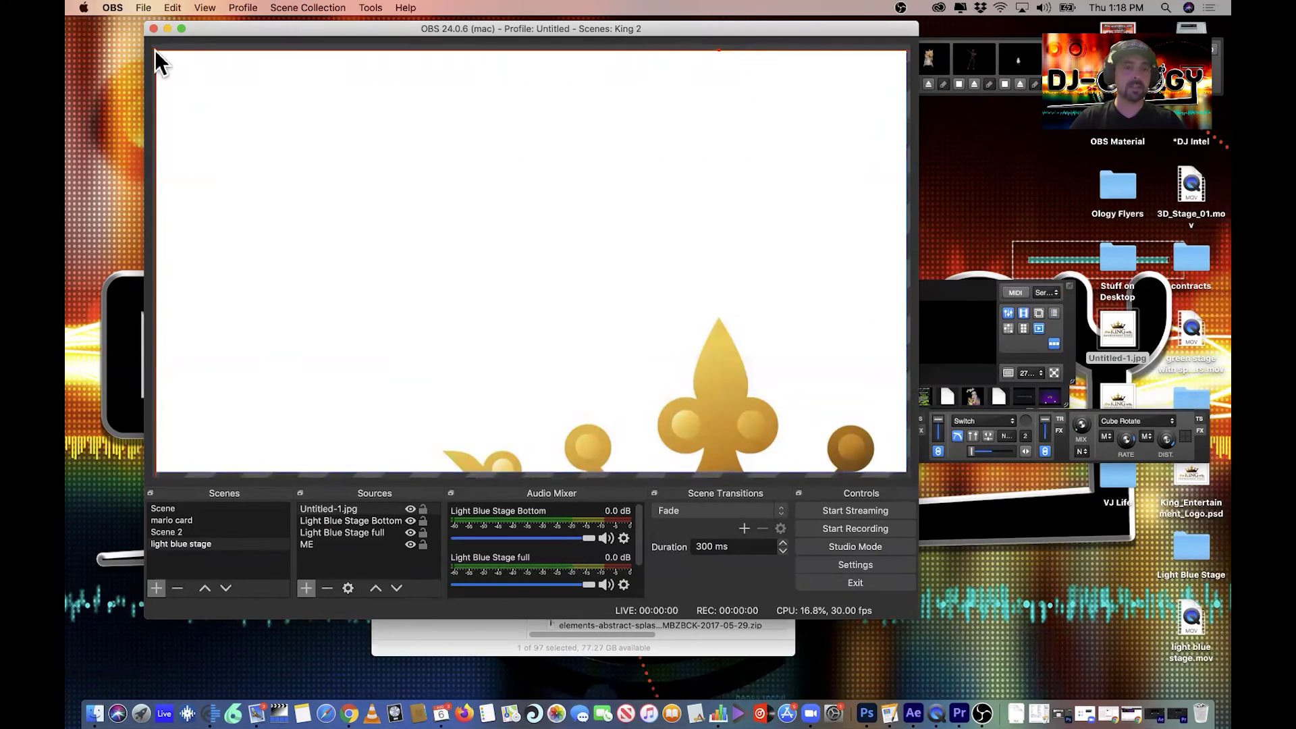
- Shrink the Untitled-1.jpg KING logo and centre it over the stage
drag(156, 50, 230, 98)
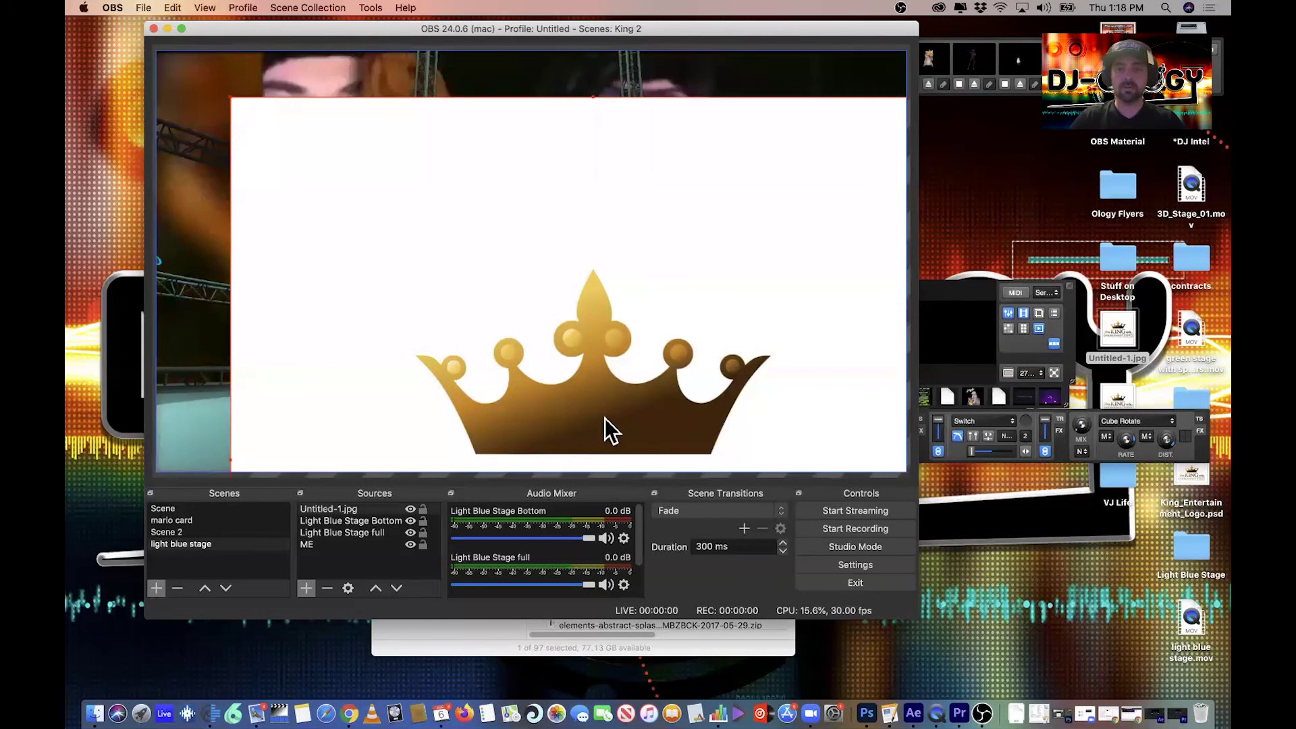
drag(605, 419, 574, 266)
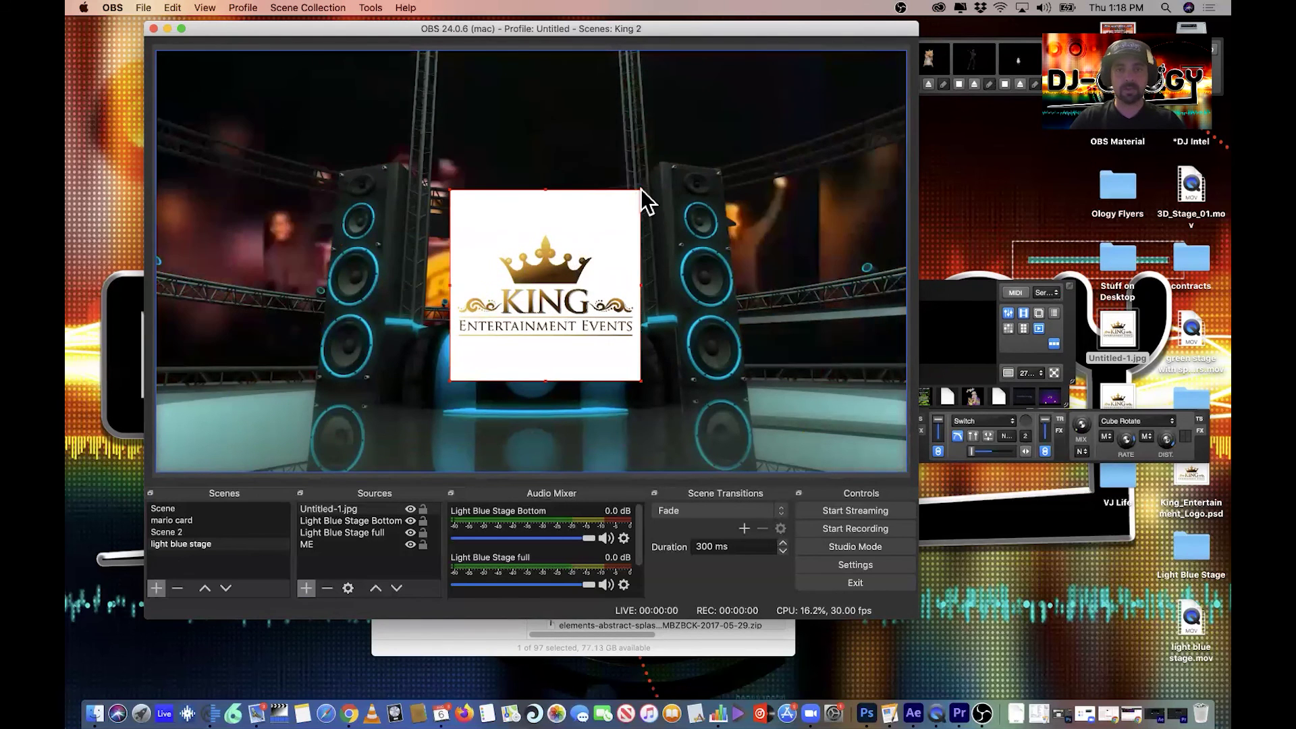
drag(641, 189, 585, 246)
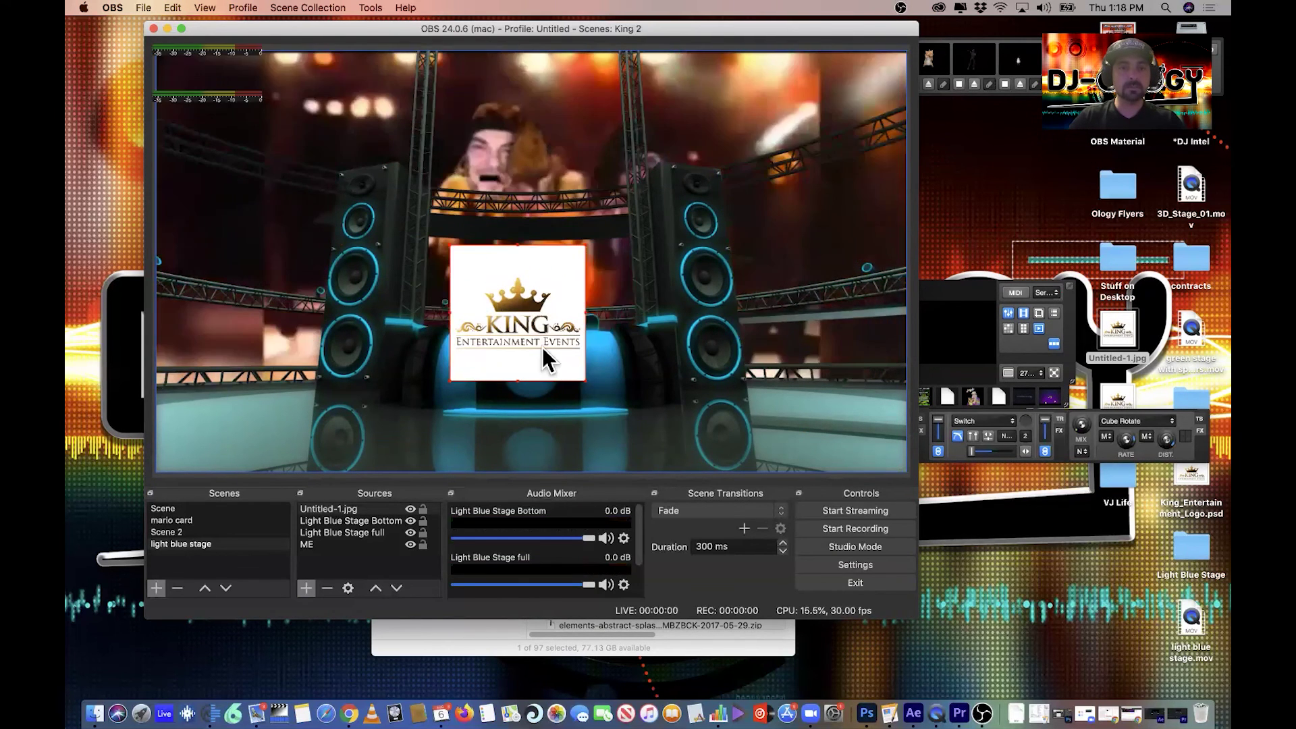
drag(542, 347, 551, 342)
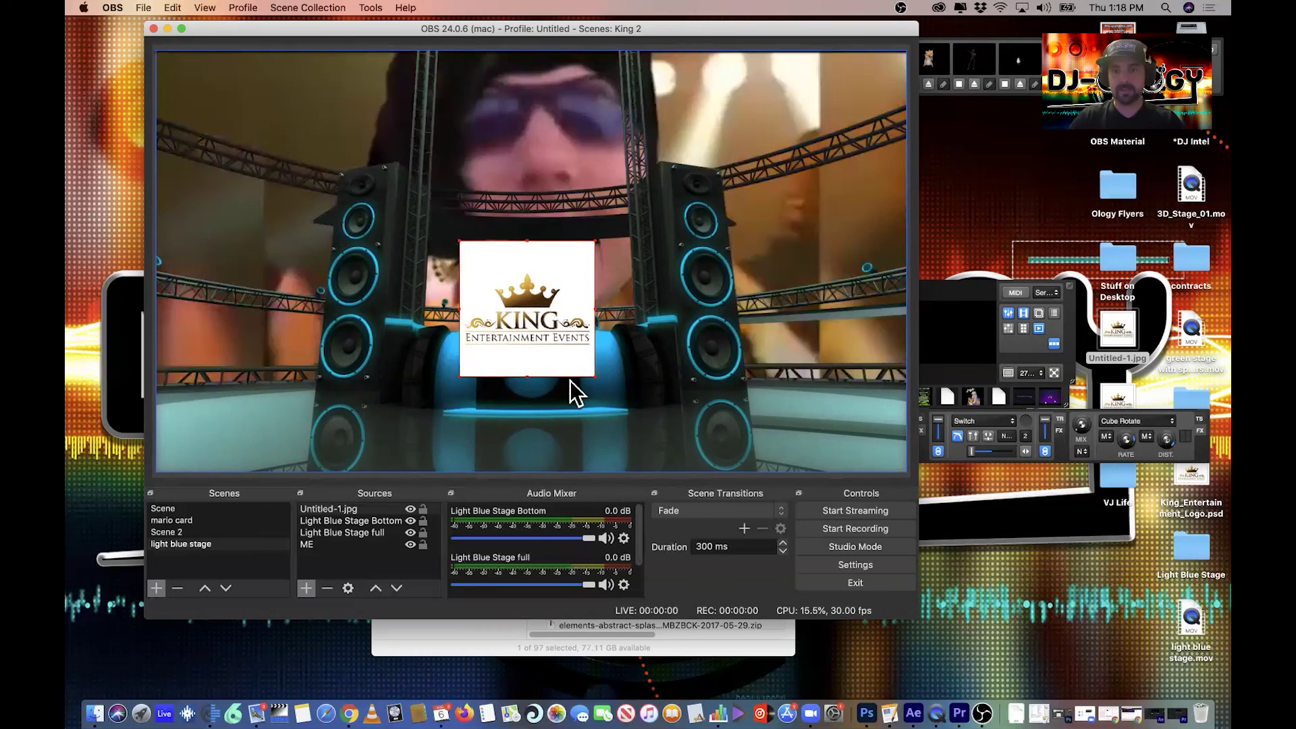
drag(592, 385, 619, 396)
drag(523, 343, 523, 334)
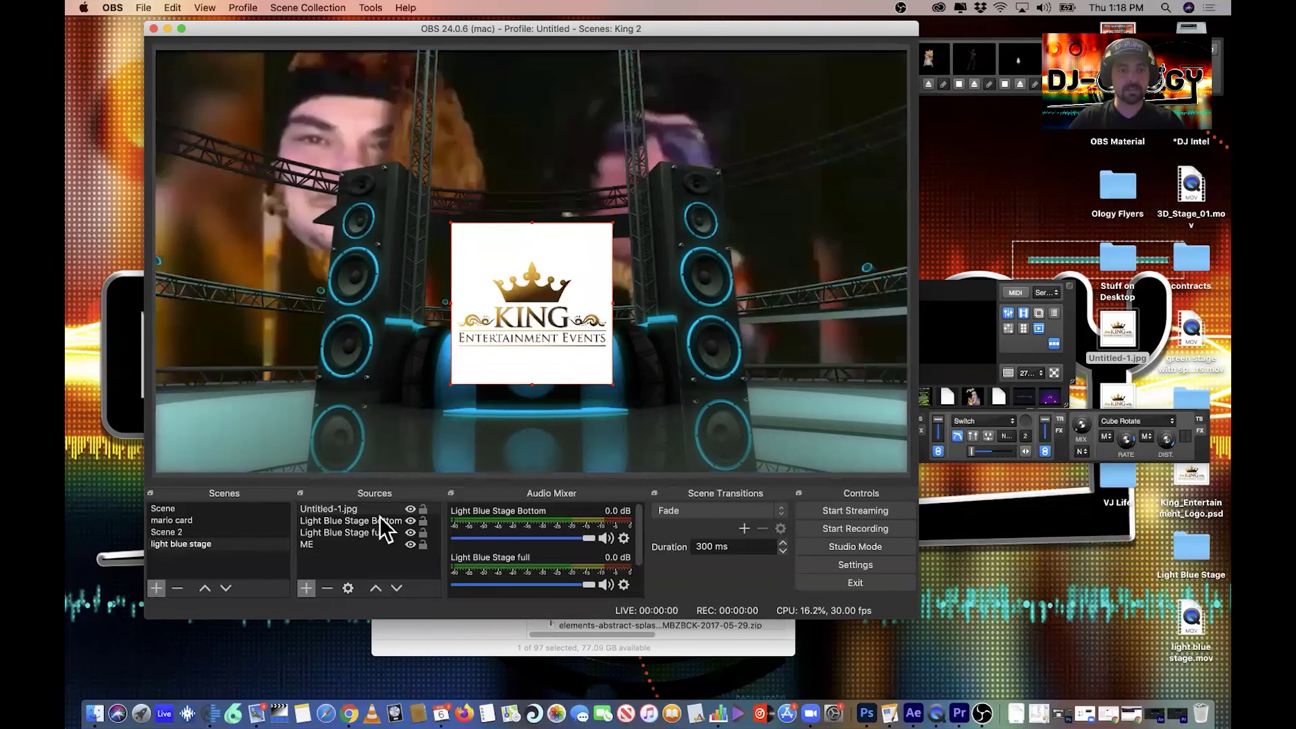
- Layer the logo below Light Blue Stage Bottom and fine-tune its size and position
drag(379, 516, 376, 525)
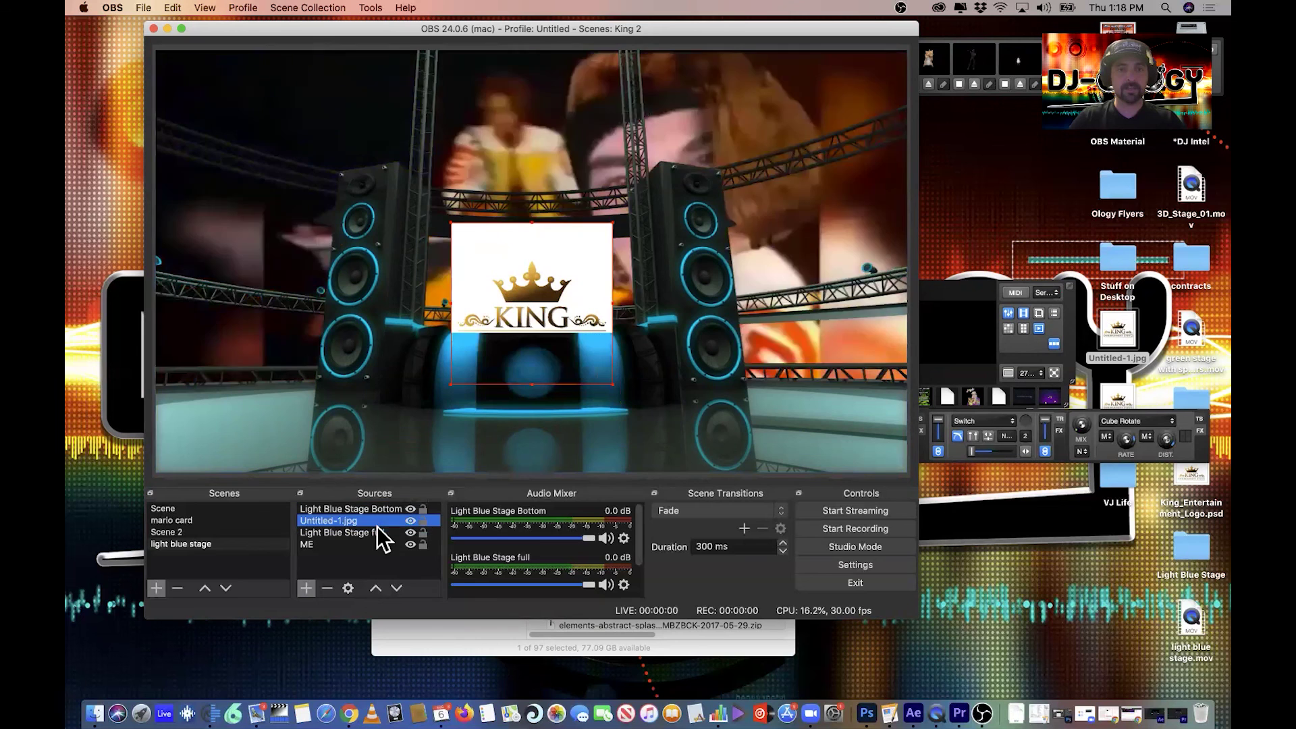
mouse_move(525, 254)
mouse_down()
mouse_move(532, 262)
mouse_move(480, 265)
mouse_move(575, 264)
mouse_move(541, 260)
mouse_up()
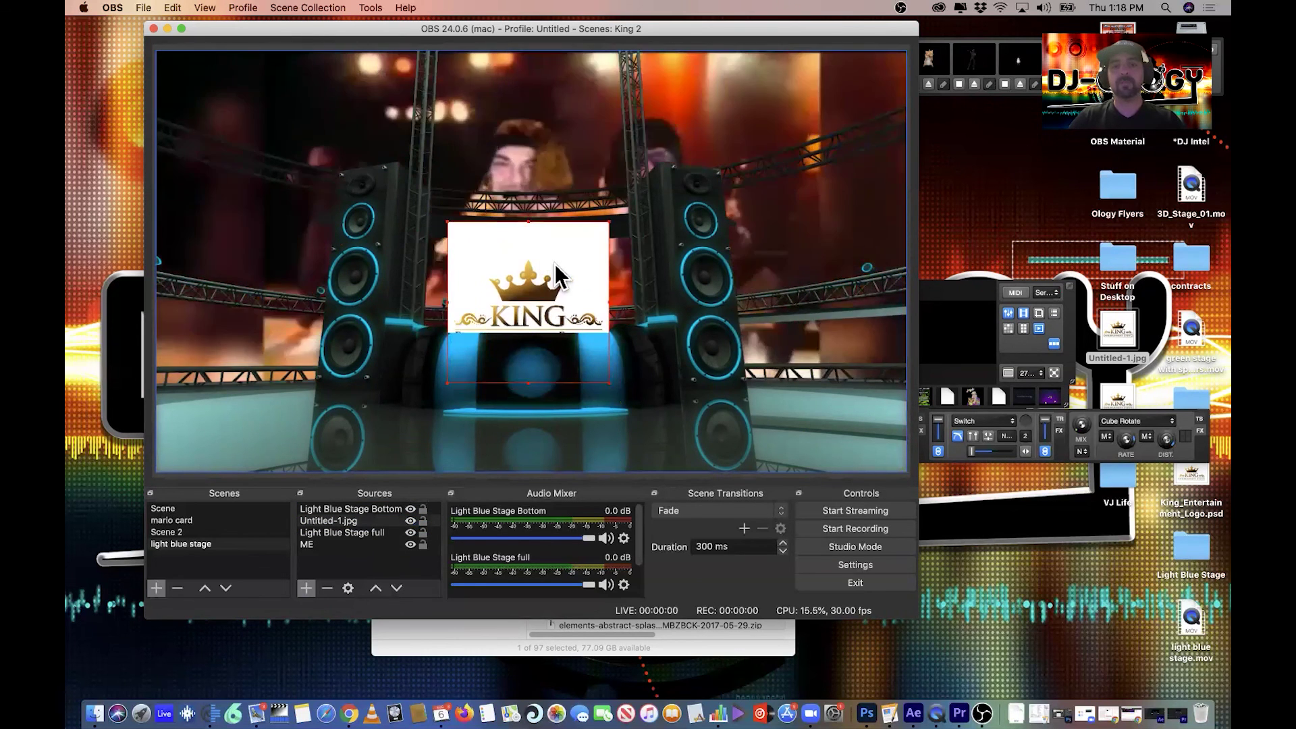
drag(610, 388, 626, 401)
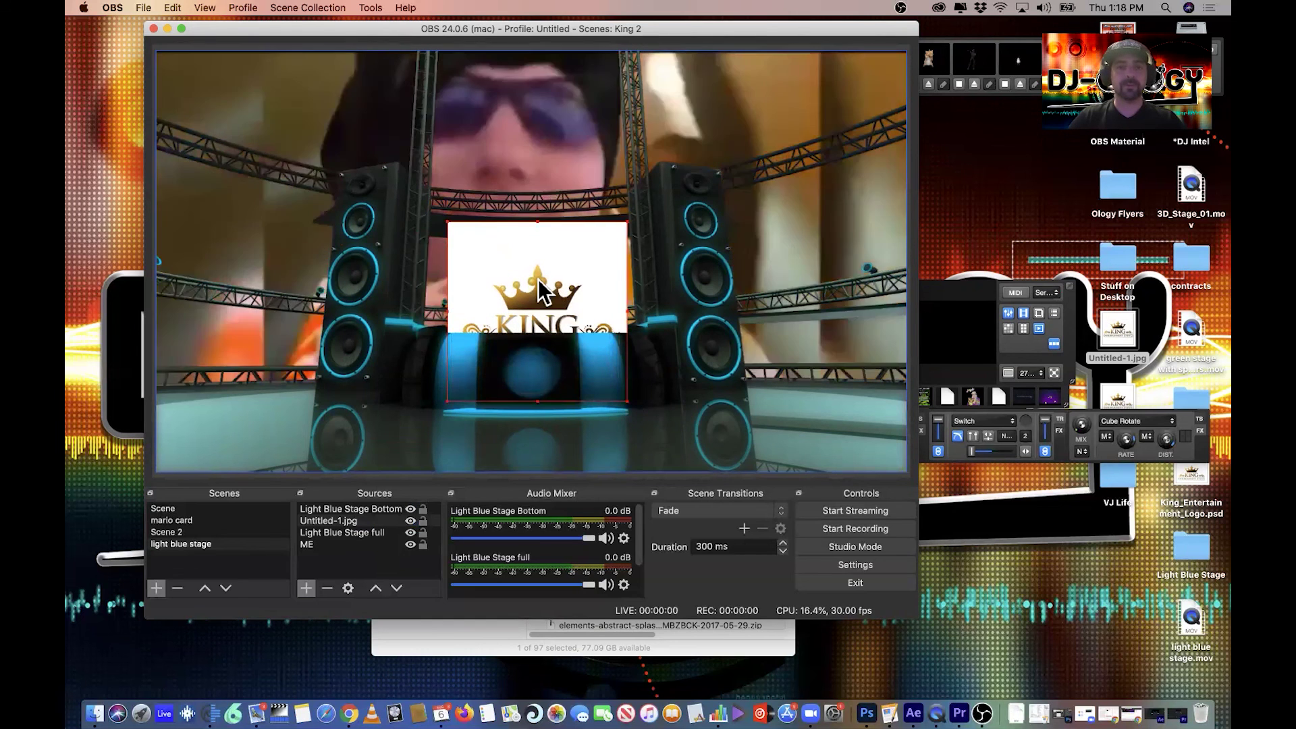
drag(540, 282, 534, 277)
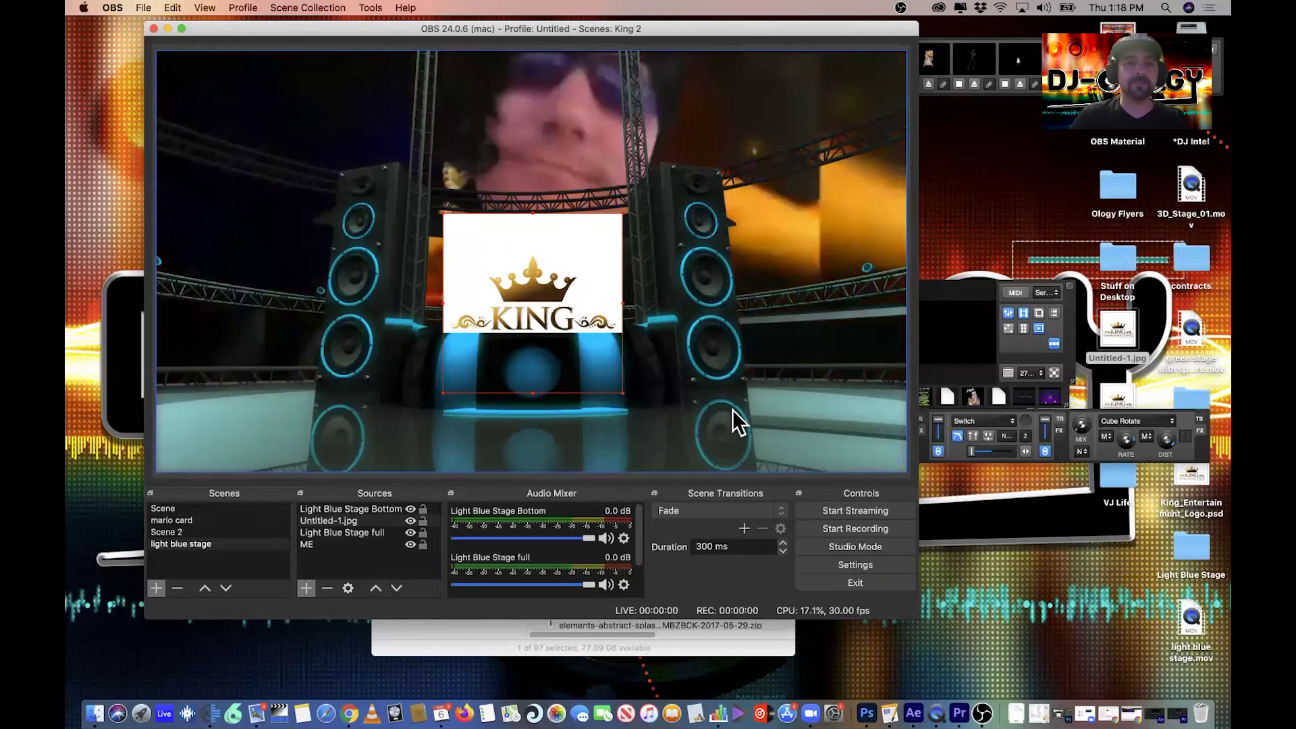
- Raise the KING logo so ENTERTAINMENT EVENTS shows, nudging it slightly left
mouse_move(560, 269)
mouse_down()
mouse_move(560, 241)
mouse_move(566, 256)
mouse_up()
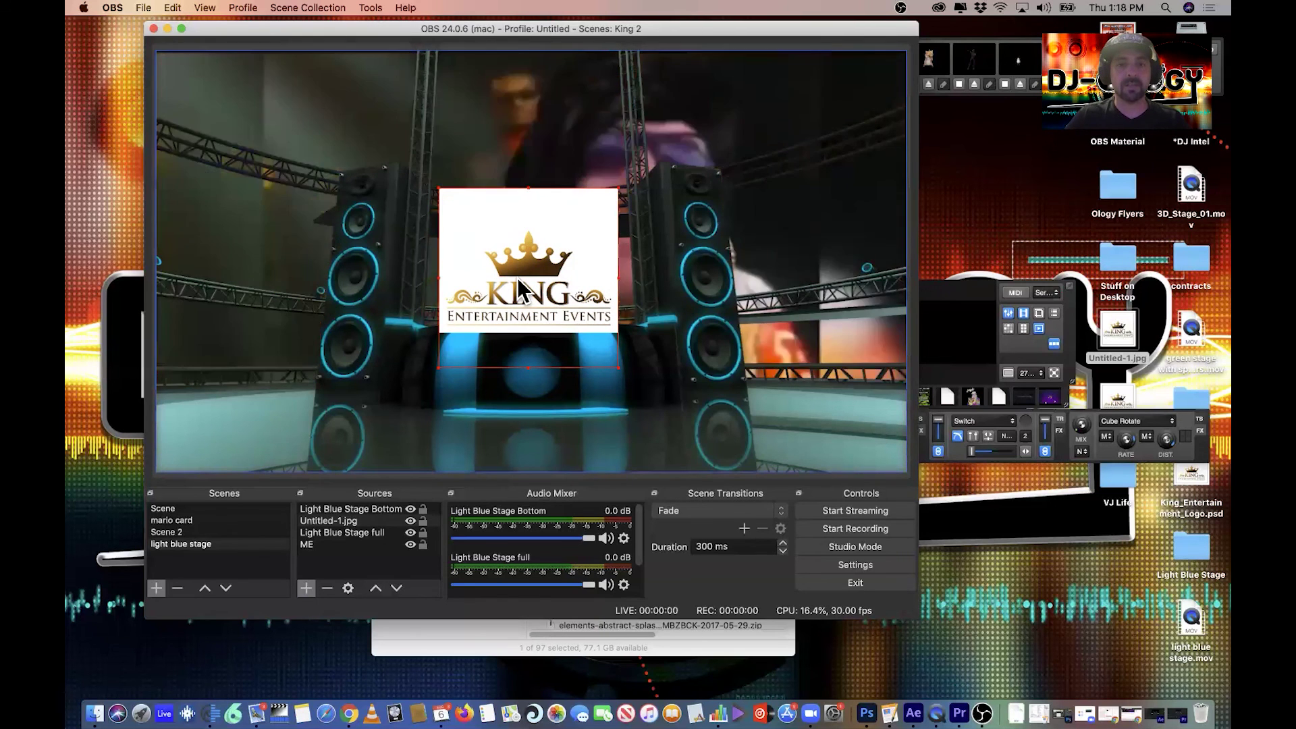
drag(508, 290, 501, 287)
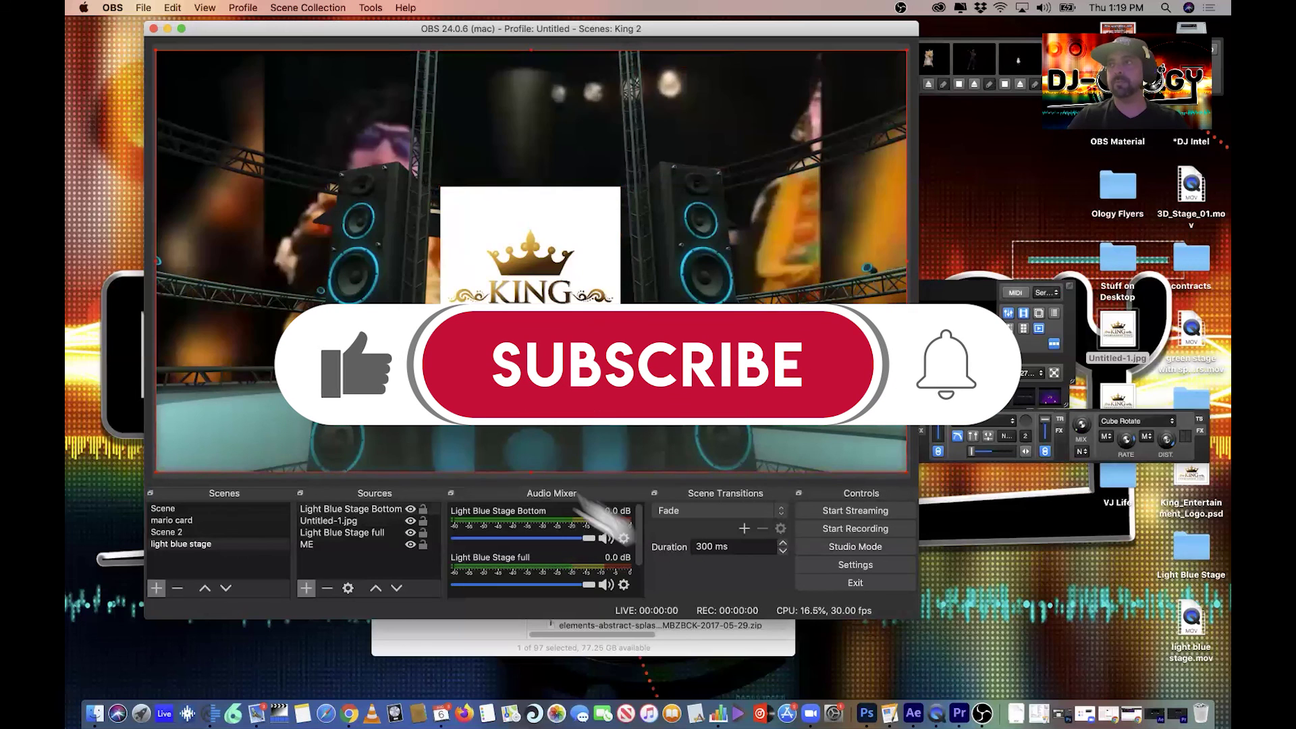
click(349, 713)
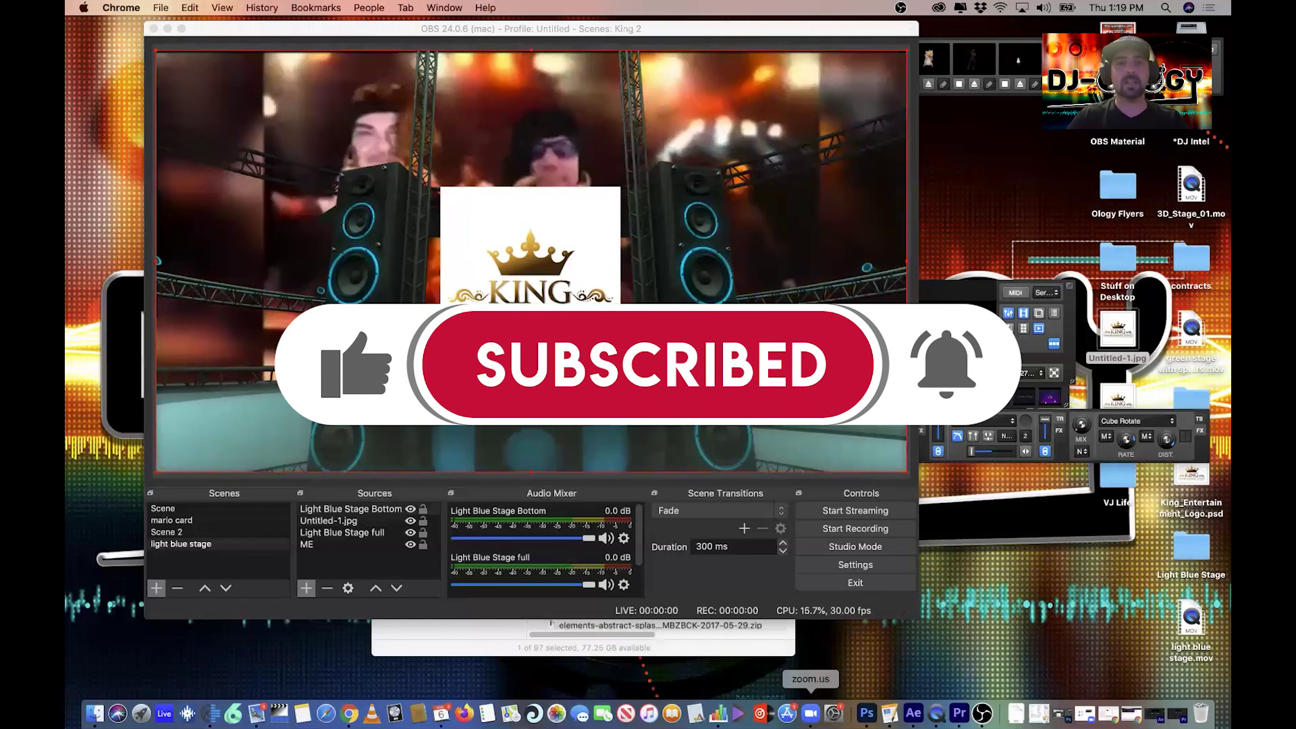
click(810, 713)
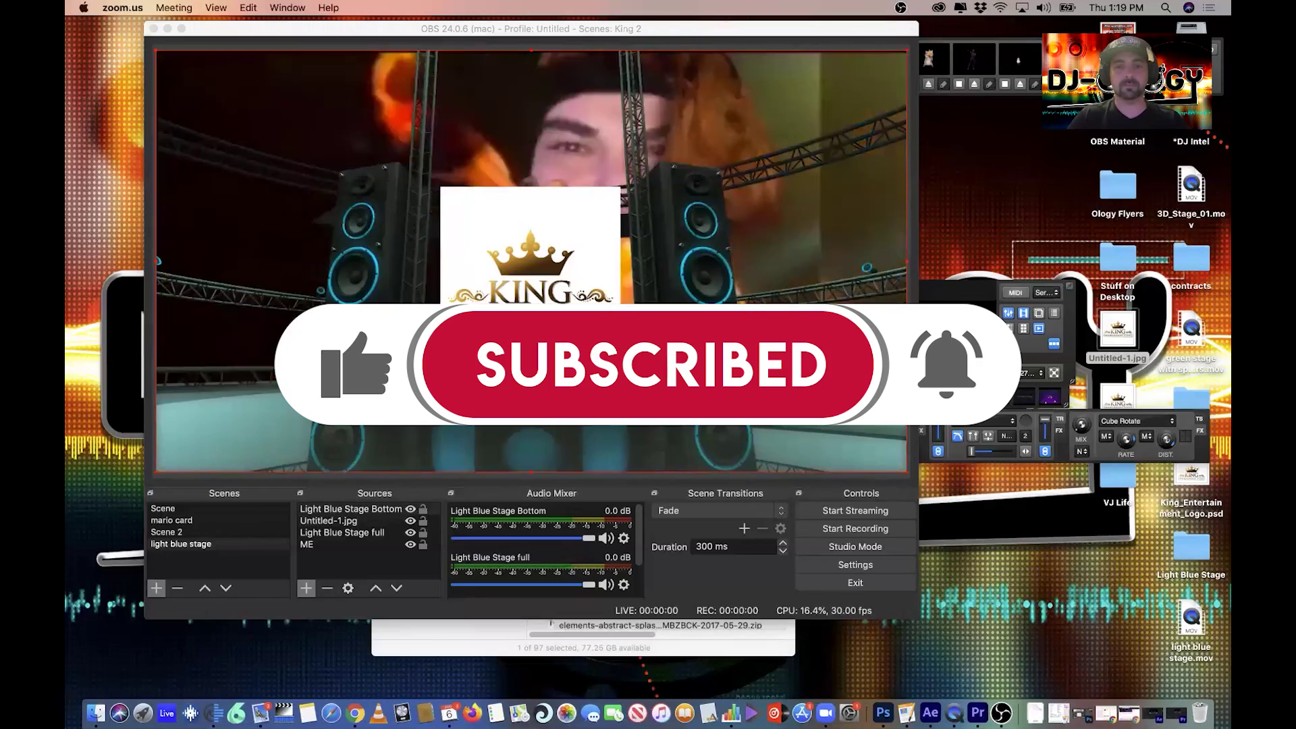